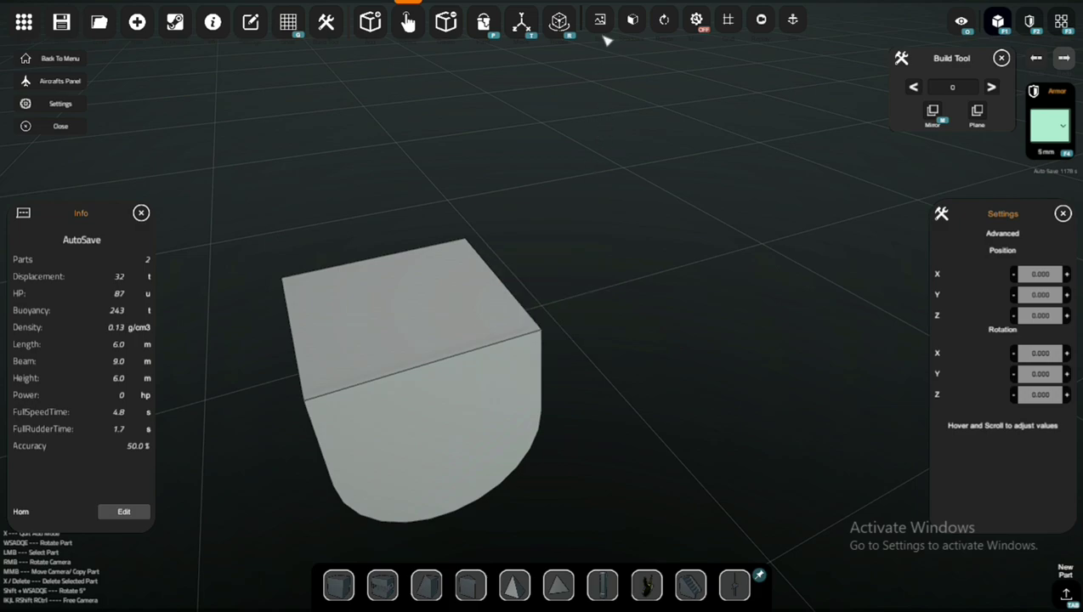
# Select the hull block and set its BackwardSpread and ForwardSpread to 1.
pyautogui.click(610, 35)
pyautogui.click(610, 35)
pyautogui.moveTo(541, 492); pyautogui.dragTo(518, 302, button='right')
pyautogui.click(511, 322)
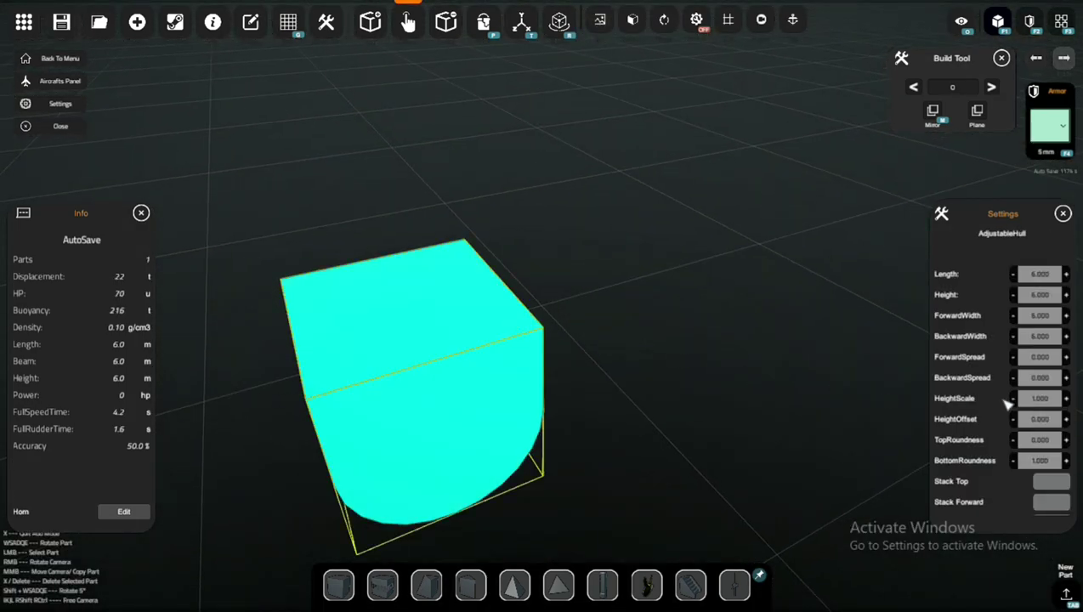
pyautogui.click(1068, 378)
pyautogui.click(1069, 357)
# Increase the hull block's BackwardWidth to 17.
pyautogui.click(1068, 337)
pyautogui.click(1067, 337)
pyautogui.click(1068, 337)
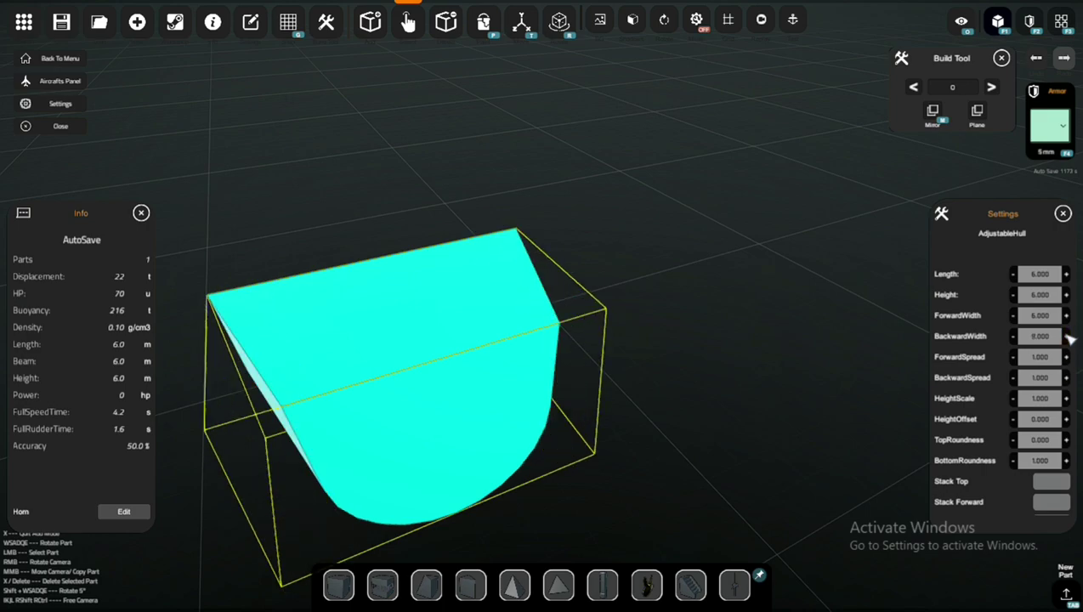
pyautogui.click(1067, 337)
pyautogui.click(1069, 336)
pyautogui.click(1069, 337)
pyautogui.click(1069, 337)
pyautogui.click(1069, 337)
pyautogui.click(1069, 337)
pyautogui.click(1069, 337)
# Increase the hull block's ForwardWidth to 17 to match the back end, and deselect it.
pyautogui.click(1069, 316)
pyautogui.click(1069, 317)
pyautogui.click(1069, 316)
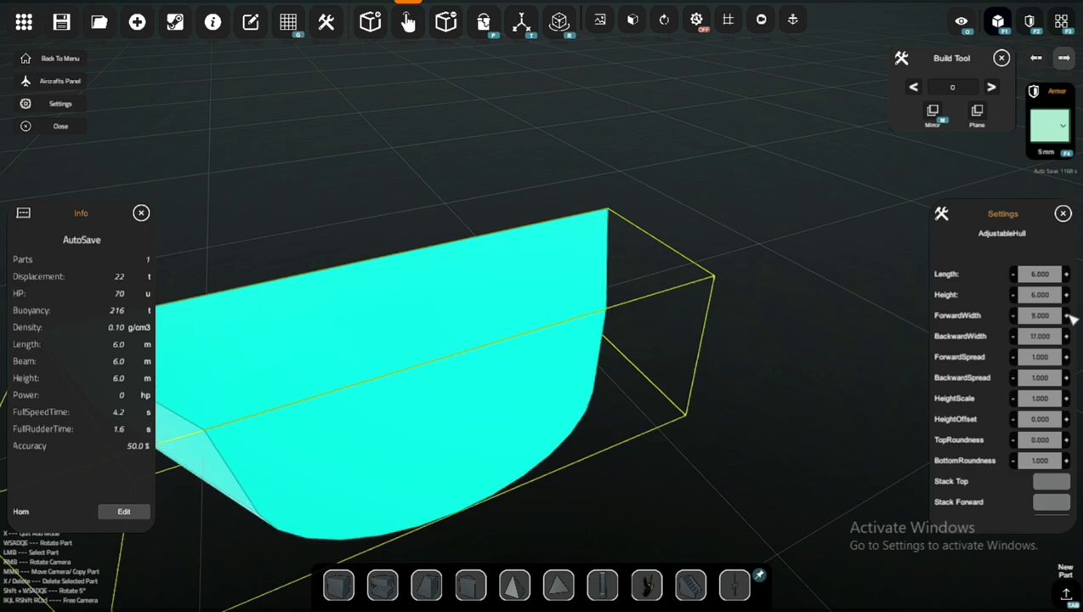
pyautogui.click(1069, 316)
pyautogui.doubleClick(1069, 317)
pyautogui.click(1069, 316)
pyautogui.click(1069, 317)
pyautogui.click(1068, 315)
pyautogui.click(1068, 315)
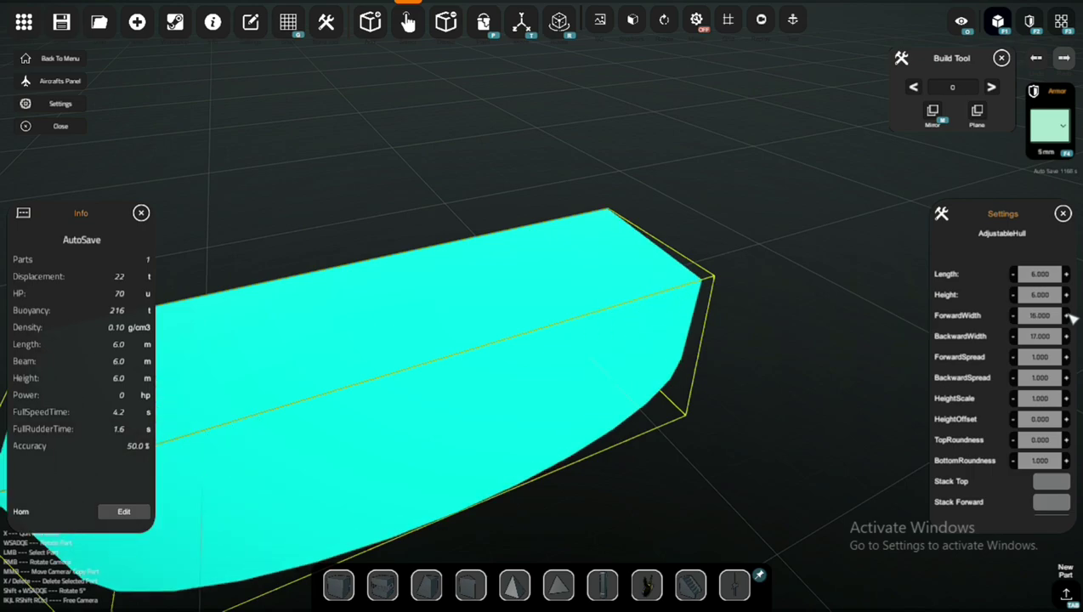
pyautogui.click(1068, 315)
pyautogui.click(700, 224)
# Set the length of the wide hull block to 50 m.
pyautogui.scroll(-5, 700, 224)
pyautogui.moveTo(297, 303); pyautogui.dragTo(903, 322, button='right')
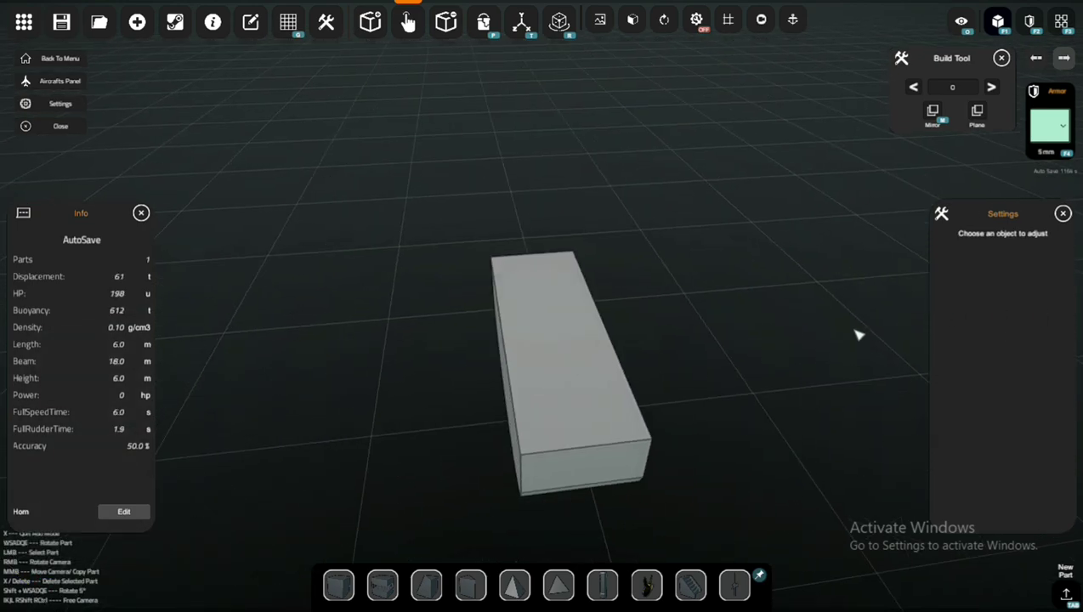
pyautogui.click(600, 341)
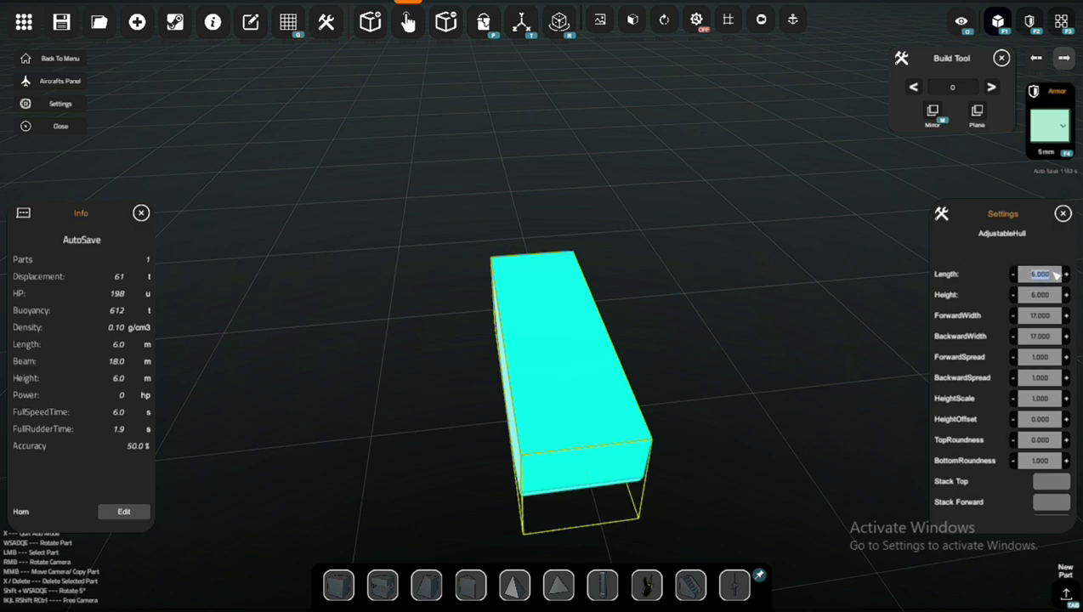
pyautogui.write('50')
pyautogui.click(446, 147)
pyautogui.scroll(-8, 447, 147)
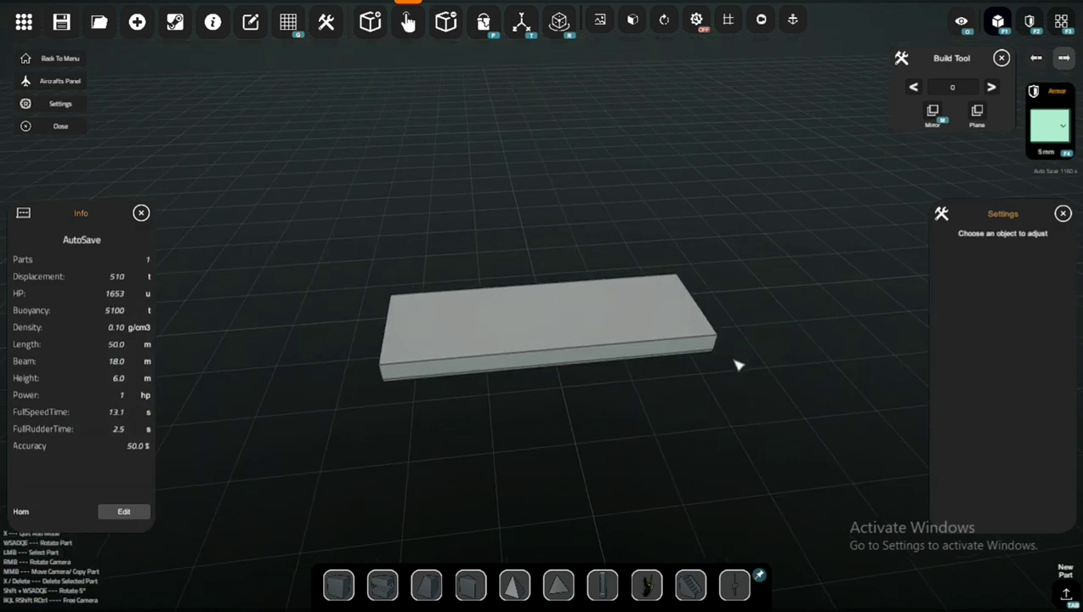
# Stack nine 6 m hull segments forward from the front end of the 50 m block.
pyautogui.moveTo(751, 365); pyautogui.dragTo(788, 449, button='right')
pyautogui.click(655, 412)
pyautogui.click(1053, 503)
pyautogui.moveTo(902, 513); pyautogui.dragTo(1026, 539, button='right')
pyautogui.scroll(-5, 816, 506)
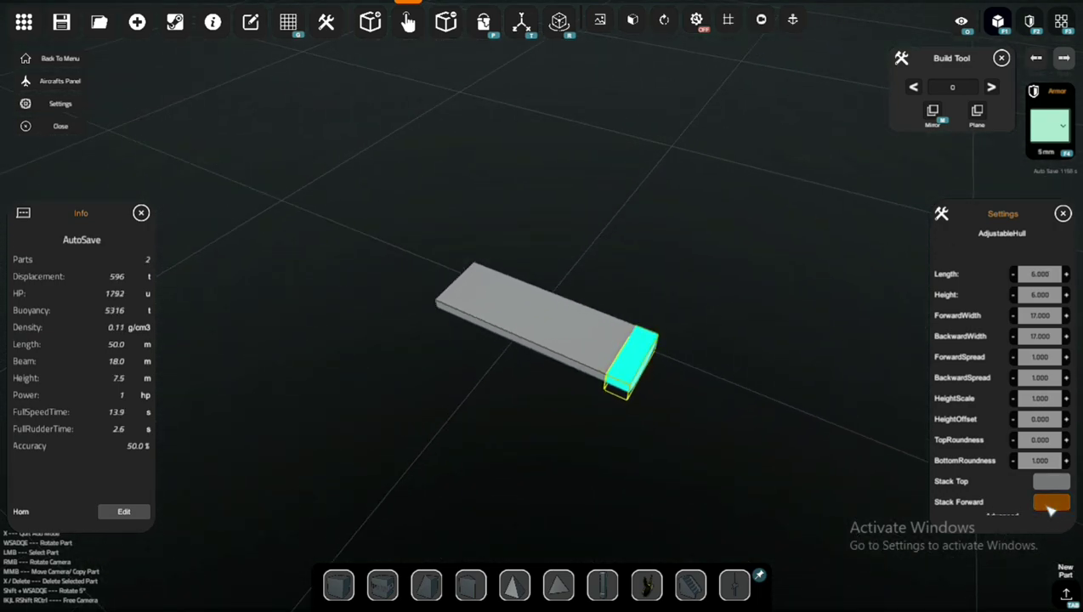
pyautogui.click(1052, 503)
pyautogui.click(1052, 503)
pyautogui.click(1052, 503)
pyautogui.click(1052, 502)
pyautogui.click(1052, 502)
pyautogui.click(1052, 502)
pyautogui.click(1050, 508)
pyautogui.click(1050, 508)
pyautogui.click(491, 407)
pyautogui.moveTo(493, 407); pyautogui.dragTo(490, 372, button='right')
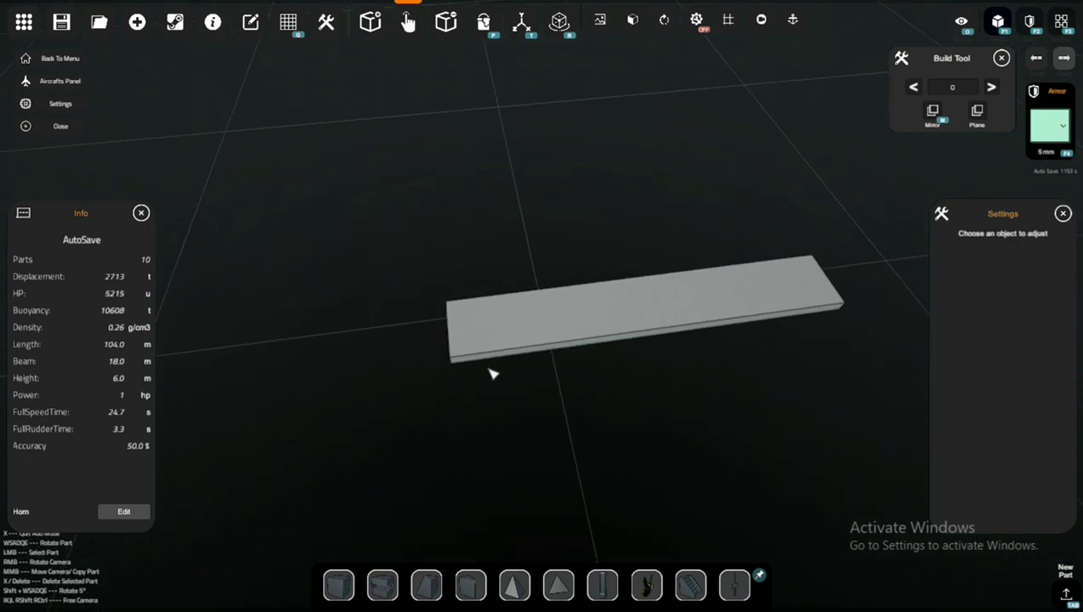
# Stack eight 6 m hull segments backward from the rear end of the 50 m block.
pyautogui.click(464, 342)
pyautogui.click(1054, 507)
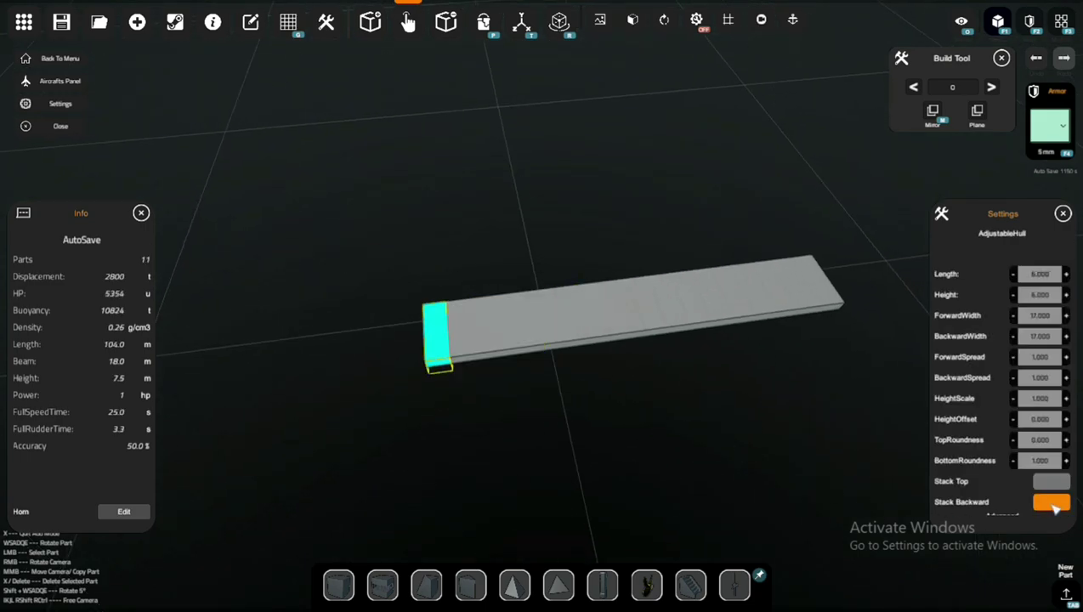
pyautogui.click(1055, 507)
pyautogui.click(1055, 506)
pyautogui.click(1054, 507)
pyautogui.click(1055, 507)
pyautogui.click(1055, 507)
pyautogui.click(1055, 507)
pyautogui.click(1055, 507)
pyautogui.click(662, 428)
# Begin the bow taper by setting ForwardWidth to 16 on the first forward segment and 15 on the second.
pyautogui.moveTo(663, 427); pyautogui.dragTo(592, 303, button='right')
pyautogui.scroll(4, 578, 330)
pyautogui.moveTo(566, 353); pyautogui.dragTo(397, 512, button='right')
pyautogui.moveTo(529, 409); pyautogui.dragTo(393, 406, button='right')
pyautogui.click(410, 396)
pyautogui.moveTo(432, 478); pyautogui.dragTo(855, 358, button='right')
pyautogui.click(419, 427)
pyautogui.click(431, 408)
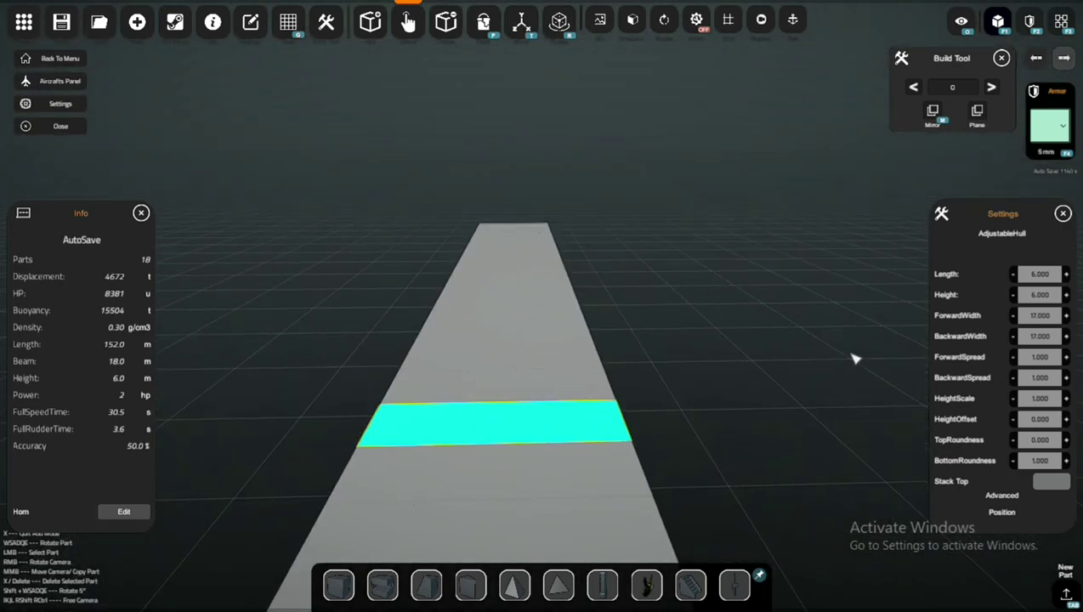
pyautogui.click(1016, 319)
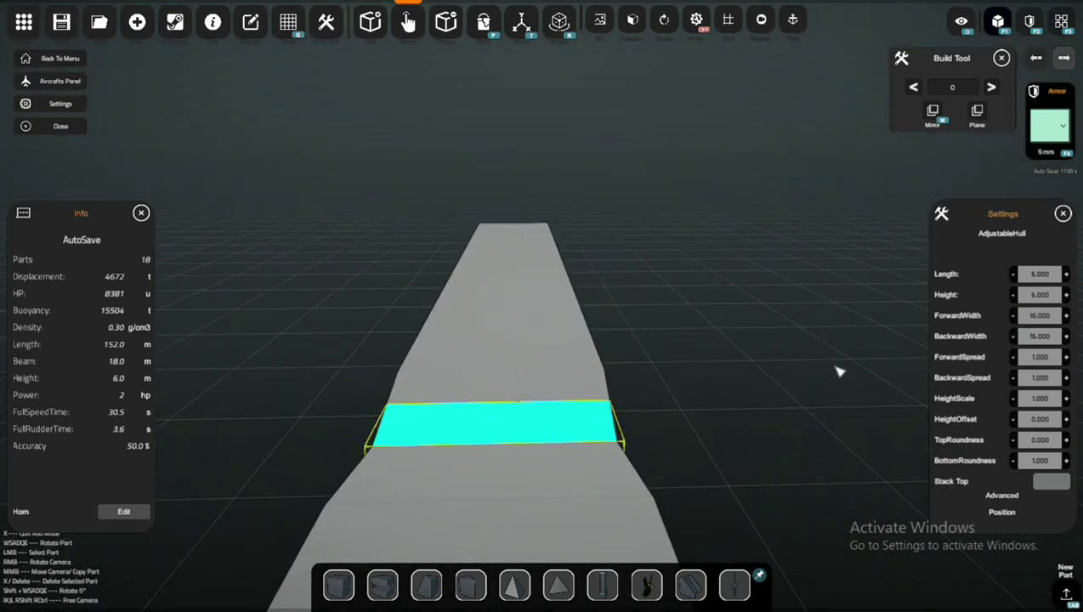
# Continue the bow taper with ForwardWidth 14 on the third forward segment and 13 on the fourth.
pyautogui.click(617, 458)
pyautogui.click(1017, 318)
pyautogui.click(1017, 318)
pyautogui.click(1017, 318)
pyautogui.click(578, 510)
pyautogui.click(1017, 318)
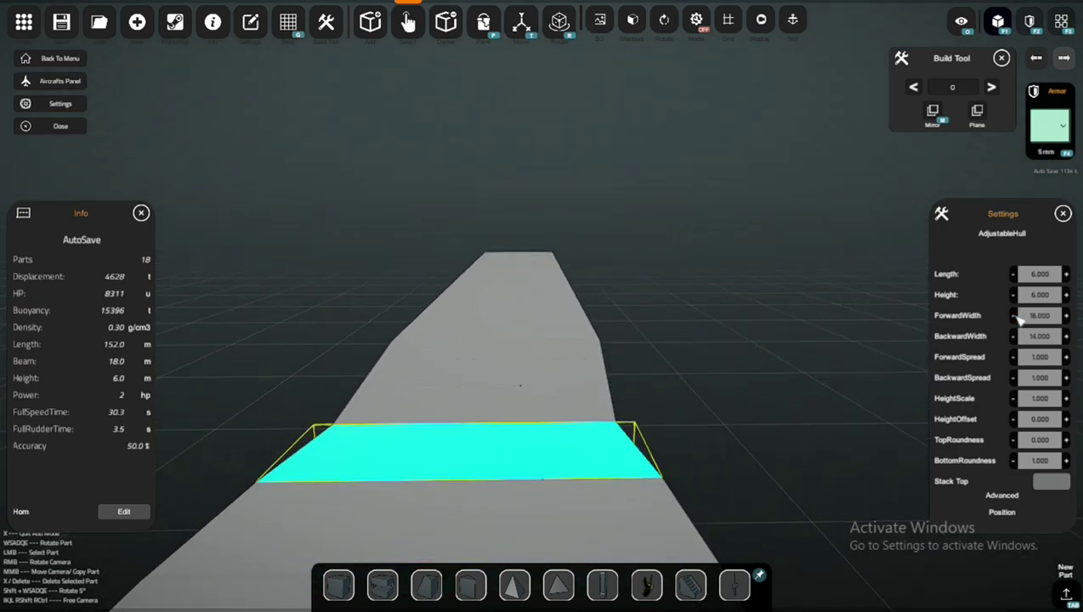
pyautogui.click(1017, 319)
pyautogui.click(1018, 318)
pyautogui.click(1017, 318)
# Set the ForwardWidth of the fifth forward segment to 12.
pyautogui.press('Down')
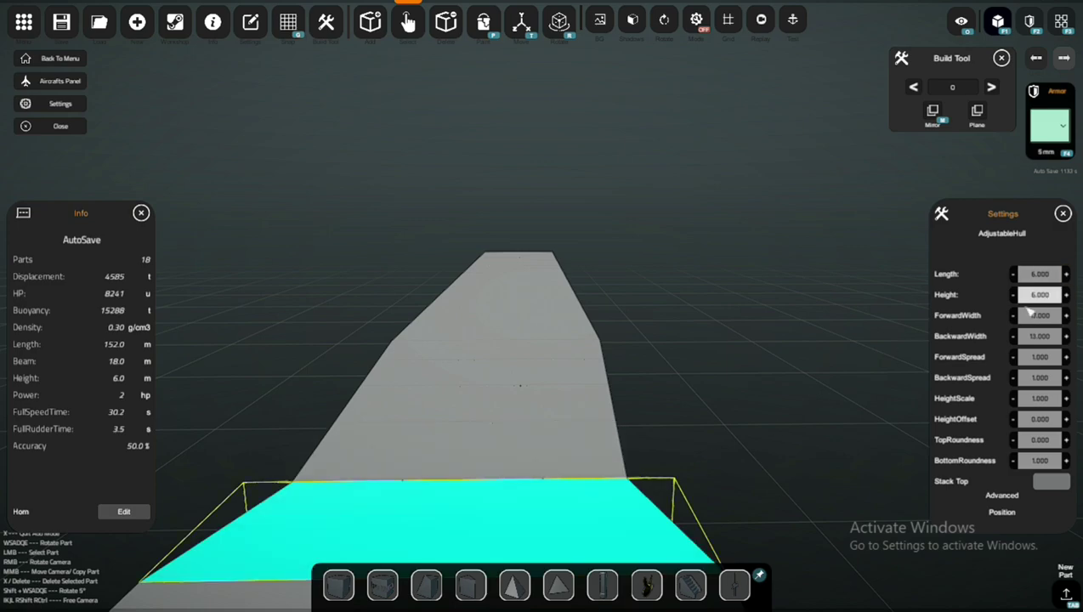
pyautogui.click(1015, 317)
pyautogui.click(1015, 317)
pyautogui.click(1015, 317)
pyautogui.click(1015, 317)
pyautogui.click(1015, 318)
# Select the sixth forward segment and reduce its ForwardWidth to 11.
pyautogui.scroll(-2, 727, 383)
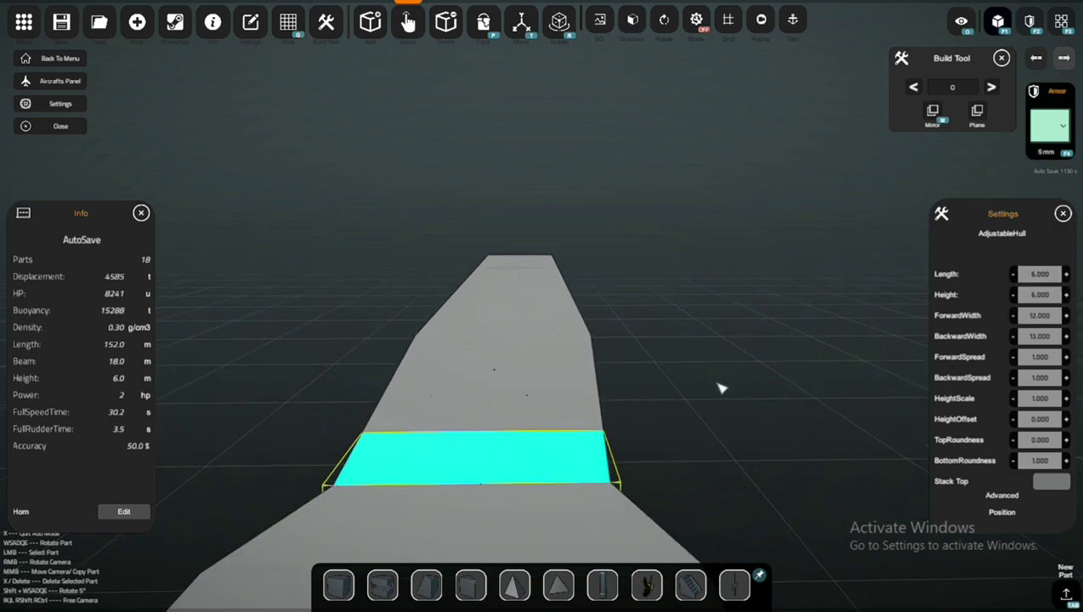
pyautogui.scroll(-2, 729, 386)
pyautogui.click(551, 465)
pyautogui.click(1015, 319)
pyautogui.click(1014, 319)
pyautogui.click(1014, 319)
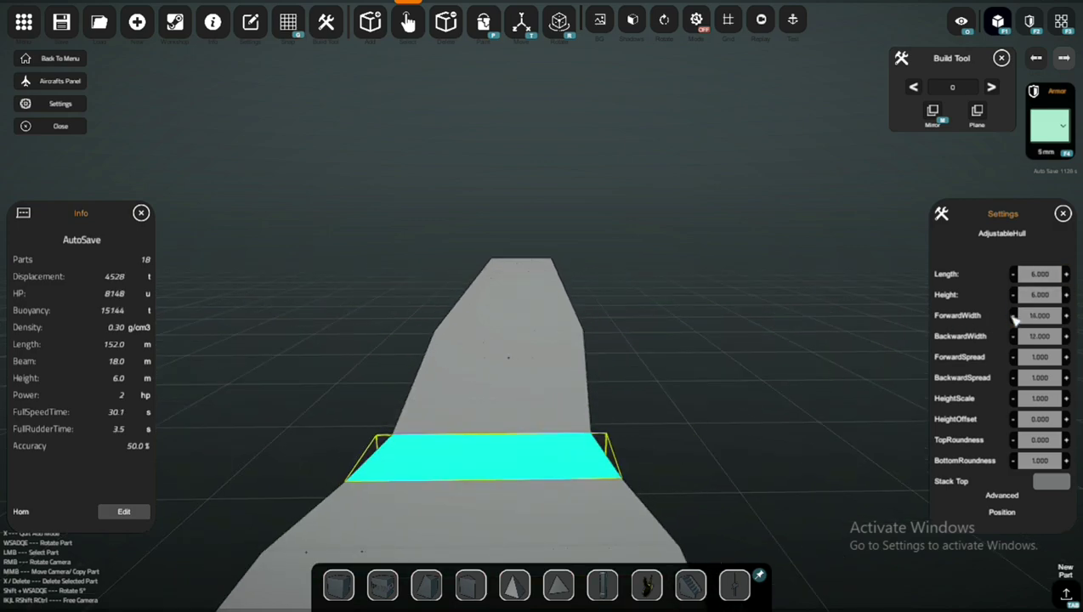
pyautogui.click(1014, 319)
pyautogui.click(1015, 319)
pyautogui.click(1014, 319)
# Select the seventh forward segment and reduce its ForwardWidth to 9.
pyautogui.click(598, 502)
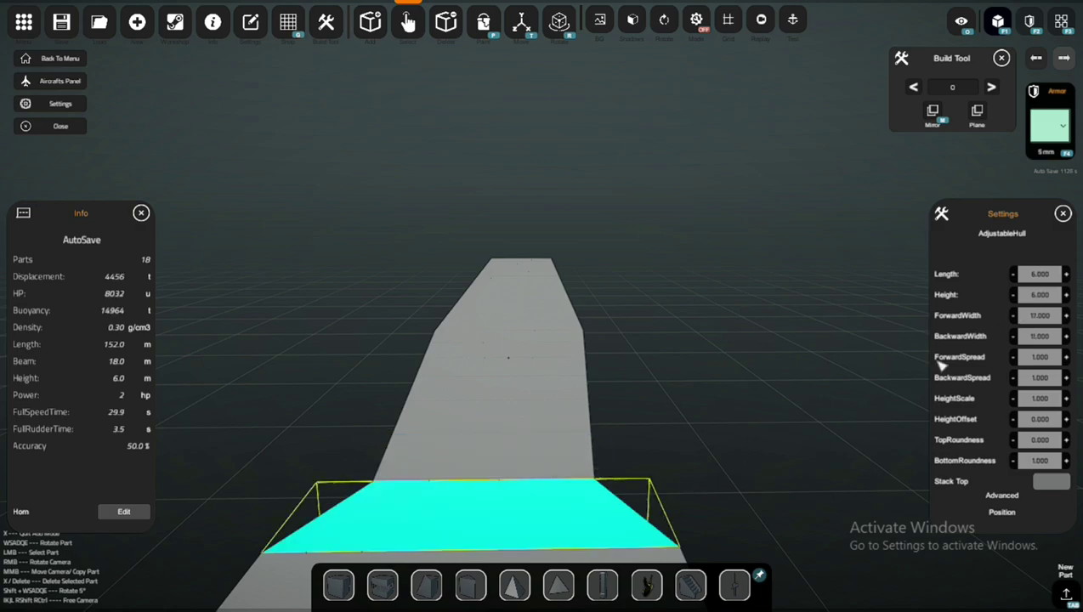
pyautogui.click(1015, 317)
pyautogui.click(1014, 317)
pyautogui.click(1015, 317)
pyautogui.click(1015, 317)
pyautogui.click(1014, 317)
pyautogui.click(1015, 317)
pyautogui.click(1014, 318)
pyautogui.click(1015, 318)
# Select the eighth forward segment and reduce its ForwardWidth to 7.
pyautogui.scroll(-2, 629, 496)
pyautogui.click(626, 495)
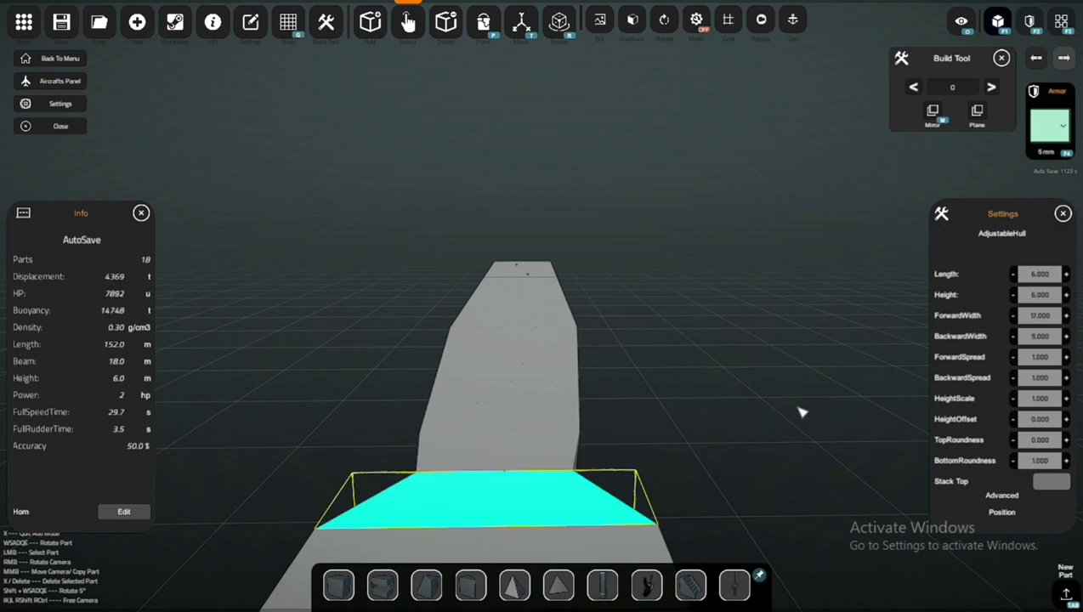
pyautogui.click(1015, 316)
pyautogui.click(1015, 317)
# Select the foremost hull segment and reduce its ForwardWidth to 5.
pyautogui.press('Down')
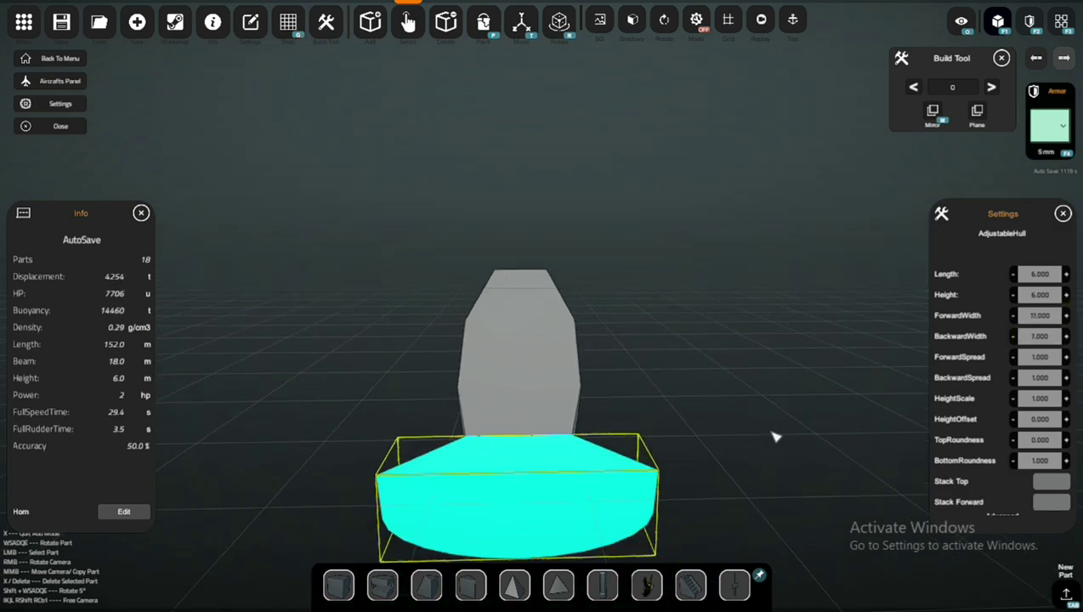
pyautogui.click(1014, 317)
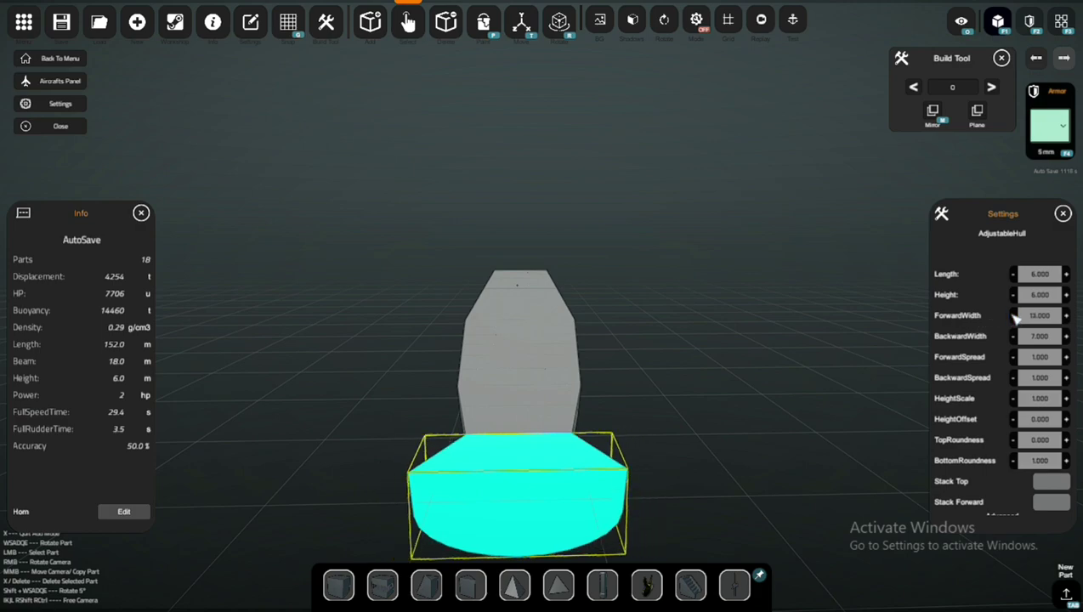
pyautogui.click(1014, 317)
pyautogui.click(1015, 317)
pyautogui.click(1014, 317)
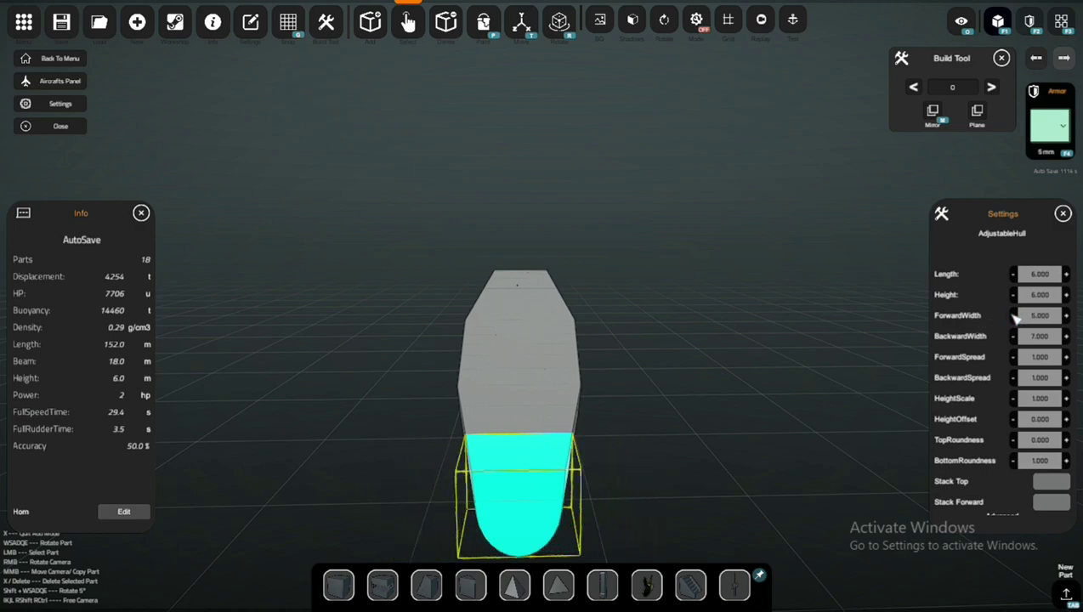
# Extend the bow with two more segments stacked forward, using ForwardWidth 3 on the first and 1 on the tip.
pyautogui.click(1042, 507)
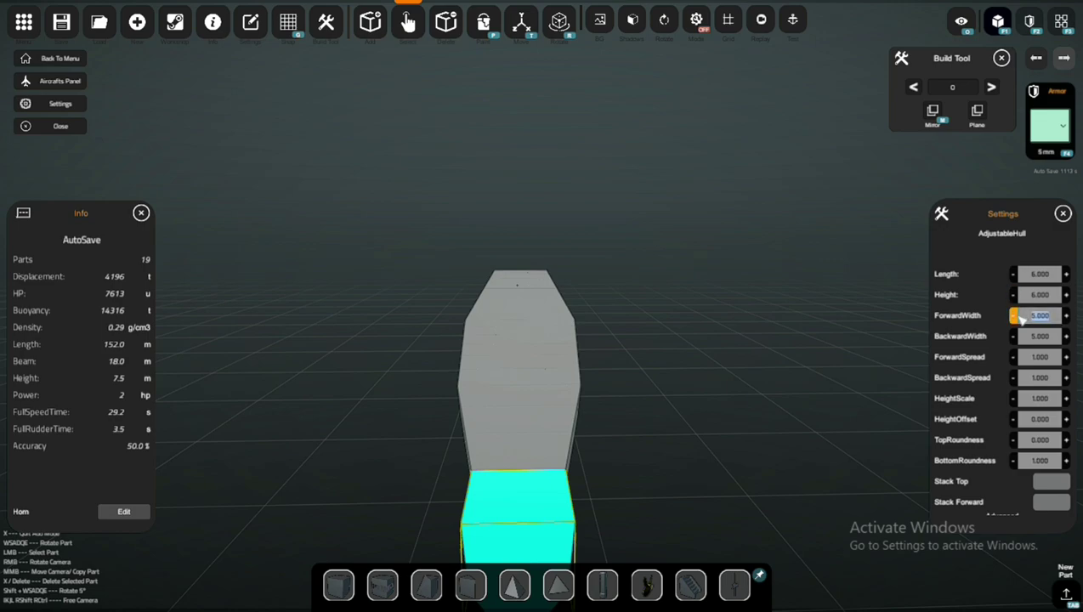
pyautogui.click(1015, 316)
pyautogui.click(1052, 502)
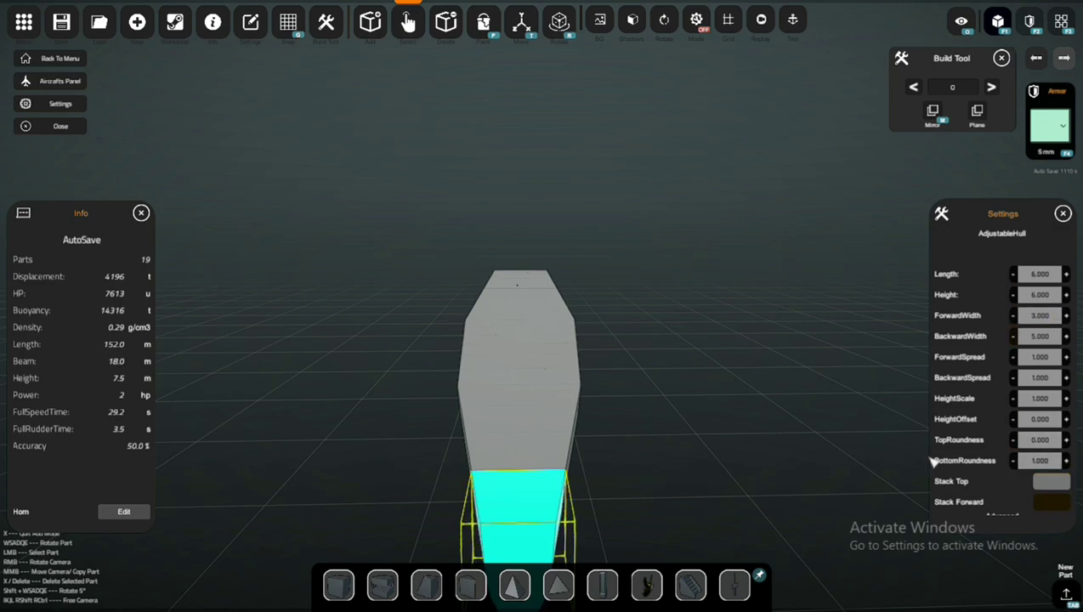
pyautogui.click(1014, 316)
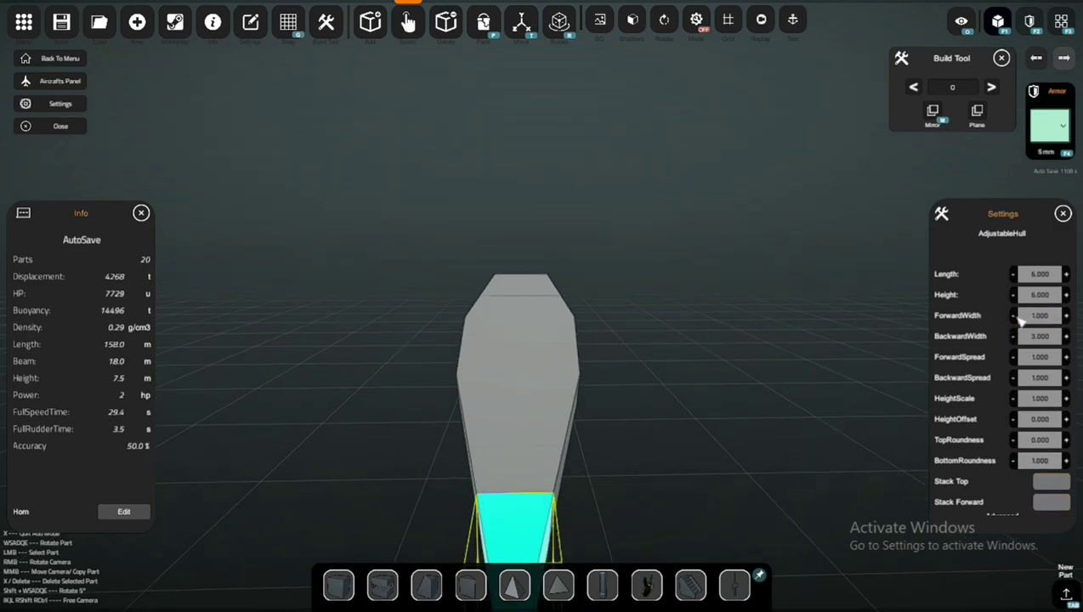
pyautogui.click(758, 316)
# Begin the stern taper by setting BackwardWidth to 16 on the fifth segment from the stern and 15 on the fourth.
pyautogui.scroll(-5, 742, 337)
pyautogui.moveTo(741, 339); pyautogui.dragTo(520, 519, button='right')
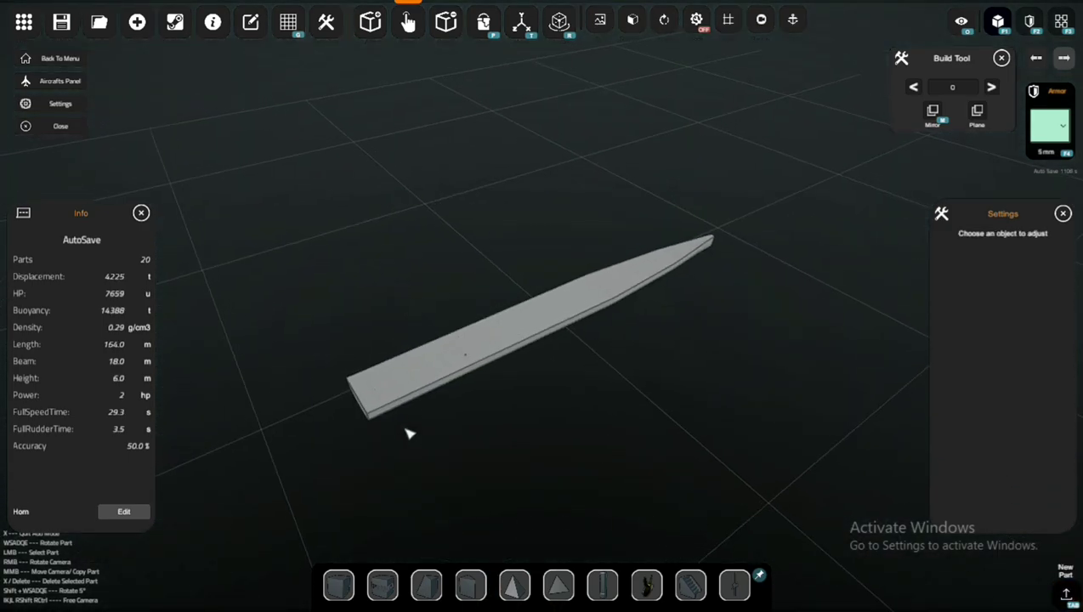
pyautogui.click(470, 373)
pyautogui.moveTo(556, 379); pyautogui.dragTo(757, 416, button='right')
pyautogui.scroll(5, 757, 416)
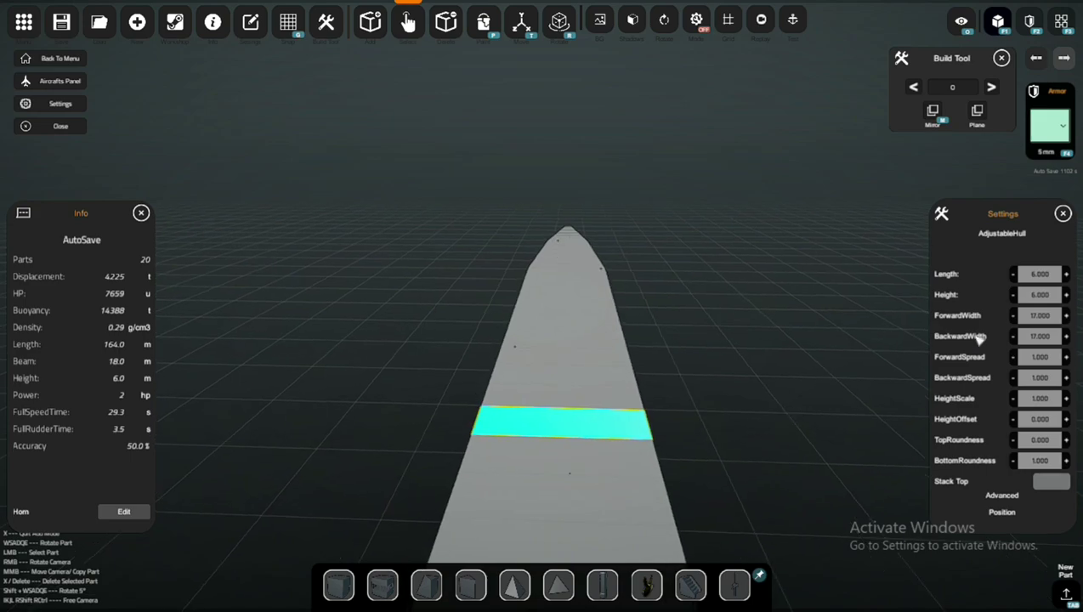
pyautogui.click(619, 454)
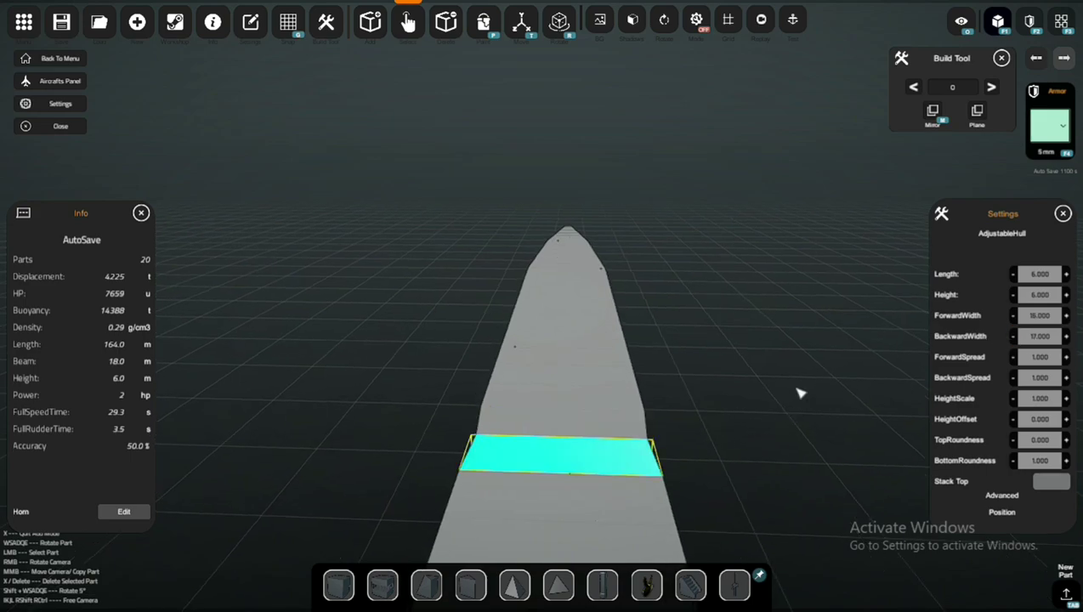
pyautogui.click(1017, 339)
# Reduce the BackwardWidth of the third segment from the stern to 14.
pyautogui.click(632, 489)
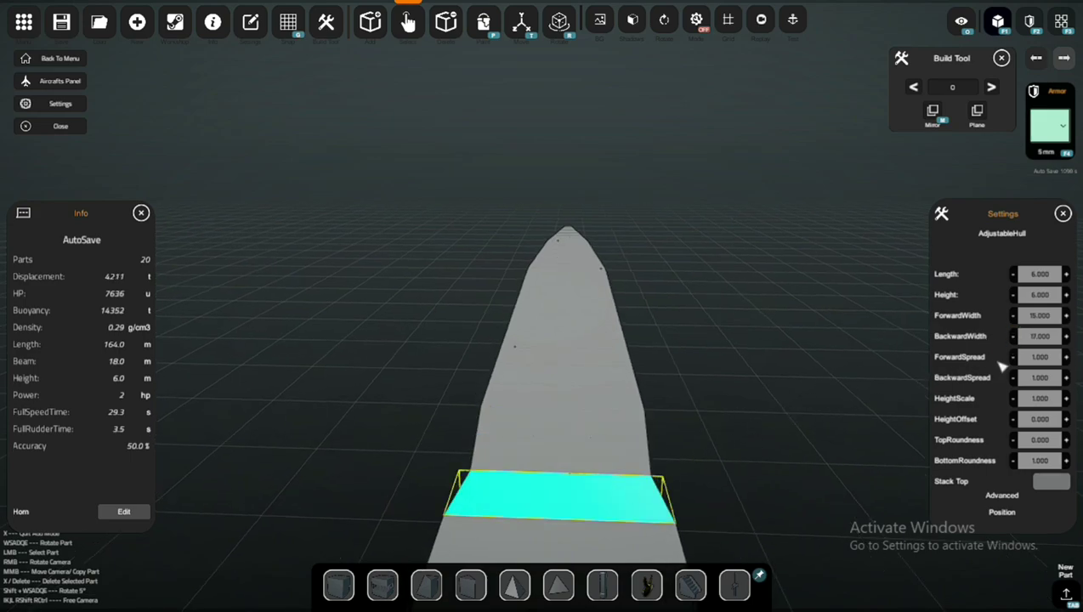
pyautogui.click(1015, 338)
pyautogui.click(1015, 339)
pyautogui.click(588, 535)
pyautogui.moveTo(784, 429); pyautogui.dragTo(786, 399, button='right')
pyautogui.scroll(-3, 787, 399)
pyautogui.click(577, 432)
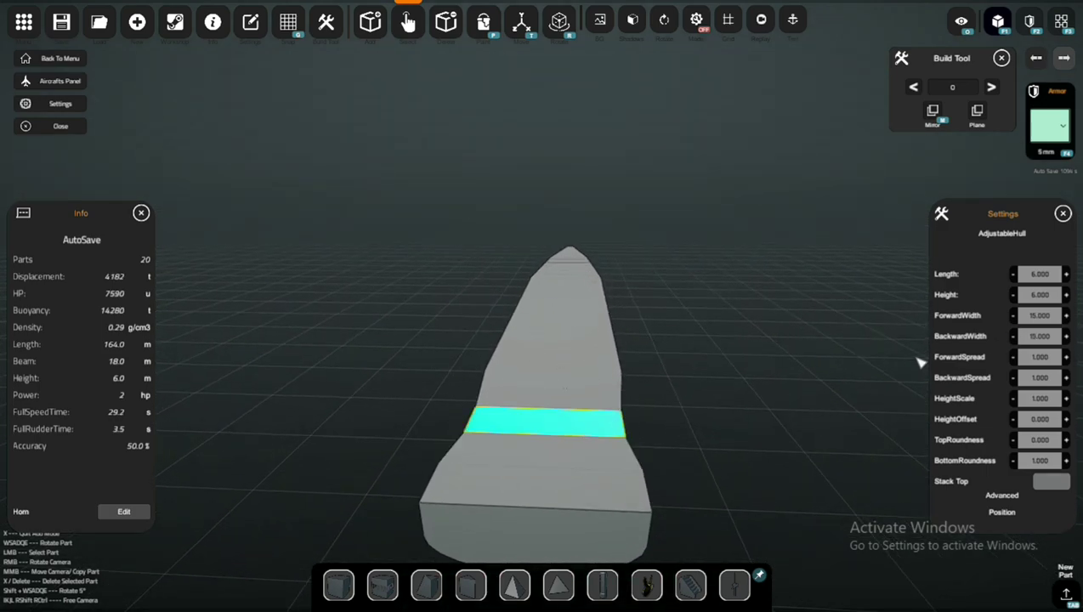
# Select the second-to-last stern segment and set its BackwardWidth to 12, keeping ForwardSpread at 1.
pyautogui.click(596, 441)
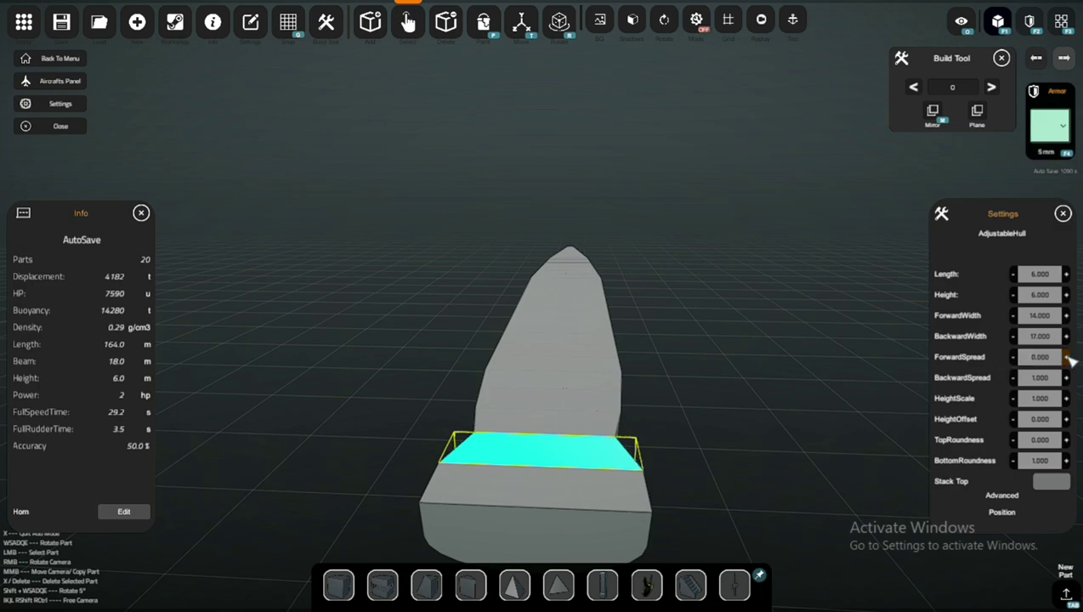
pyautogui.click(1014, 340)
pyautogui.click(1015, 339)
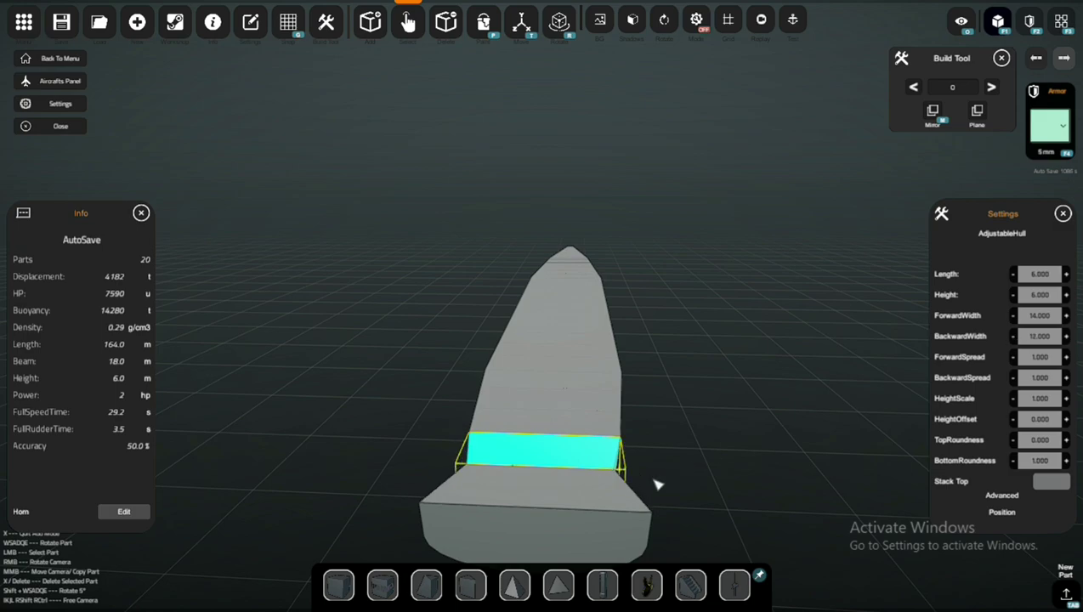
# Narrow the BackwardWidth of the last stern segment to finish the stern taper, and deselect it.
pyautogui.press('Down')
pyautogui.click(1013, 337)
pyautogui.click(1013, 336)
pyautogui.click(1014, 337)
pyautogui.click(1014, 336)
pyautogui.click(1014, 337)
pyautogui.click(1014, 337)
pyautogui.click(1014, 337)
pyautogui.click(1013, 337)
pyautogui.click(693, 389)
# Stack a new hull block on top of the 50 m middle block.
pyautogui.moveTo(693, 390); pyautogui.dragTo(622, 196, button='right')
pyautogui.scroll(-6, 633, 409)
pyautogui.scroll(4, 622, 196)
pyautogui.moveTo(412, 386); pyautogui.dragTo(783, 387, button='right')
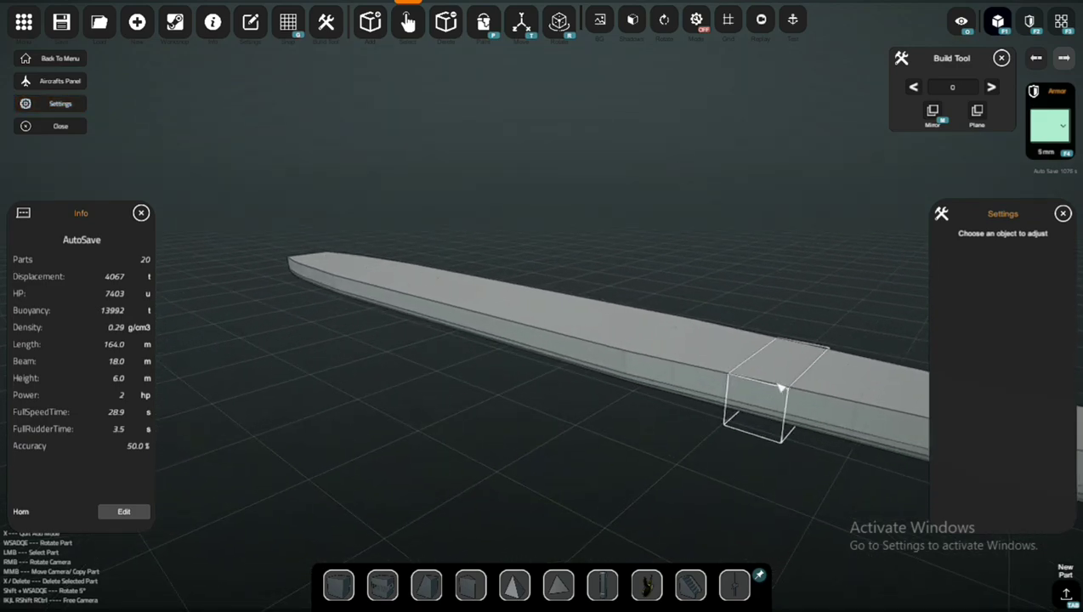
pyautogui.click(633, 332)
pyautogui.click(1059, 485)
pyautogui.scroll(2, 740, 312)
pyautogui.moveTo(740, 312); pyautogui.dragTo(281, 374, button='right')
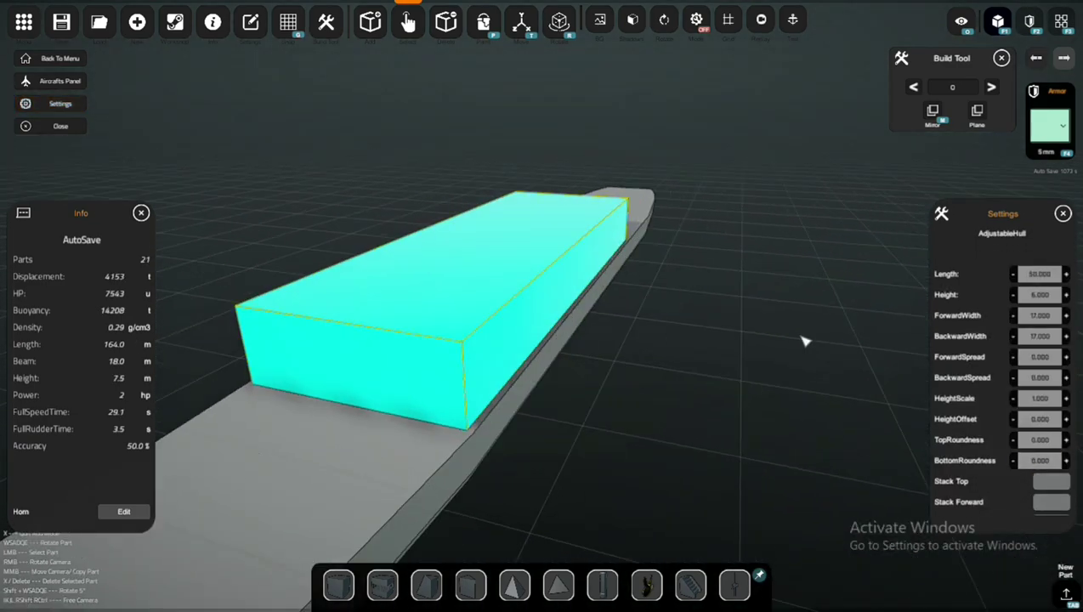
# Set the top block's ForwardWidth and BackwardWidth to 18 and its height to 1.
pyautogui.click(1069, 339)
pyautogui.click(1069, 317)
pyautogui.moveTo(737, 362); pyautogui.dragTo(919, 336, button='right')
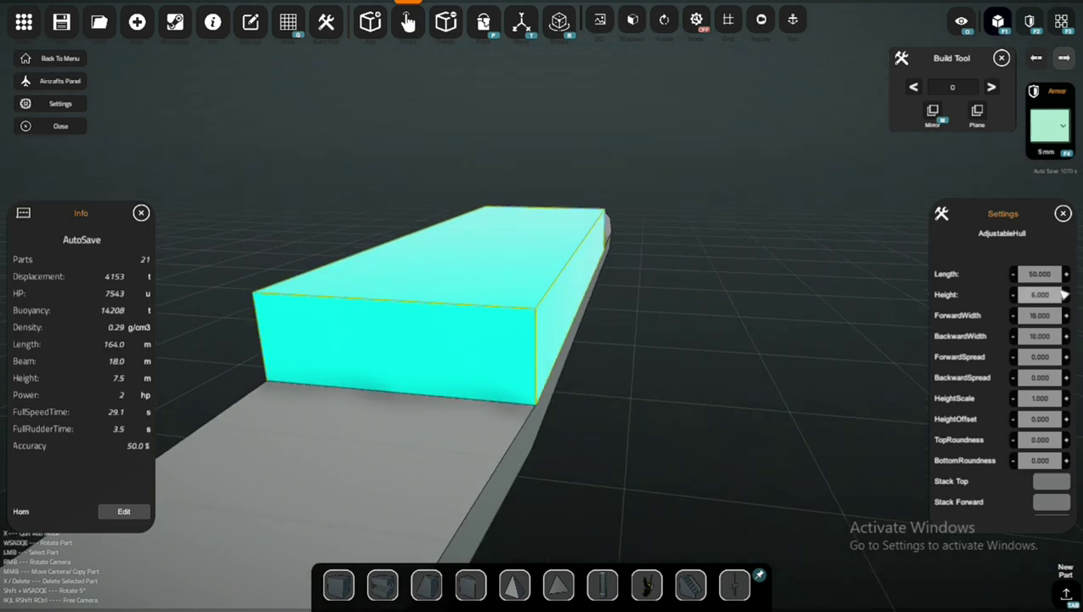
pyautogui.write('1')
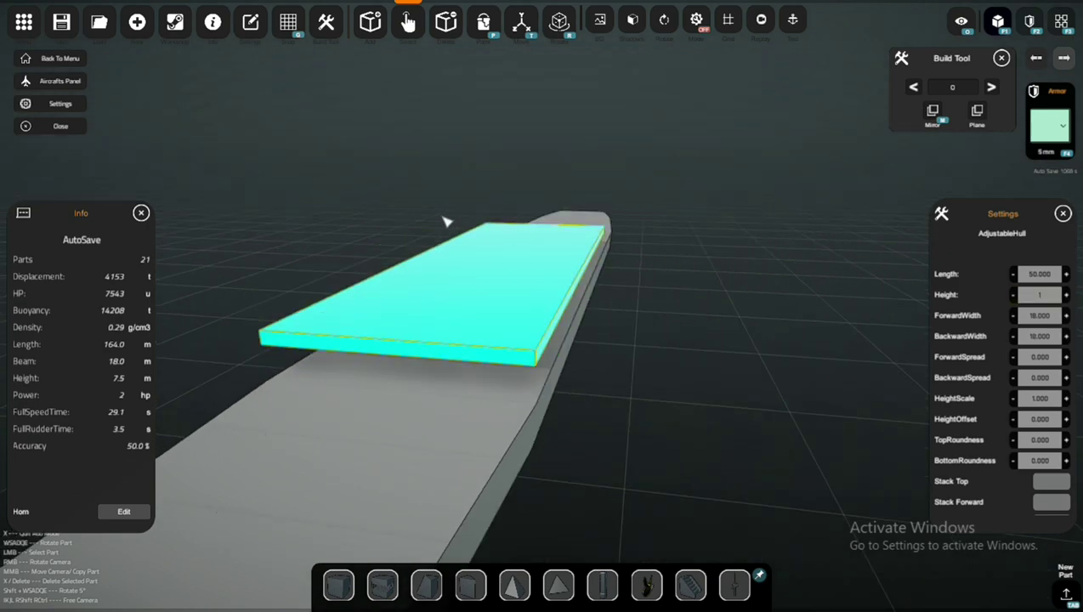
# Lower the thin top block onto the hull and stack a deck segment forward of it with ForwardWidth 17.
pyautogui.write('t')
pyautogui.moveTo(501, 179); pyautogui.dragTo(511, 208)
pyautogui.click(1054, 505)
pyautogui.moveTo(765, 455); pyautogui.dragTo(775, 322, button='right')
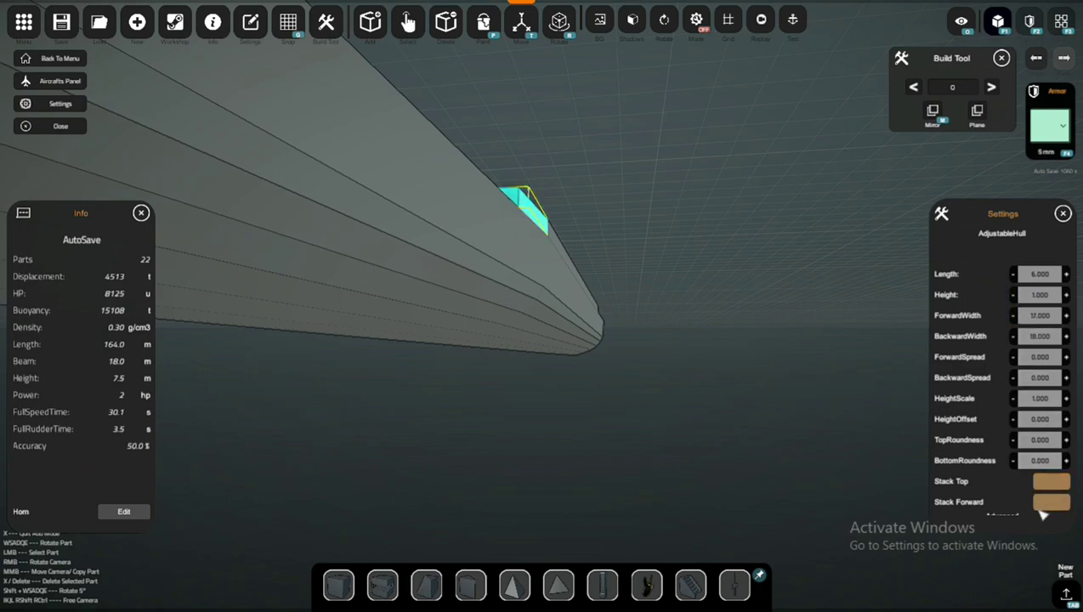
# Stack three more deck segments toward the bow, narrowing ForwardWidth by 1 on each to reach 14.
pyautogui.click(1015, 317)
pyautogui.click(1054, 504)
pyautogui.click(1015, 316)
pyautogui.click(1044, 501)
pyautogui.click(1039, 500)
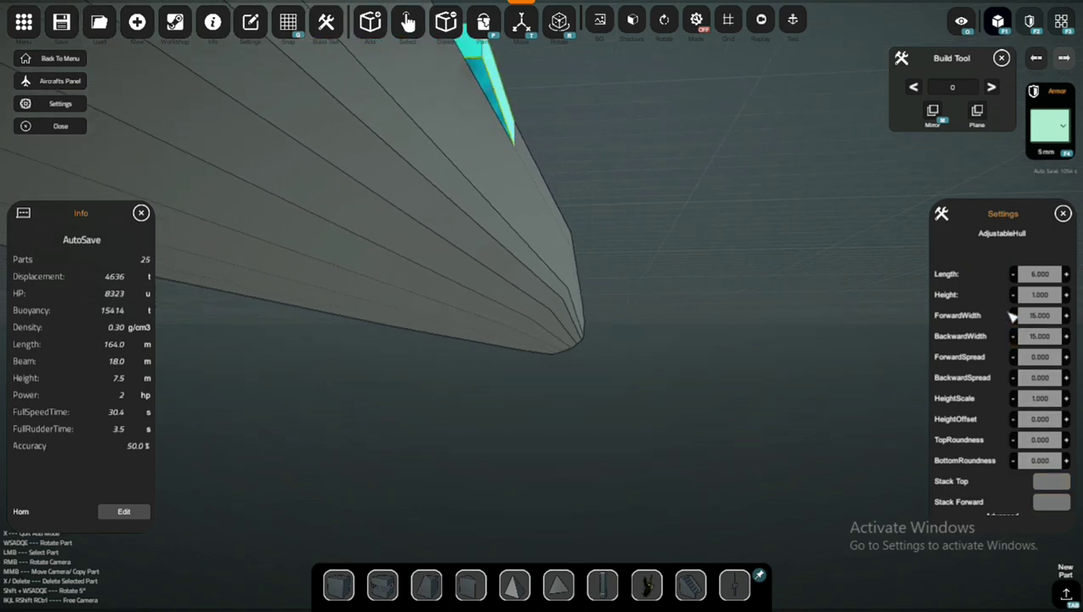
pyautogui.click(1017, 318)
pyautogui.moveTo(833, 281); pyautogui.dragTo(828, 316, button='right')
# Stack four further deck segments toward the bow with ForwardWidth 13, 12, 10 and 8.
pyautogui.click(1041, 501)
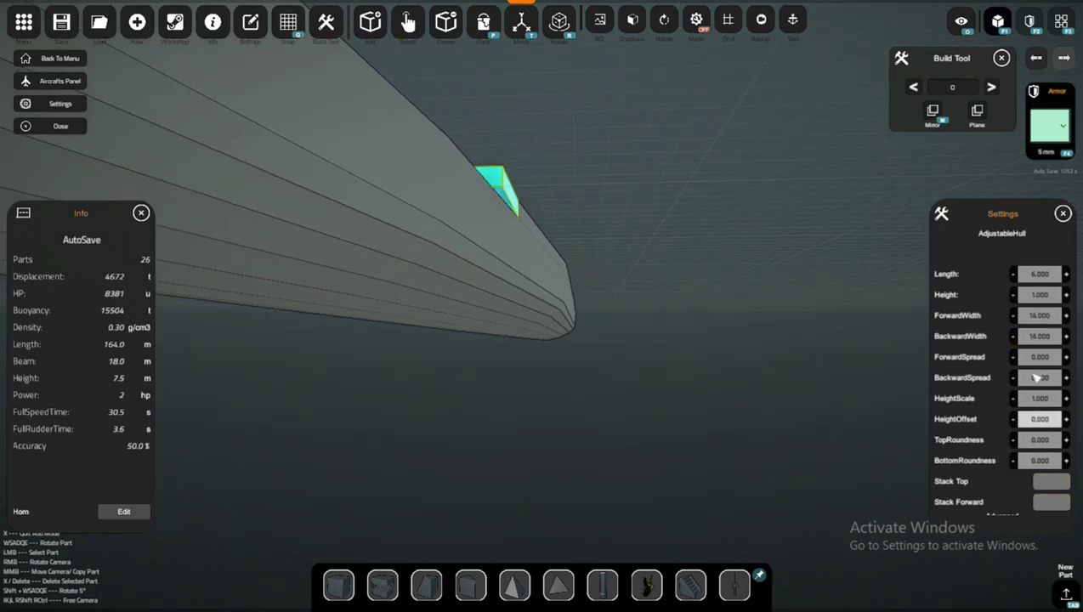
pyautogui.click(1015, 317)
pyautogui.click(1044, 501)
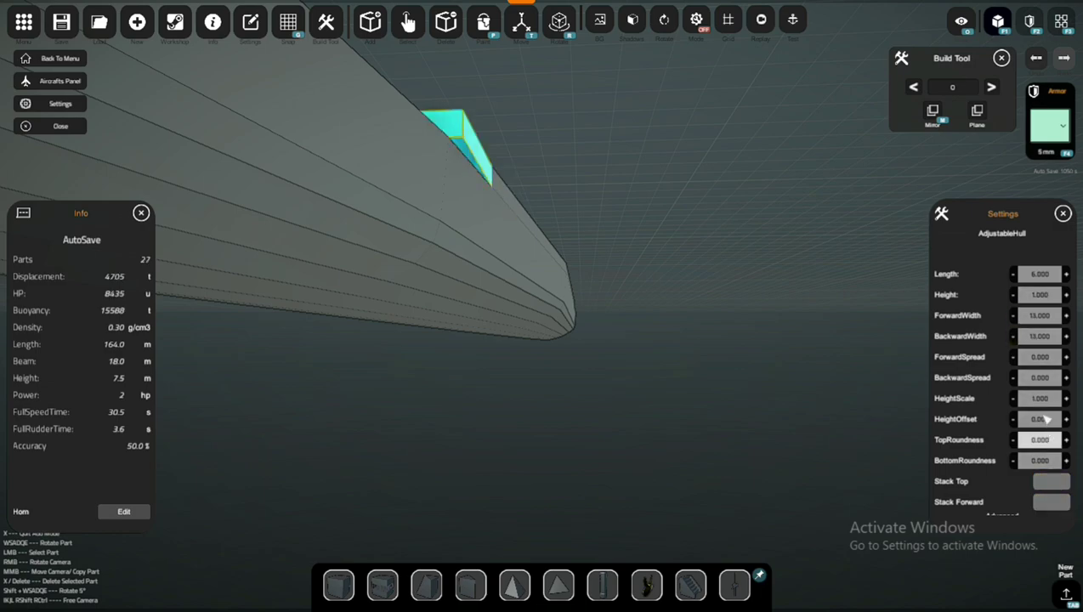
pyautogui.click(1017, 317)
pyautogui.click(1046, 501)
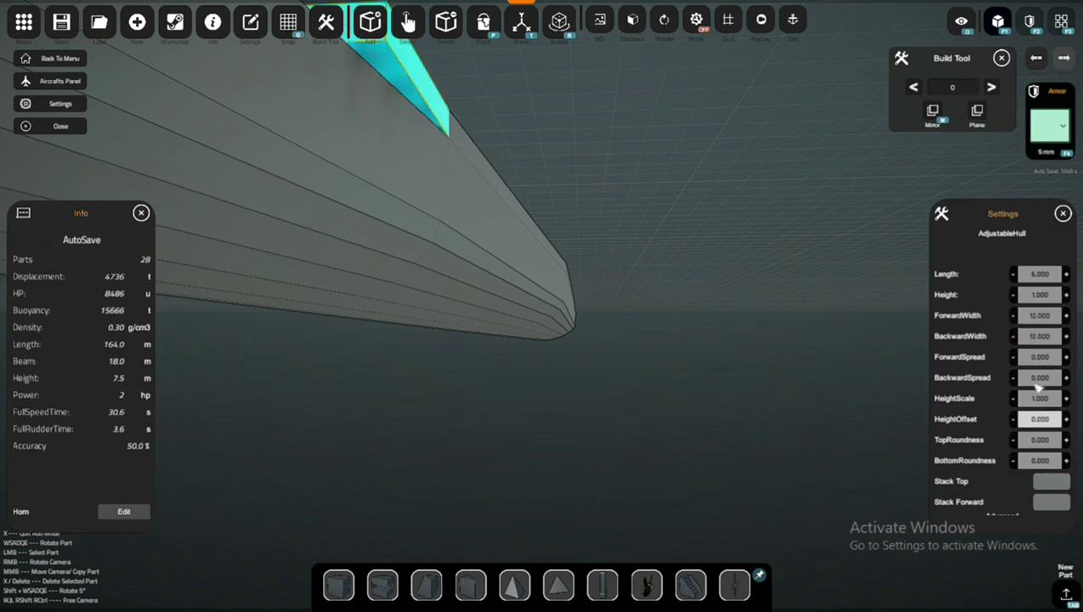
pyautogui.click(1017, 316)
pyautogui.click(1017, 317)
pyautogui.moveTo(743, 265); pyautogui.dragTo(767, 296, button='right')
pyautogui.click(1046, 502)
pyautogui.click(1014, 316)
pyautogui.click(1014, 316)
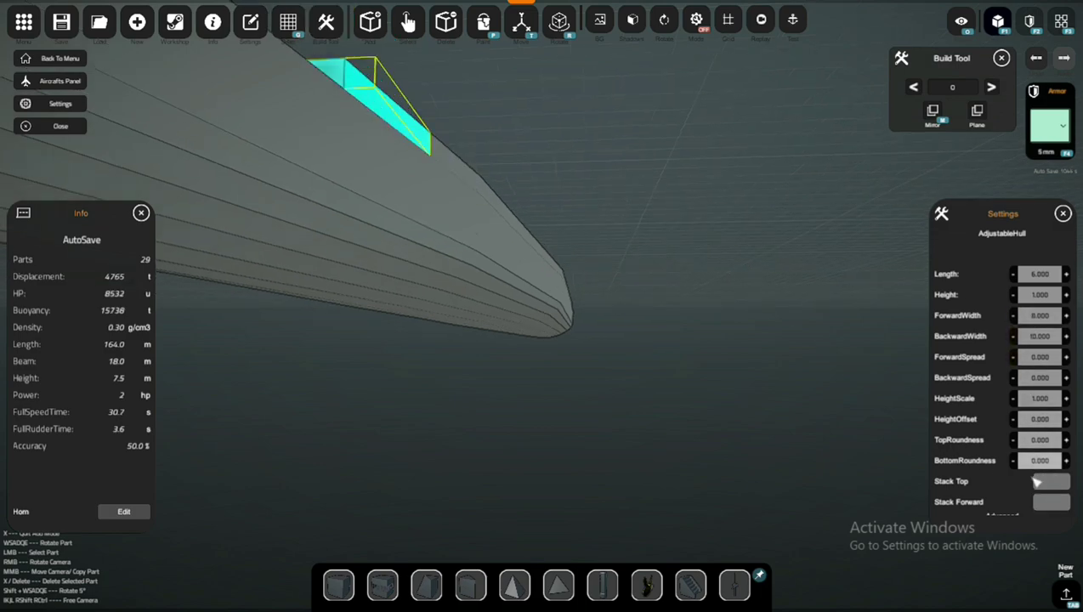
# Stack the last three bow deck segments with ForwardWidth 6, 4 and 2, and deselect the tip.
pyautogui.click(1050, 508)
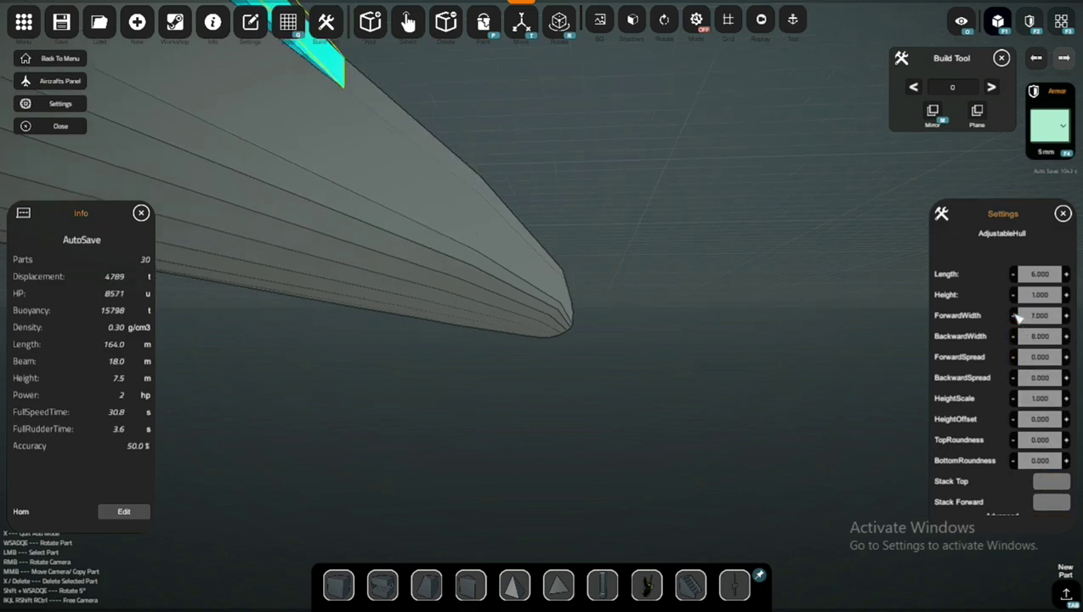
pyautogui.click(1017, 318)
pyautogui.scroll(-5, 766, 304)
pyautogui.moveTo(767, 304); pyautogui.dragTo(1071, 531, button='right')
pyautogui.click(1057, 507)
pyautogui.moveTo(944, 459); pyautogui.dragTo(800, 421, button='right')
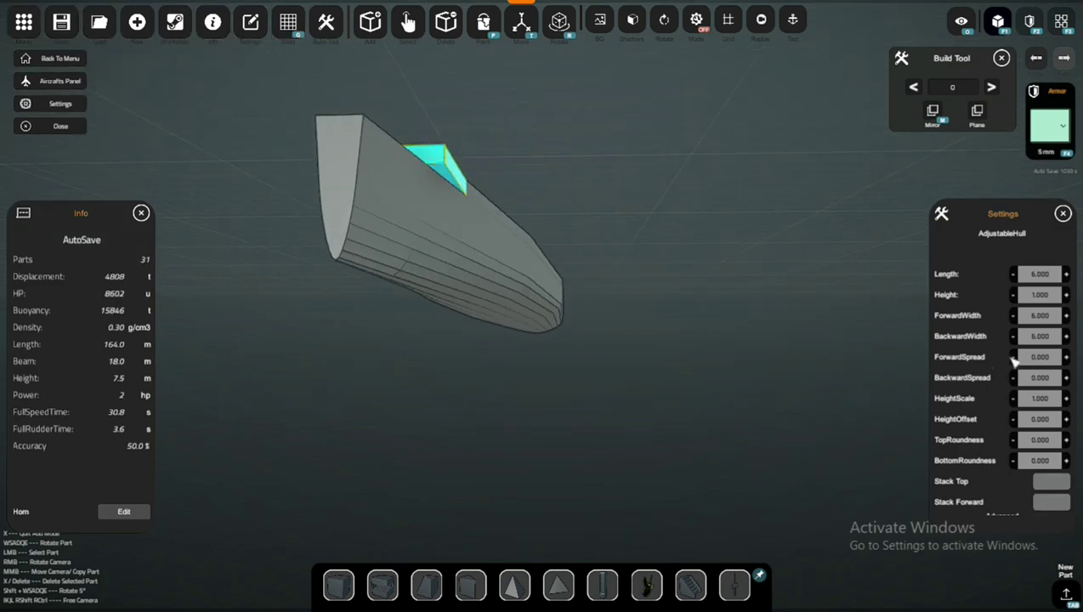
pyautogui.click(1068, 507)
pyautogui.doubleClick(1017, 317)
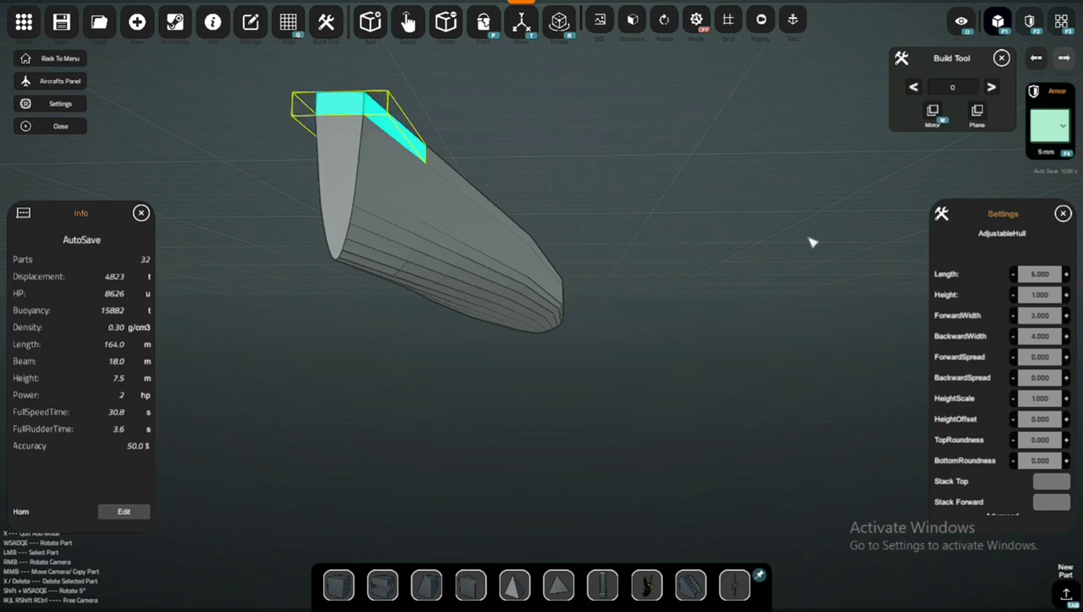
pyautogui.click(866, 260)
# Select the 50 m deck block and stack four deck segments backward from it toward the stern.
pyautogui.moveTo(865, 259); pyautogui.dragTo(344, 496, button='right')
pyautogui.click(613, 272)
pyautogui.moveTo(749, 369); pyautogui.dragTo(1, 280, button='right')
pyautogui.click(1045, 510)
pyautogui.moveTo(691, 508); pyautogui.dragTo(705, 420, button='right')
pyautogui.click(1048, 506)
pyautogui.click(1048, 506)
pyautogui.click(1047, 505)
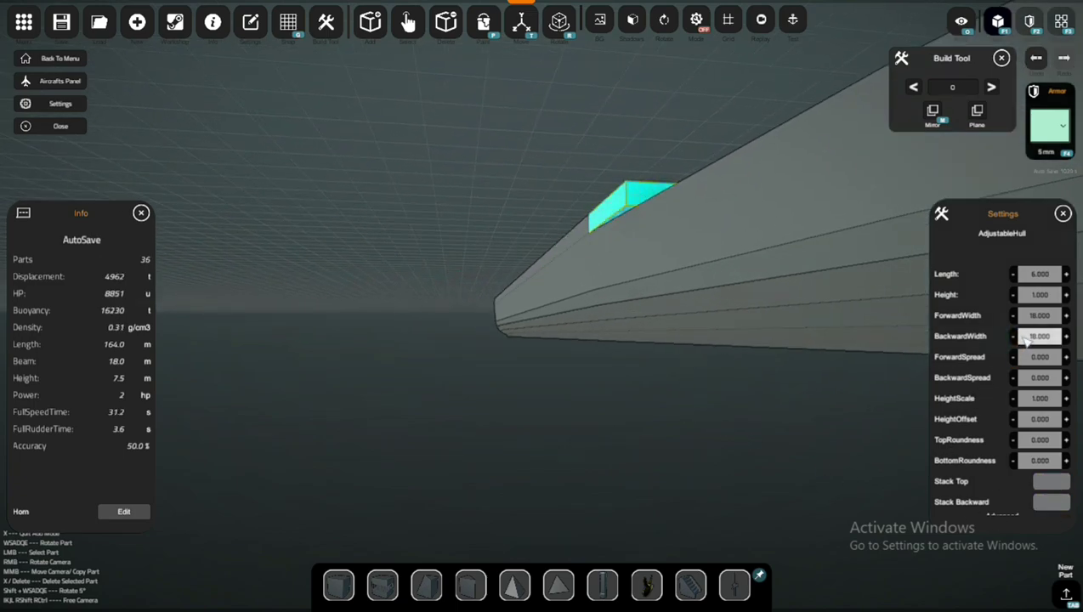
# Stack more stern deck segments, tapering BackwardWidth through 17, 16, 15 and 13, and narrow the last one further.
pyautogui.click(1039, 504)
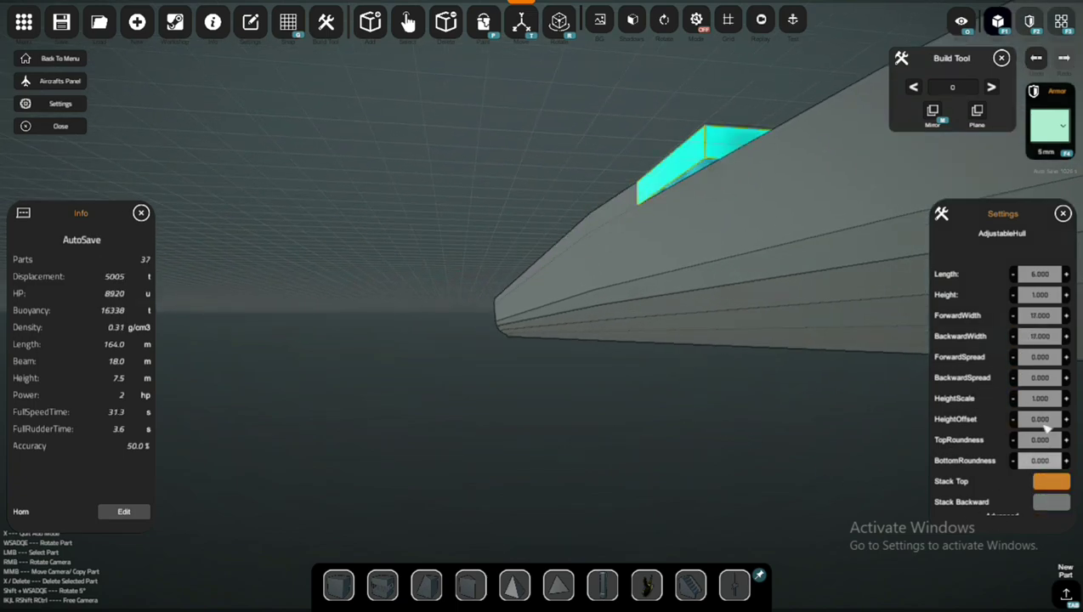
pyautogui.click(1014, 338)
pyautogui.click(1045, 502)
pyautogui.click(1013, 336)
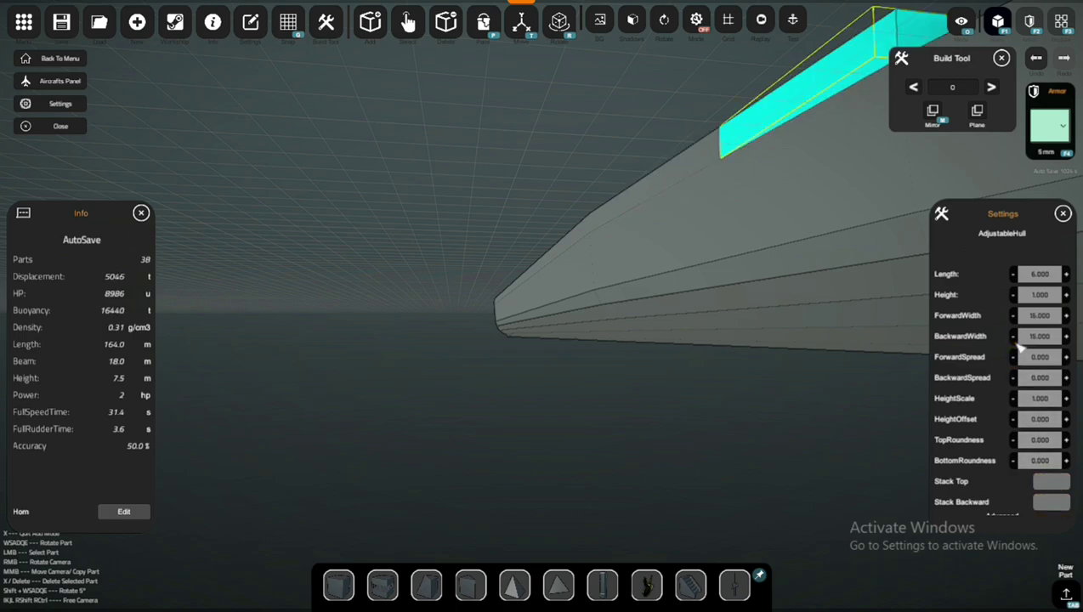
pyautogui.click(1055, 485)
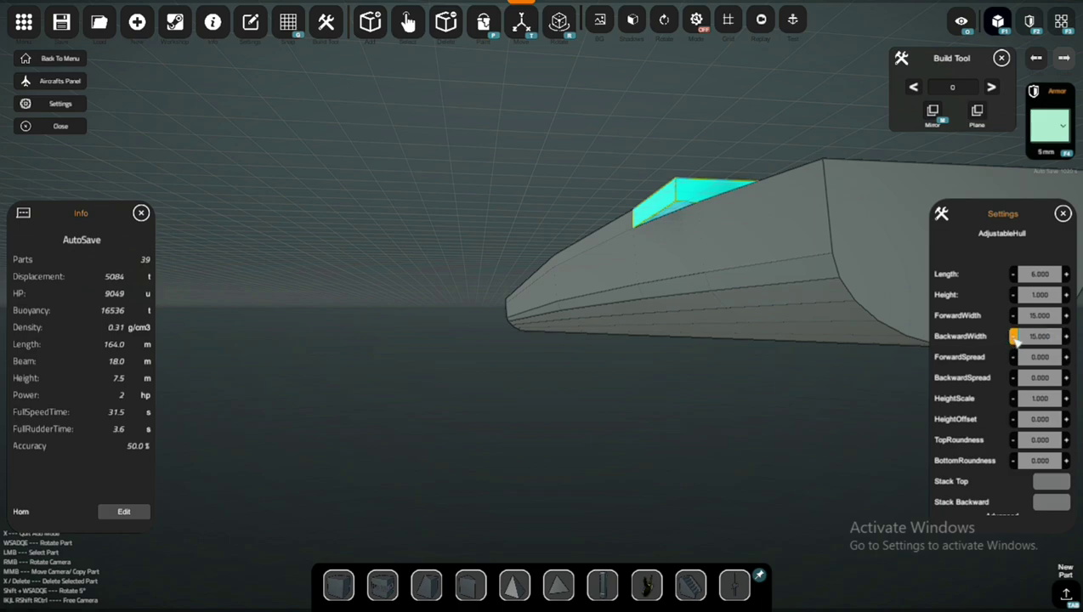
pyautogui.click(1040, 503)
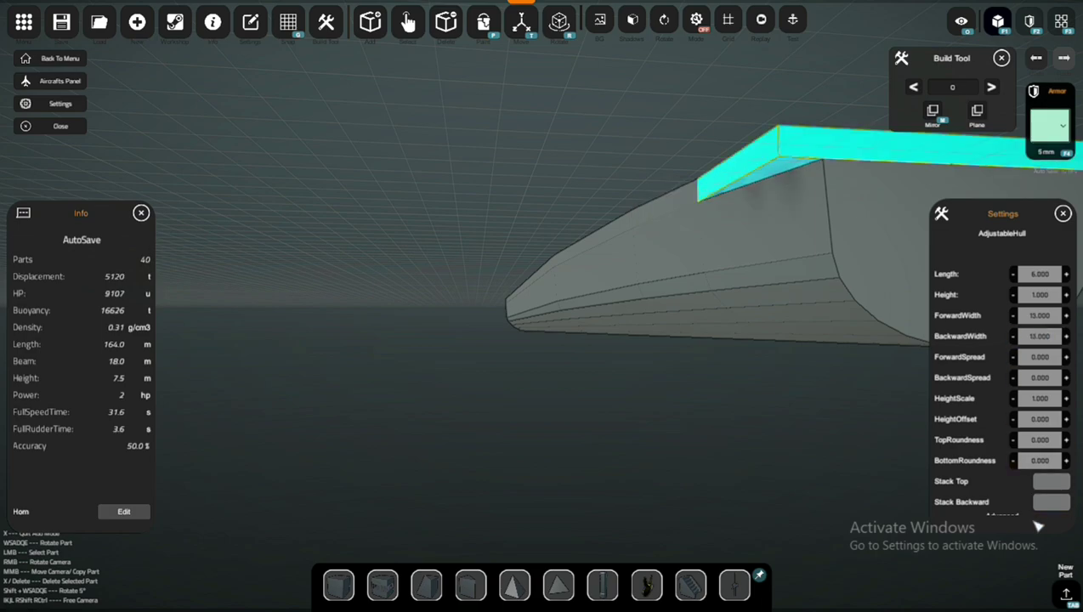
pyautogui.click(1016, 335)
pyautogui.click(1016, 335)
pyautogui.press('x')
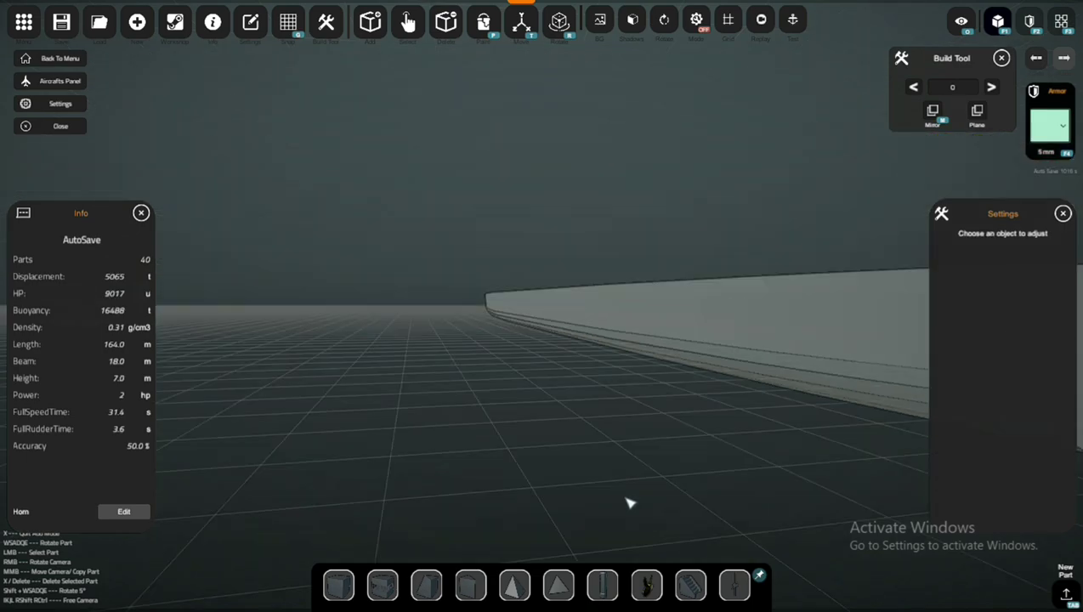
# Stack a new block on top of the 50 m deck block and set its height to 3.
pyautogui.moveTo(580, 482); pyautogui.dragTo(484, 527, button='right')
pyautogui.click(515, 346)
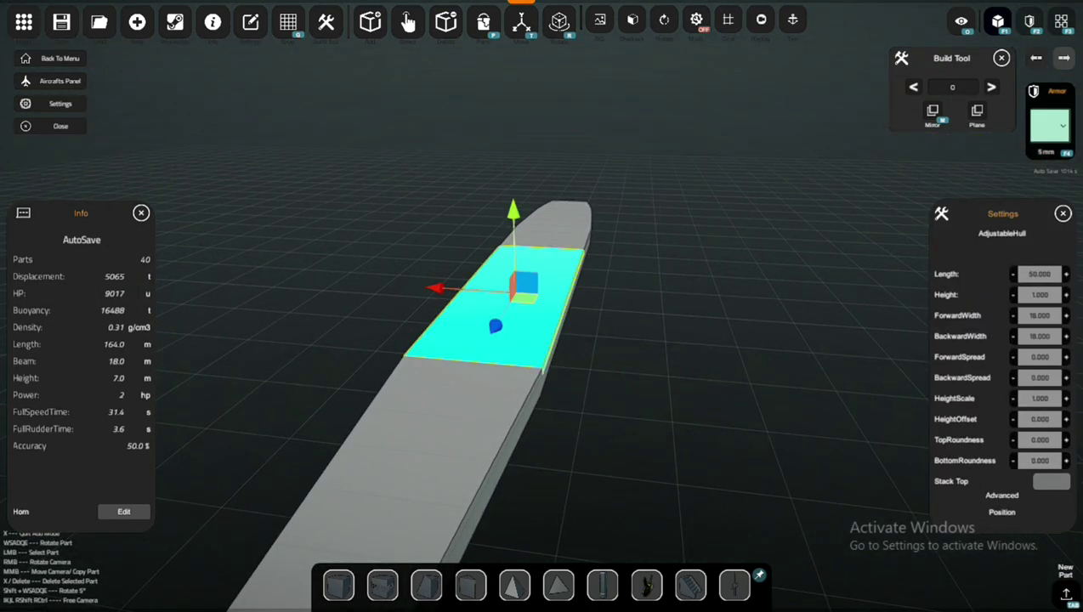
pyautogui.click(1058, 482)
pyautogui.moveTo(776, 454); pyautogui.dragTo(743, 420, button='right')
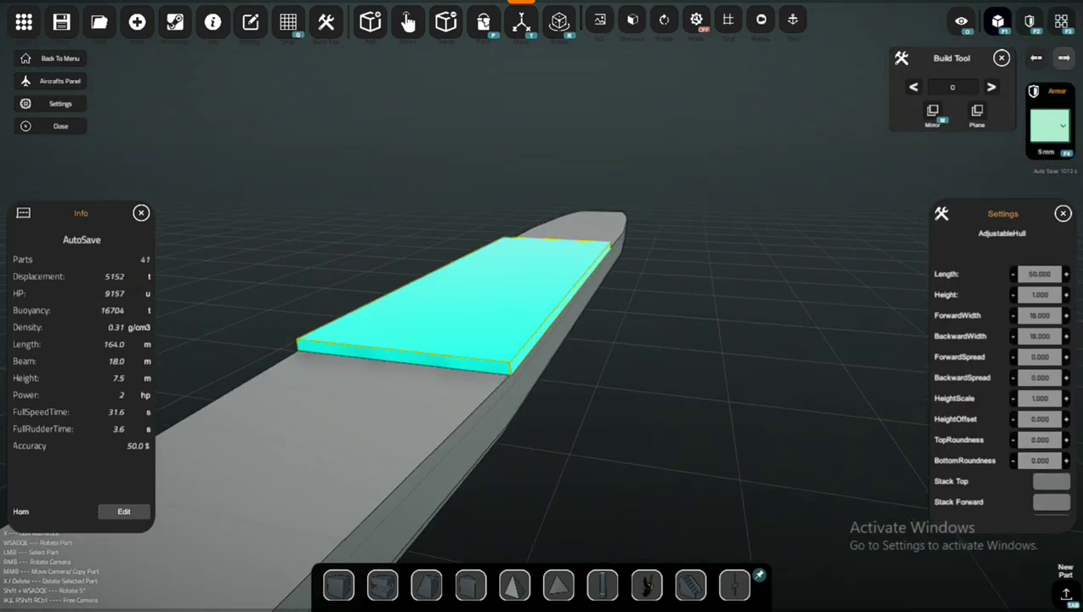
pyautogui.click(1068, 296)
pyautogui.click(1068, 296)
pyautogui.moveTo(564, 374); pyautogui.dragTo(540, 349, button='right')
pyautogui.click(504, 193)
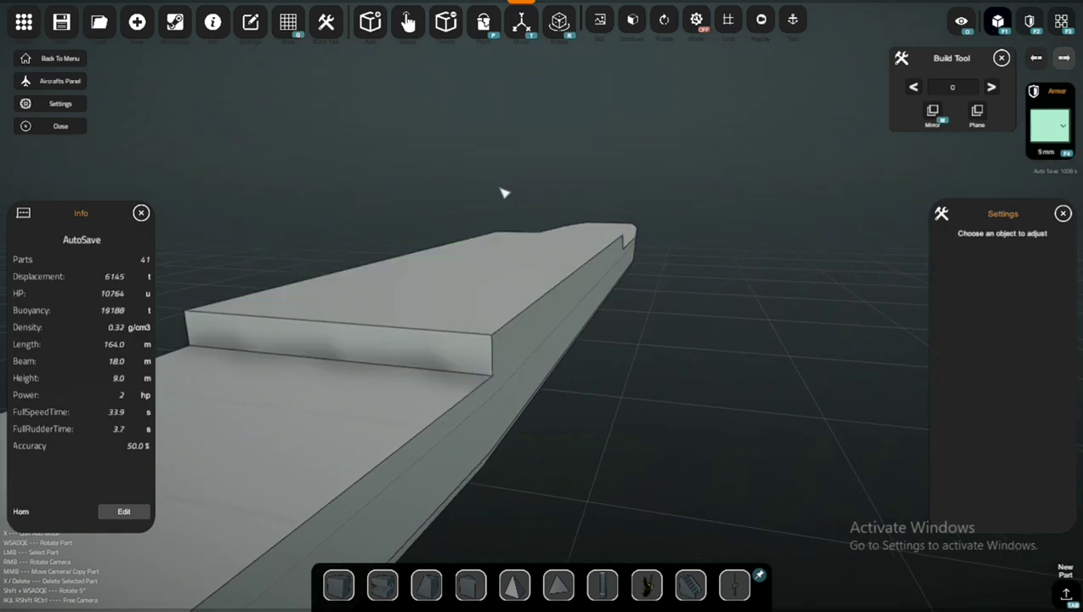
# Raise the new 3 m high block to sit on the deck and set its ForwardSpread and BackwardSpread to 1.
pyautogui.click(501, 259)
pyautogui.moveTo(498, 190); pyautogui.dragTo(499, 179)
pyautogui.click(1069, 380)
pyautogui.click(1067, 360)
pyautogui.moveTo(664, 354); pyautogui.dragTo(704, 321, button='right')
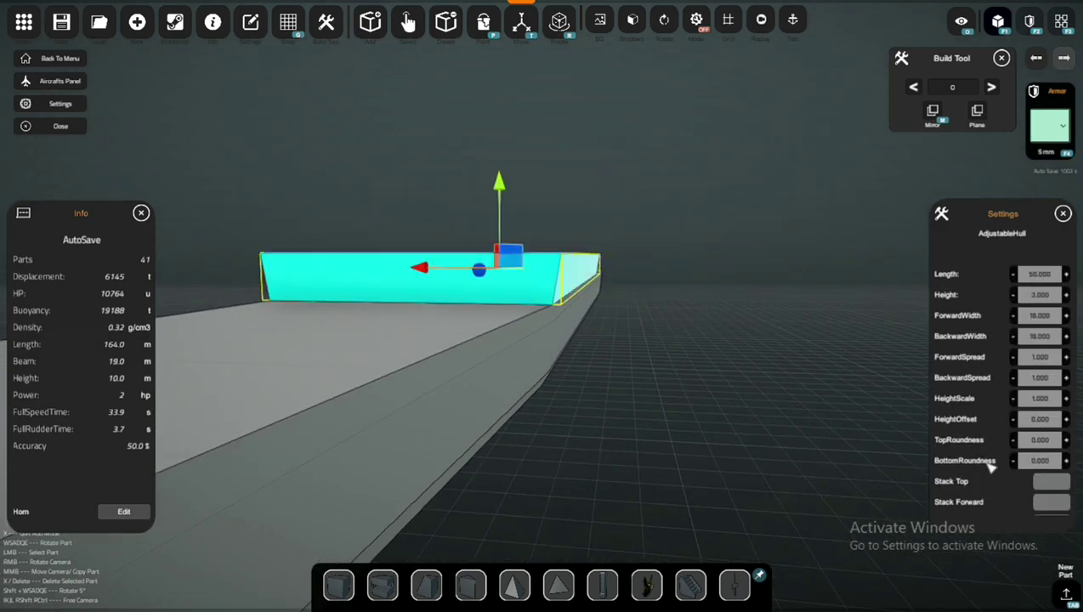
# Stack a second block on top with ForwardWidth and BackwardWidth 20 and both spreads 1.
pyautogui.click(1055, 487)
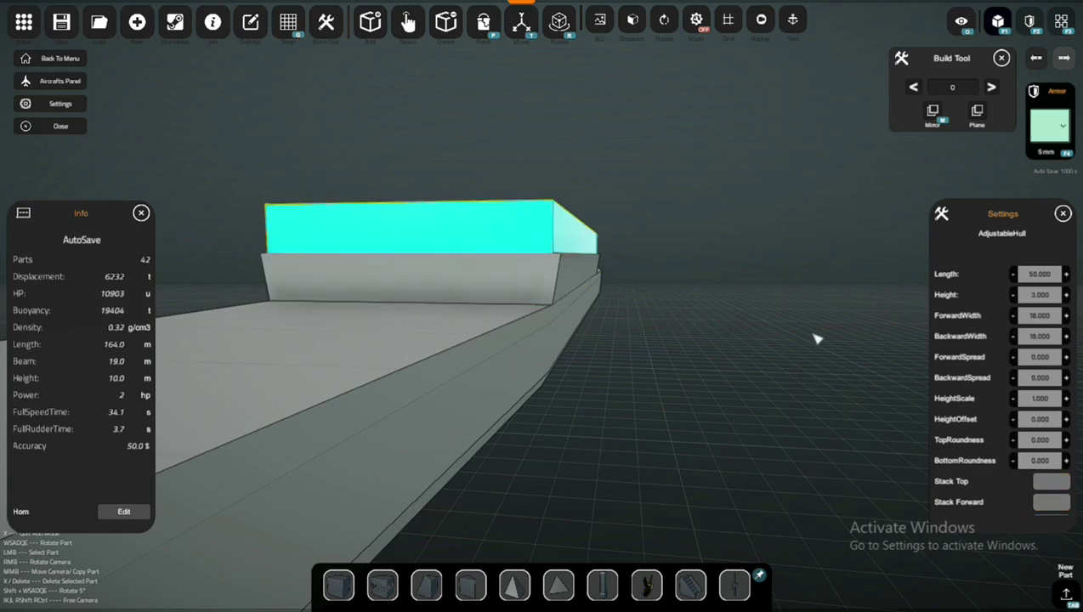
pyautogui.moveTo(824, 347); pyautogui.dragTo(828, 364, button='right')
pyautogui.click(1068, 335)
pyautogui.click(1068, 315)
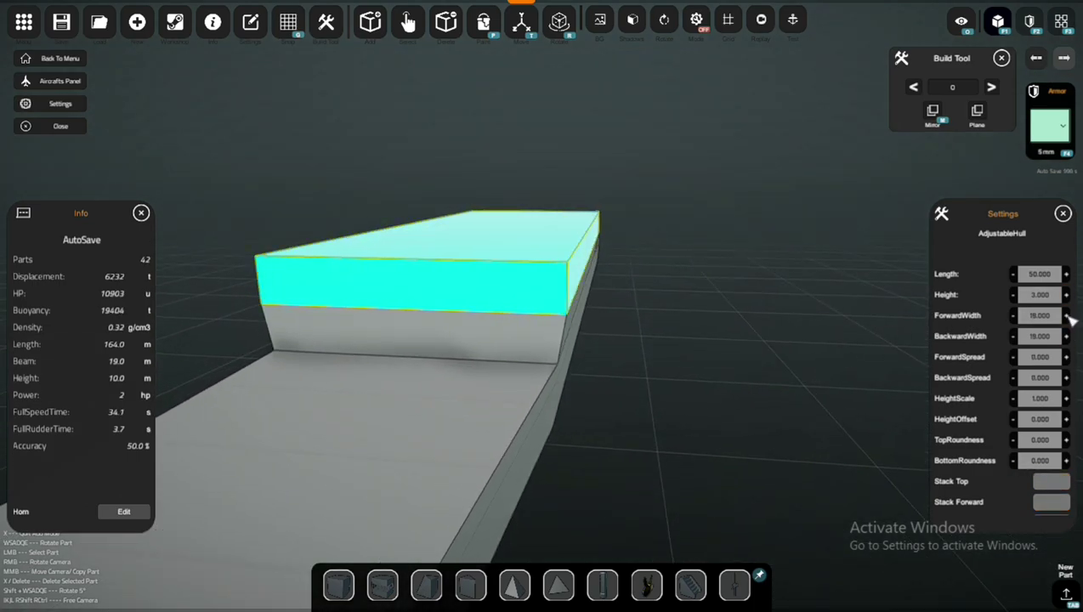
pyautogui.click(1070, 379)
pyautogui.click(1068, 359)
pyautogui.moveTo(757, 299); pyautogui.dragTo(791, 320, button='right')
pyautogui.click(1067, 337)
pyautogui.click(1069, 317)
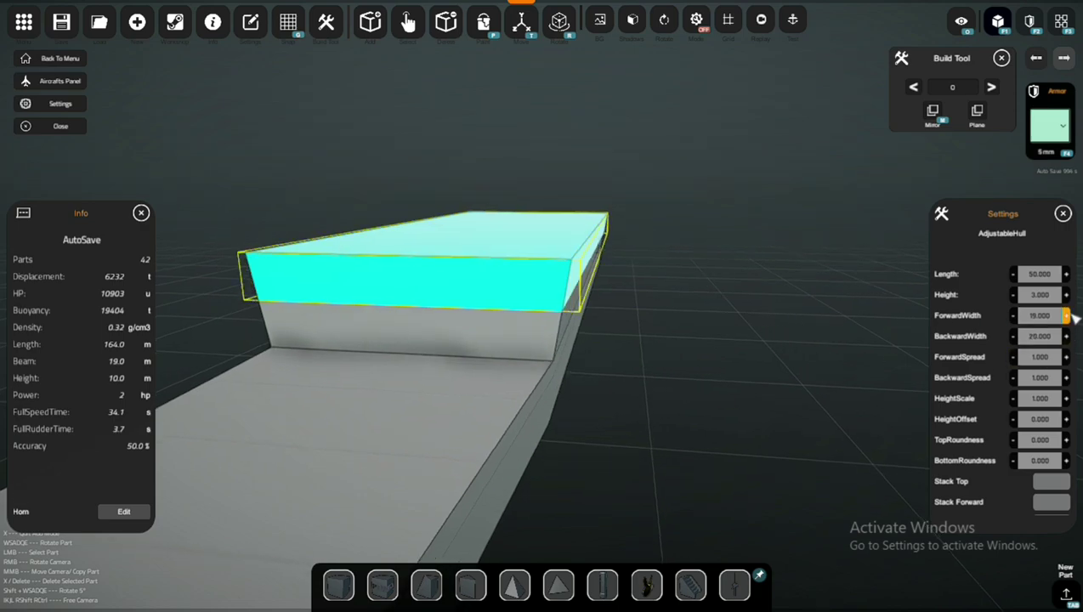
# Set ForwardSpread and BackwardSpread of the lower 3 m high block to 2 and deselect it.
pyautogui.click(549, 340)
pyautogui.click(1069, 379)
pyautogui.click(1069, 359)
pyautogui.click(766, 367)
pyautogui.moveTo(766, 367)
pyautogui.mouseDown(button='right')
pyautogui.moveTo(764, 325)
pyautogui.moveTo(779, 338)
pyautogui.moveTo(776, 359)
pyautogui.mouseUp(button='right')
# Stack a third block on the upper block and set its ForwardWidth and BackwardWidth to 21.
pyautogui.click(564, 287)
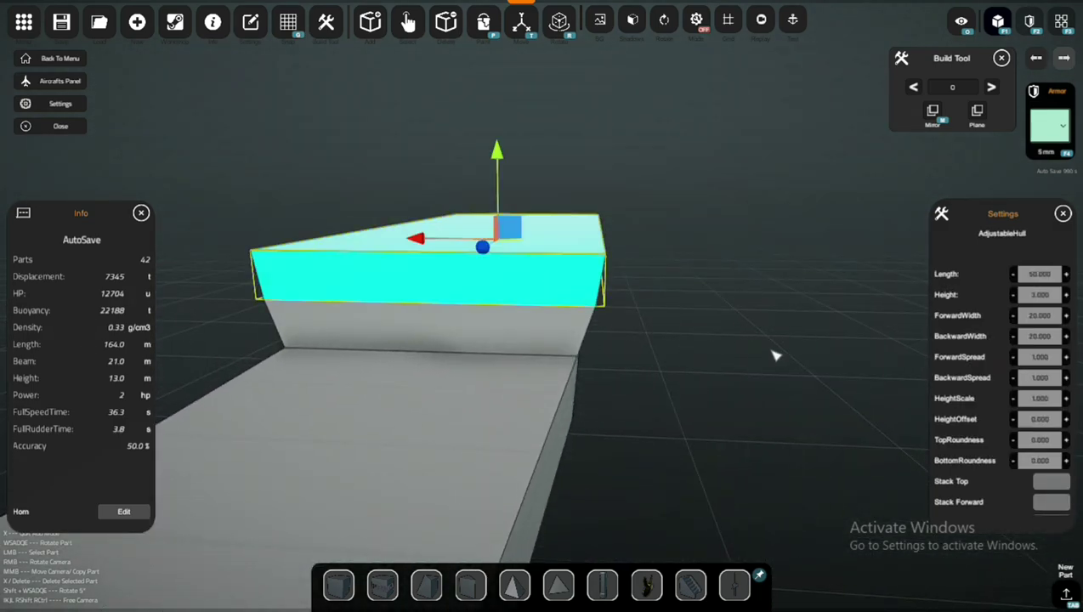
pyautogui.click(1058, 486)
pyautogui.moveTo(800, 280); pyautogui.dragTo(779, 297, button='right')
pyautogui.click(779, 298)
pyautogui.click(570, 242)
pyautogui.click(1069, 337)
pyautogui.click(1071, 320)
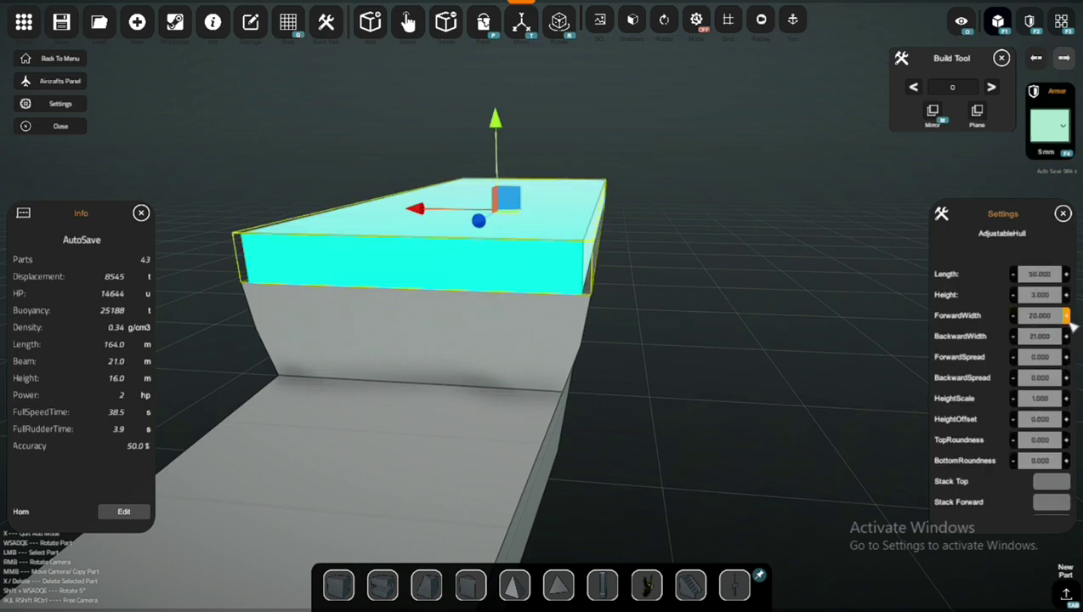
pyautogui.moveTo(808, 347); pyautogui.dragTo(755, 316, button='right')
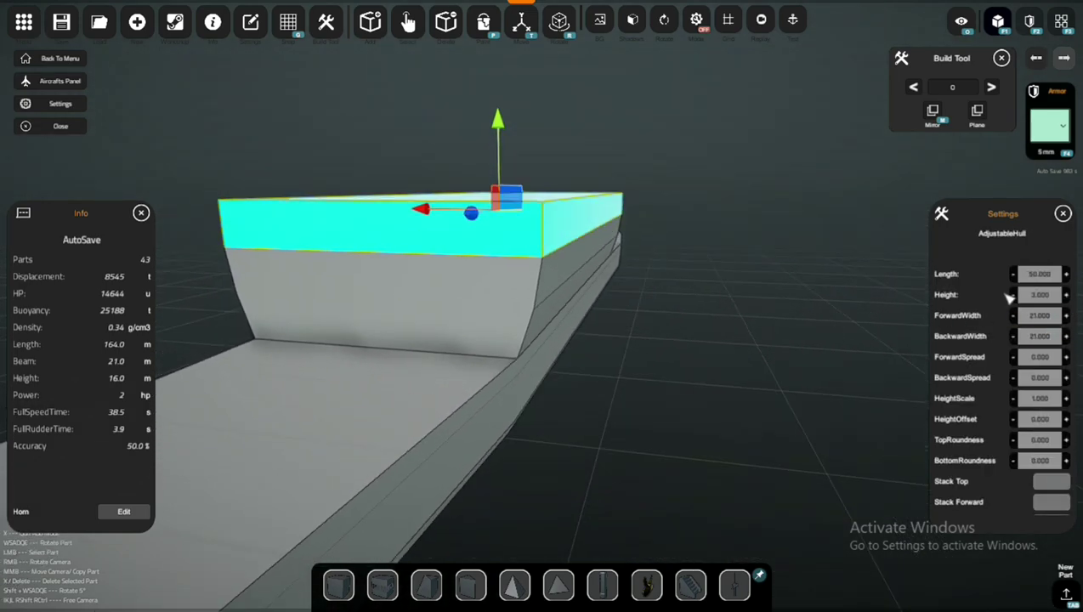
# Reduce the third block's height to 2, lower it onto the block beneath, and deselect it.
pyautogui.click(1012, 295)
pyautogui.moveTo(504, 125); pyautogui.dragTo(504, 135)
pyautogui.moveTo(500, 130); pyautogui.dragTo(500, 126)
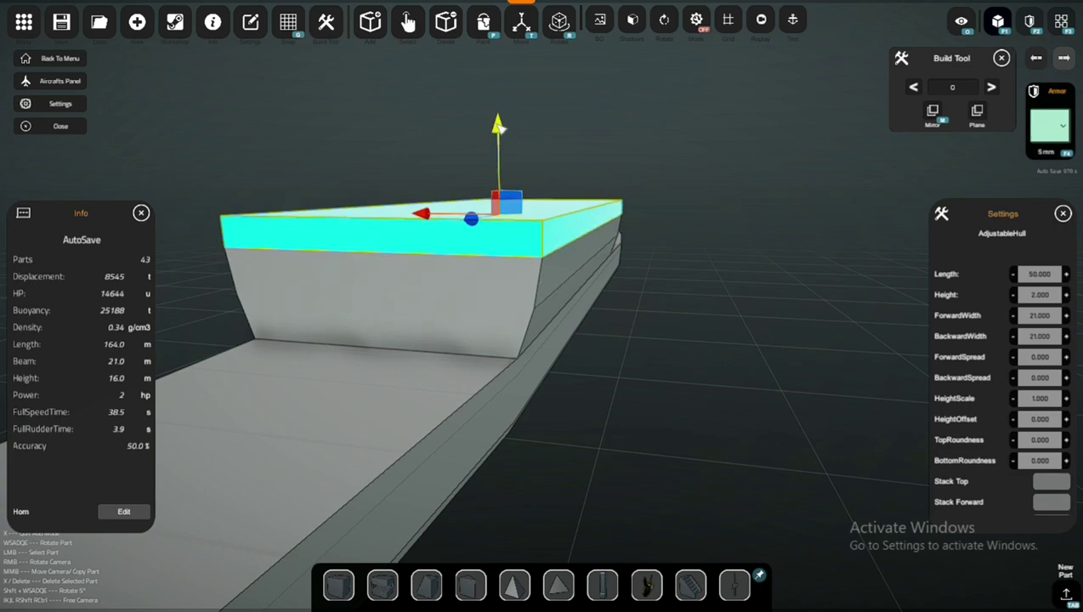
pyautogui.click(718, 397)
pyautogui.scroll(-5, 731, 383)
pyautogui.moveTo(752, 360); pyautogui.dragTo(800, 353, button='right')
pyautogui.moveTo(477, 416); pyautogui.dragTo(584, 330, button='right')
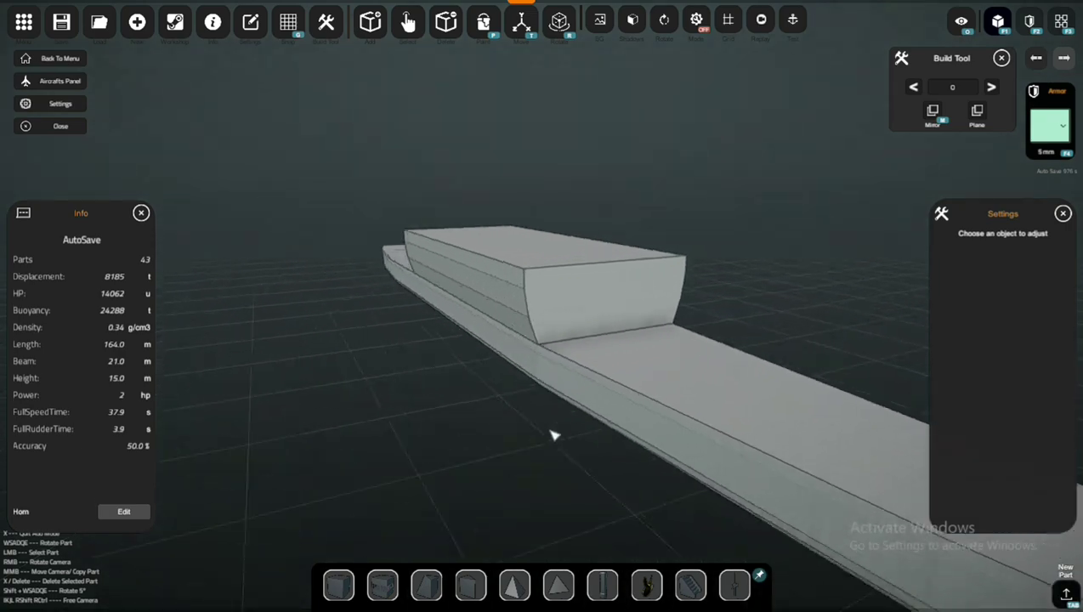
# Select the lowest 3 m high block and stack three segments forward from it with ForwardWidth 17, 16 and 15.
pyautogui.click(584, 330)
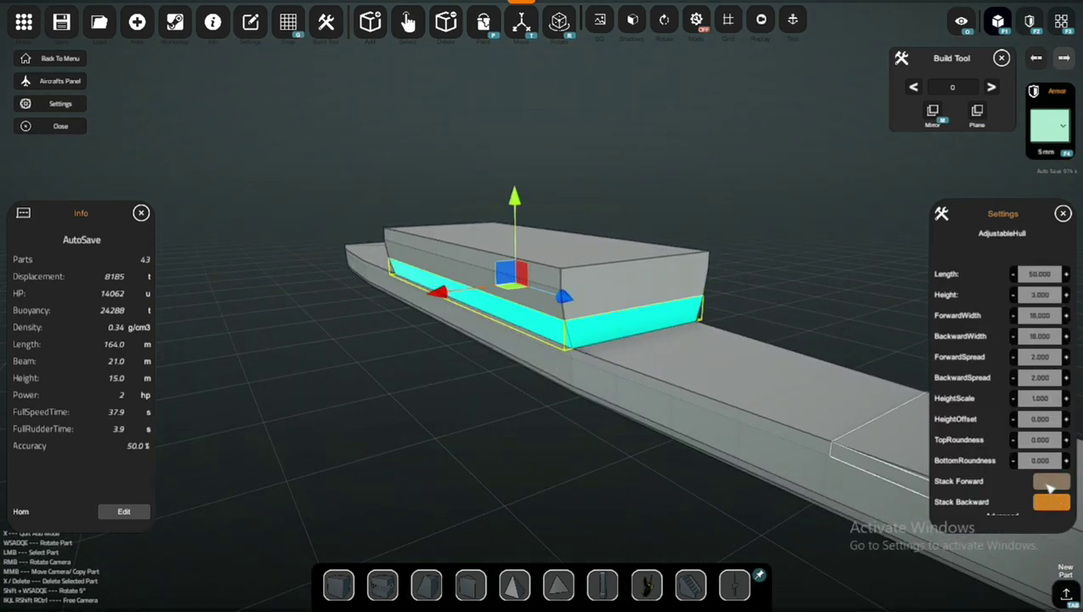
pyautogui.click(1050, 486)
pyautogui.moveTo(745, 452); pyautogui.dragTo(620, 342, button='right')
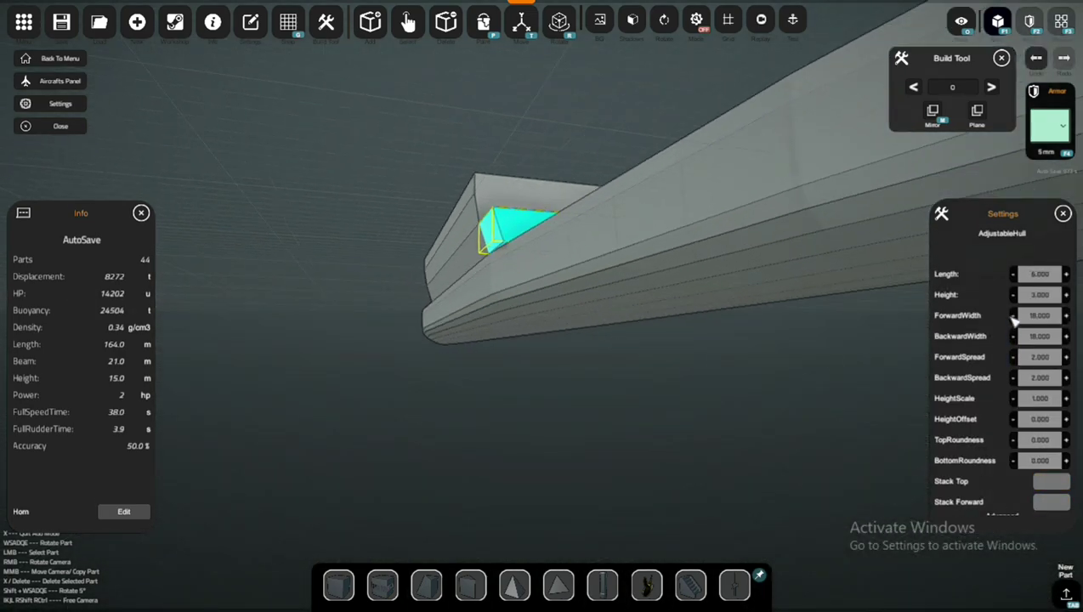
pyautogui.click(1063, 503)
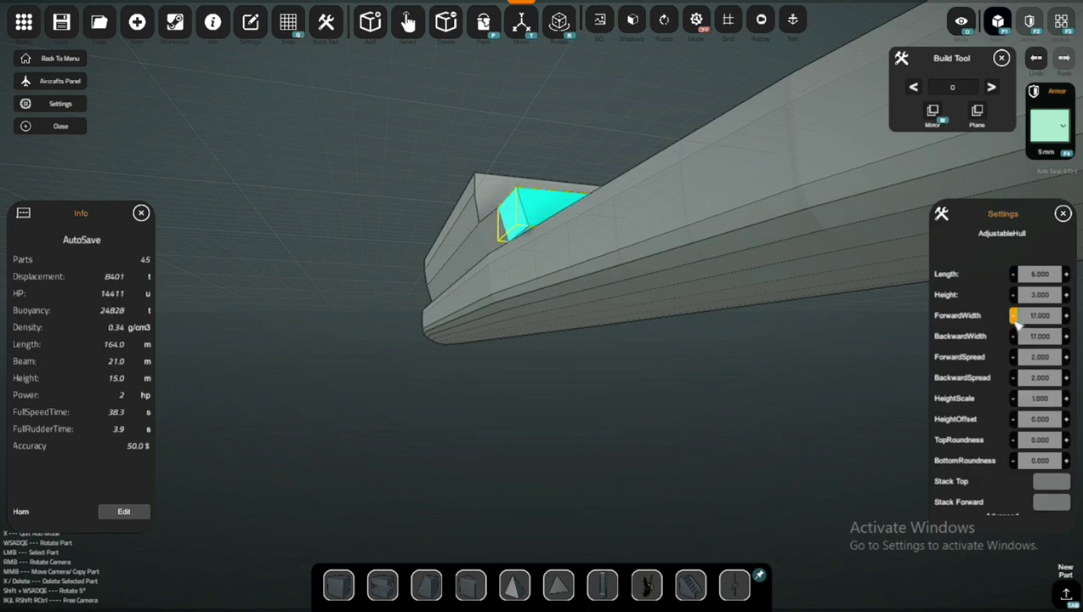
pyautogui.click(1052, 501)
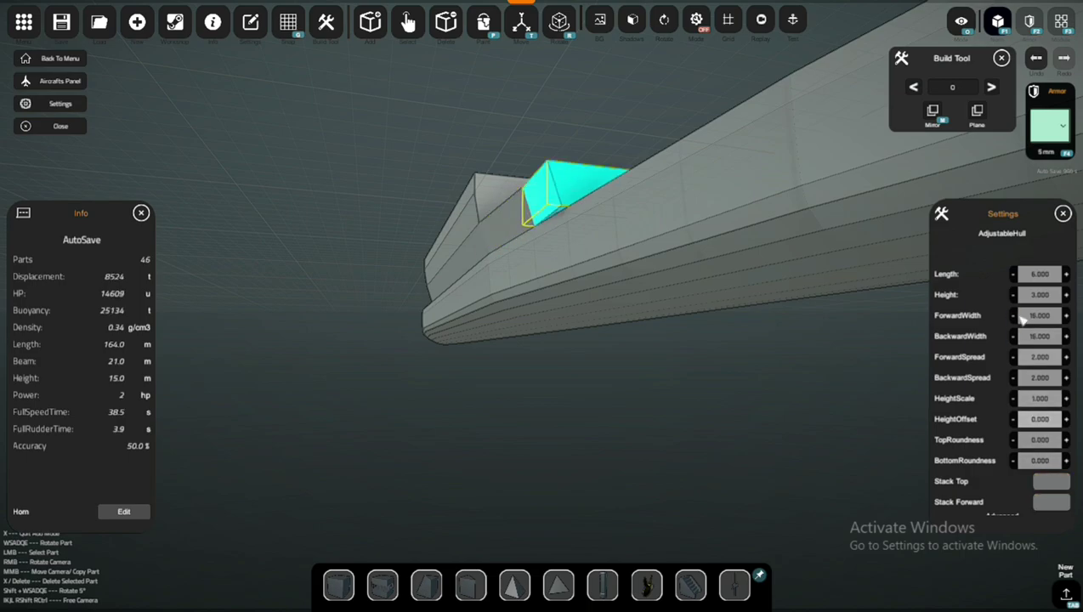
# Stack four more segments forward on this level, with ForwardWidth 14, 13, 12 and 11.
pyautogui.click(1052, 502)
pyautogui.click(1013, 315)
pyautogui.click(1052, 502)
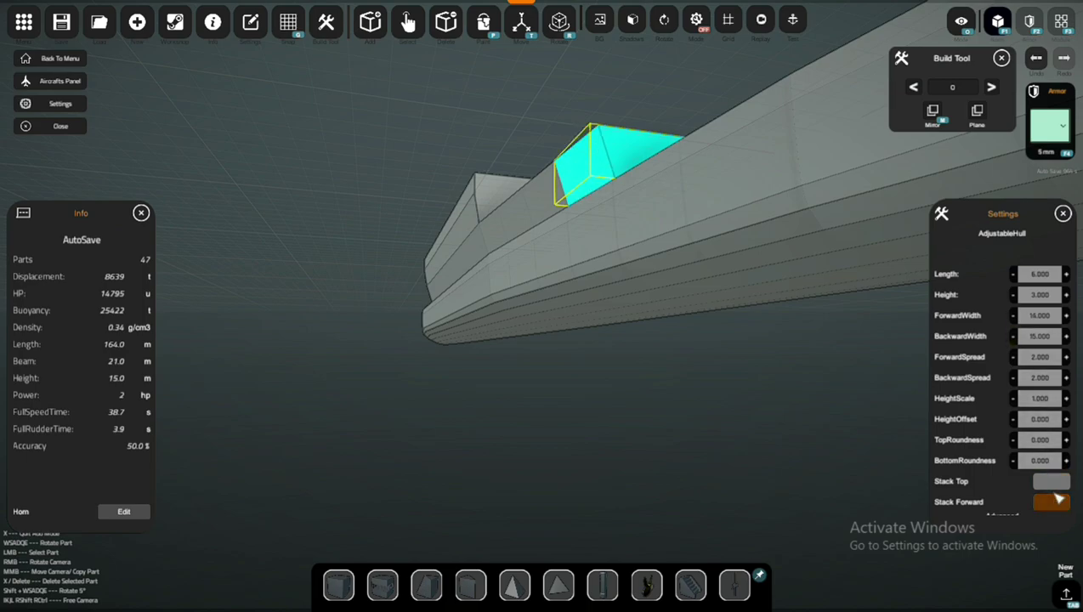
pyautogui.click(1016, 317)
pyautogui.moveTo(813, 282); pyautogui.dragTo(753, 332, button='right')
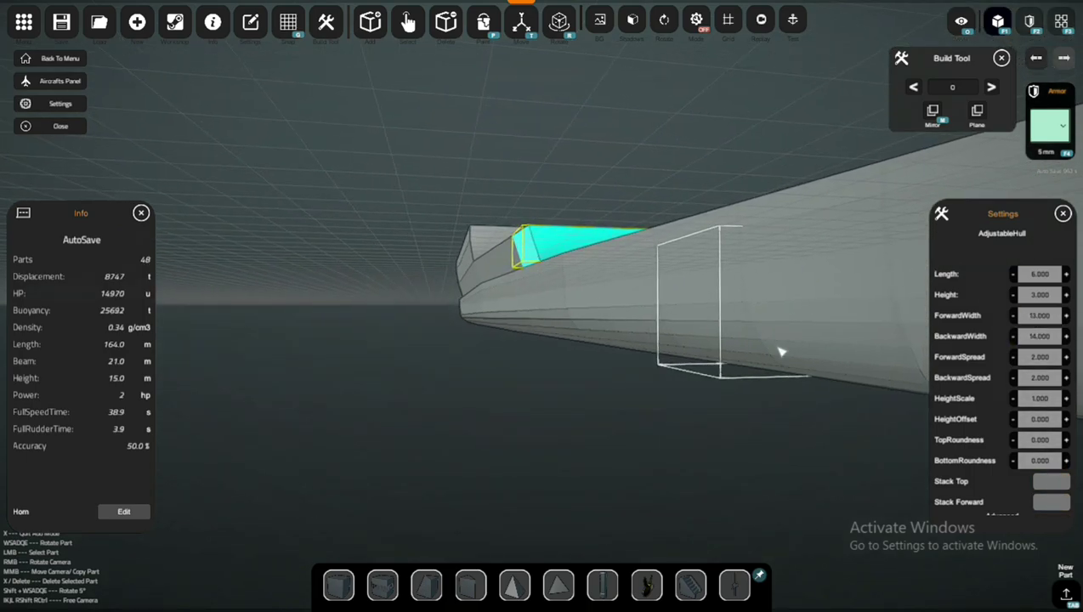
pyautogui.click(1050, 505)
pyautogui.click(1013, 316)
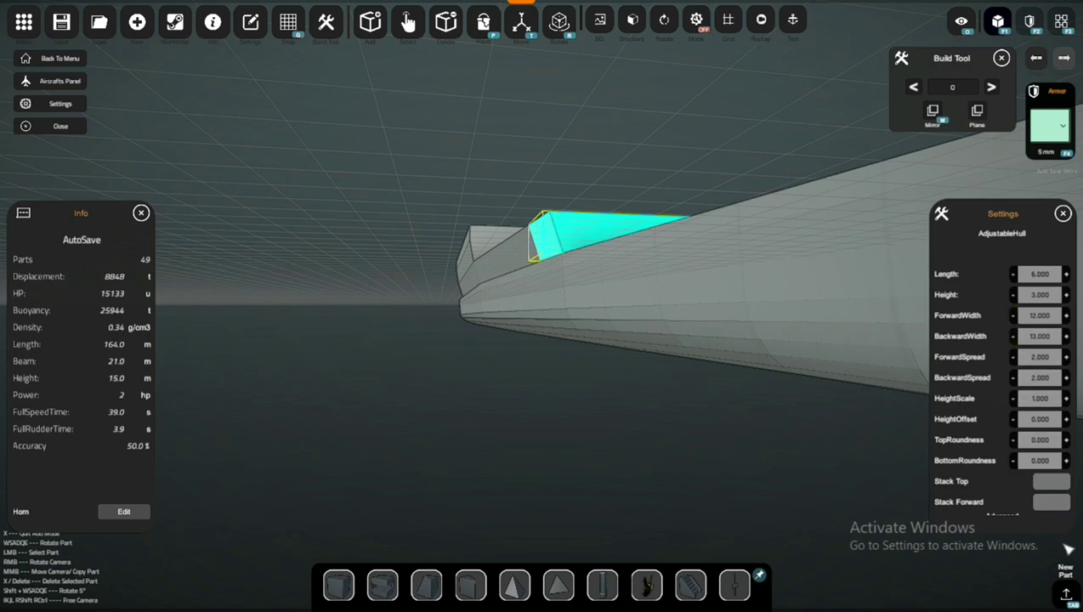
pyautogui.click(1055, 504)
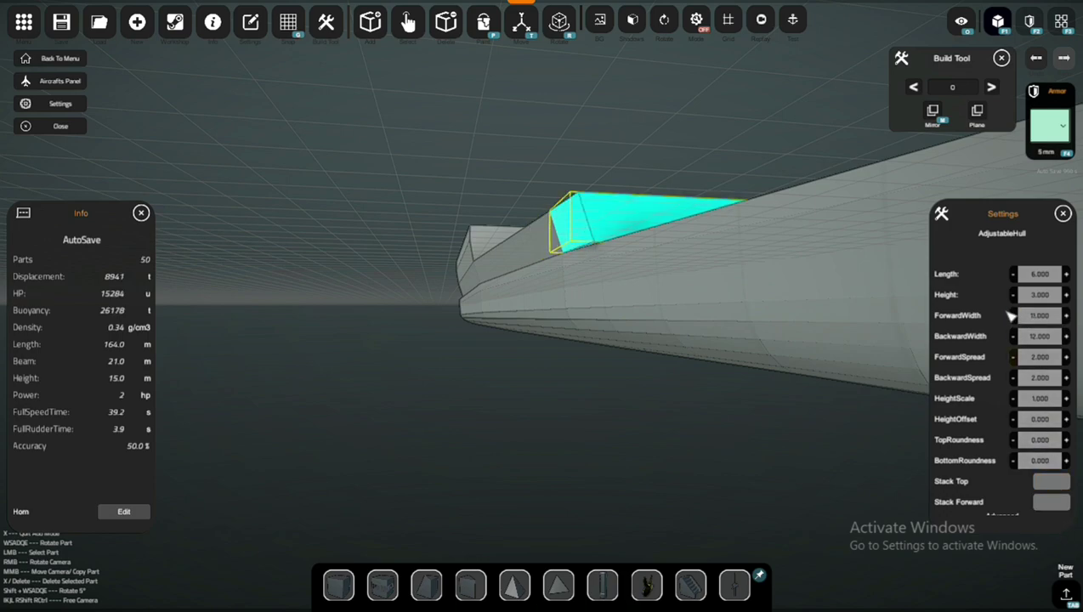
# Set the foremost segment's ForwardWidth to 10 and stack two more segments forward with ForwardWidth 8 and 6.
pyautogui.click(1014, 316)
pyautogui.scroll(-3, 740, 343)
pyautogui.moveTo(740, 344); pyautogui.dragTo(888, 440, button='right')
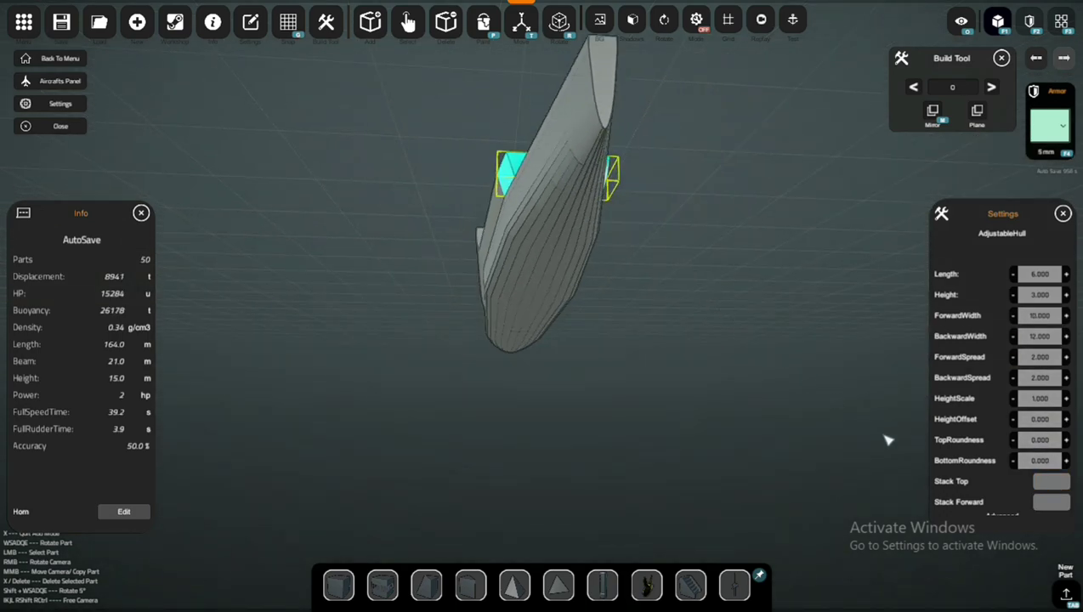
pyautogui.click(1063, 501)
pyautogui.click(1015, 316)
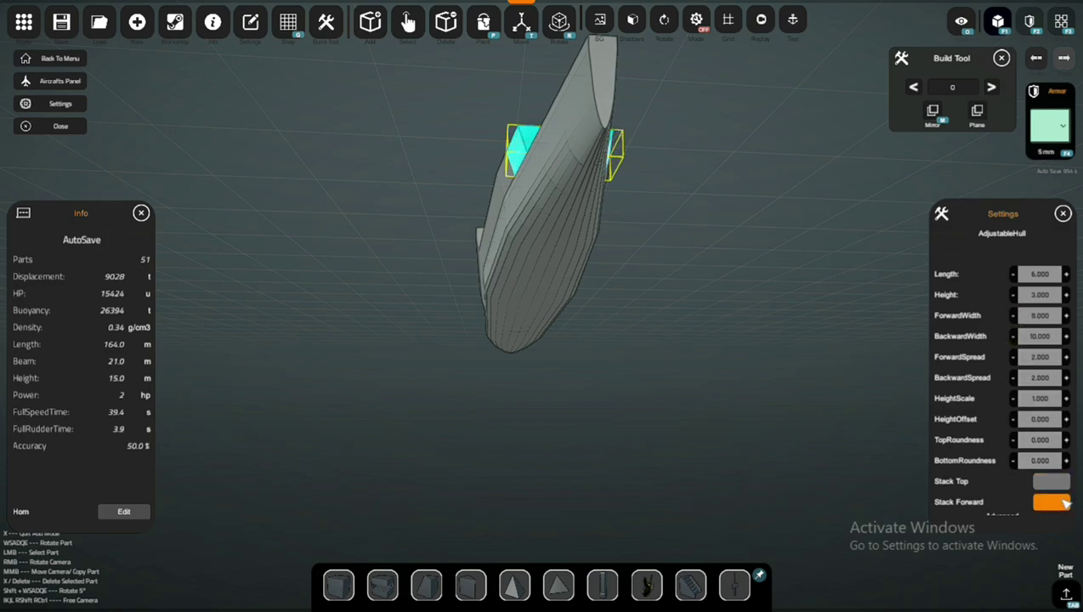
pyautogui.click(1063, 502)
pyautogui.click(1015, 316)
pyautogui.click(1015, 316)
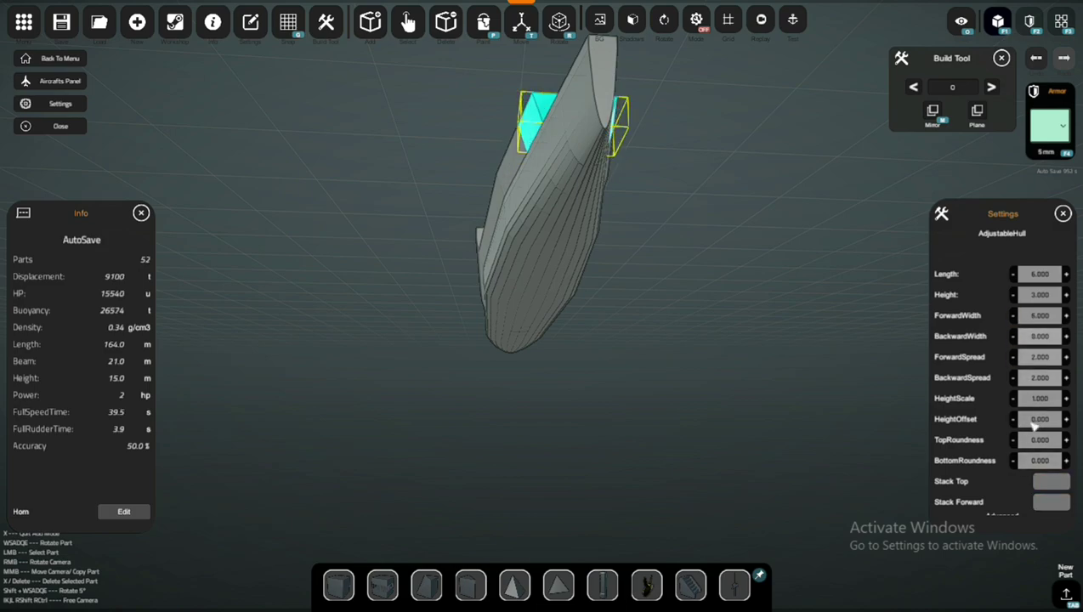
# Stack the last two bow segments of this level forward with ForwardWidth 4 and 2, and deselect.
pyautogui.click(1053, 506)
pyautogui.click(1016, 317)
pyautogui.click(1016, 317)
pyautogui.click(1065, 504)
pyautogui.moveTo(888, 270); pyautogui.dragTo(836, 332, button='right')
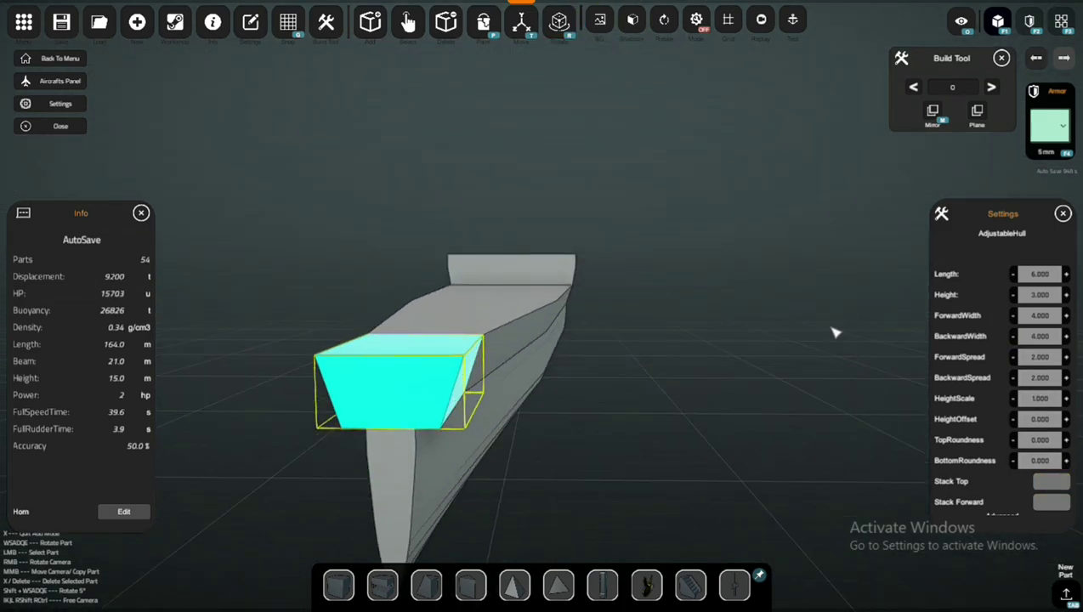
pyautogui.click(1015, 319)
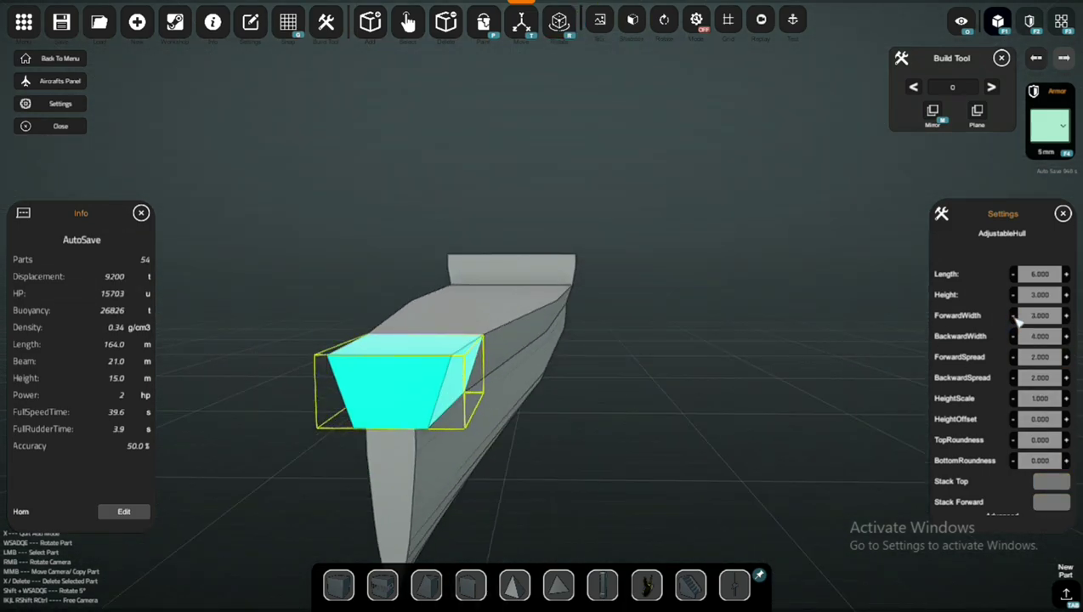
pyautogui.click(1015, 319)
pyautogui.click(753, 285)
# Select the middle-level 3 m high block and stack three segments forward from it with ForwardWidth 19, 18 and 17.
pyautogui.moveTo(753, 285); pyautogui.dragTo(684, 316, button='right')
pyautogui.click(526, 301)
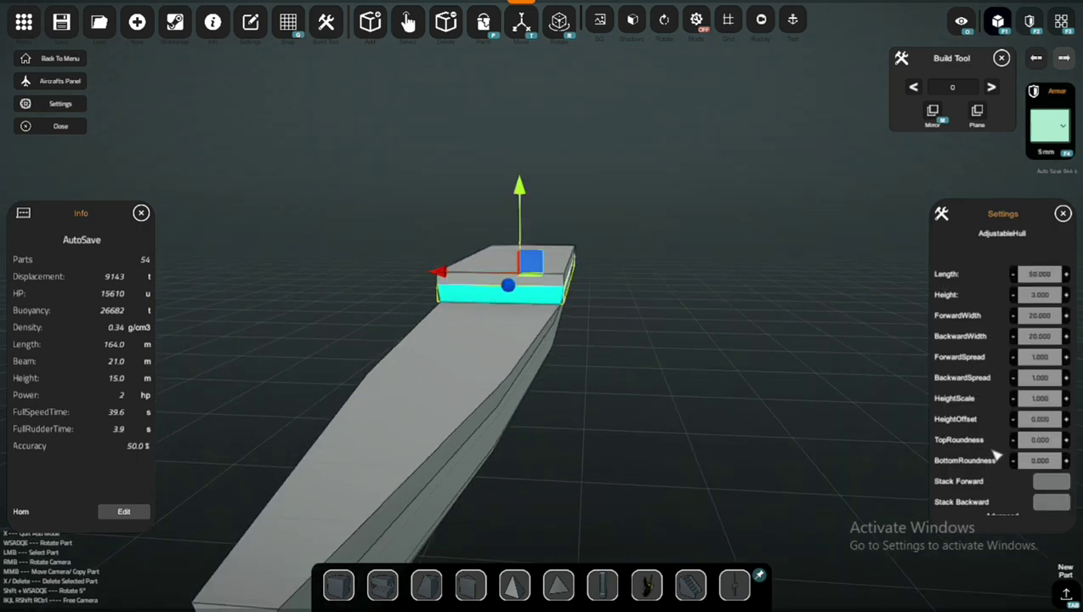
pyautogui.click(1051, 487)
pyautogui.scroll(3, 658, 227)
pyautogui.moveTo(659, 228); pyautogui.dragTo(587, 144, button='right')
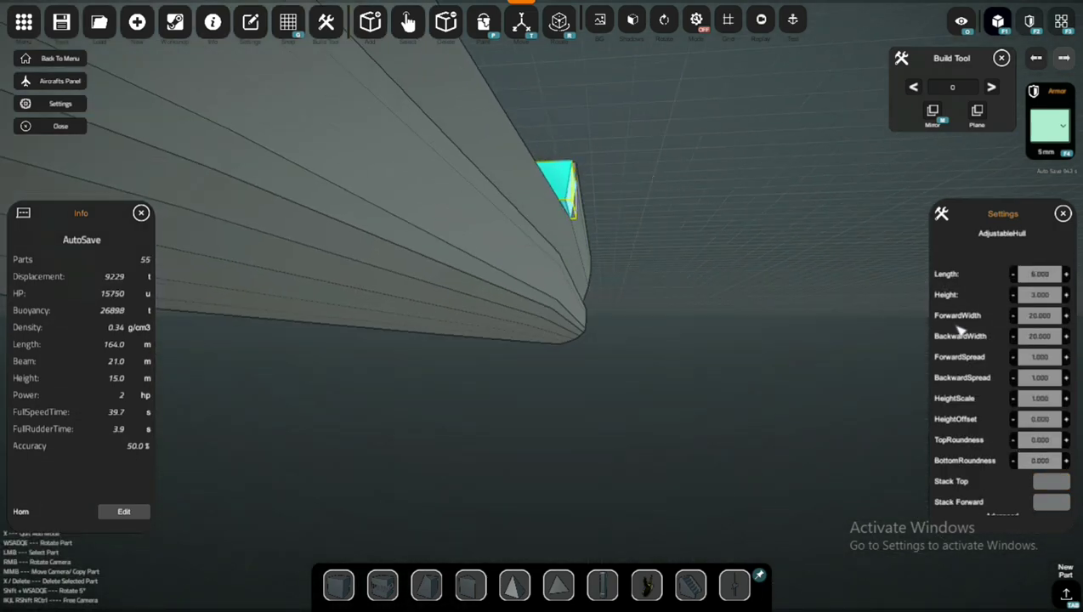
pyautogui.click(1070, 341)
pyautogui.click(1015, 317)
pyautogui.click(1051, 500)
pyautogui.click(1013, 337)
pyautogui.click(1065, 503)
pyautogui.click(1013, 337)
pyautogui.click(1014, 317)
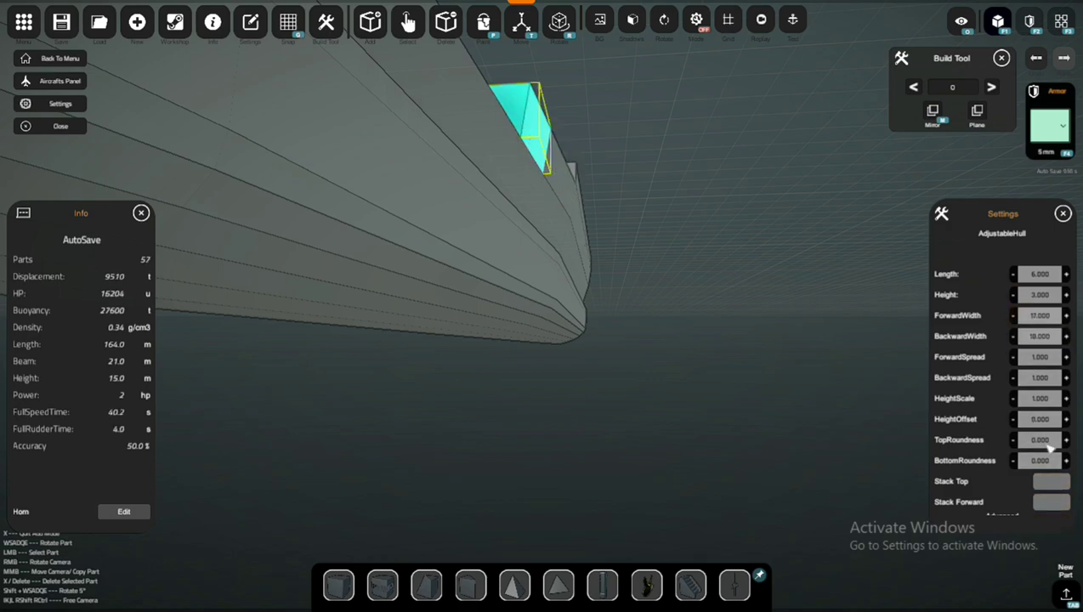
# Stack three more segments forward on the middle level, with ForwardWidth 16, 15 and 14.
pyautogui.click(1066, 506)
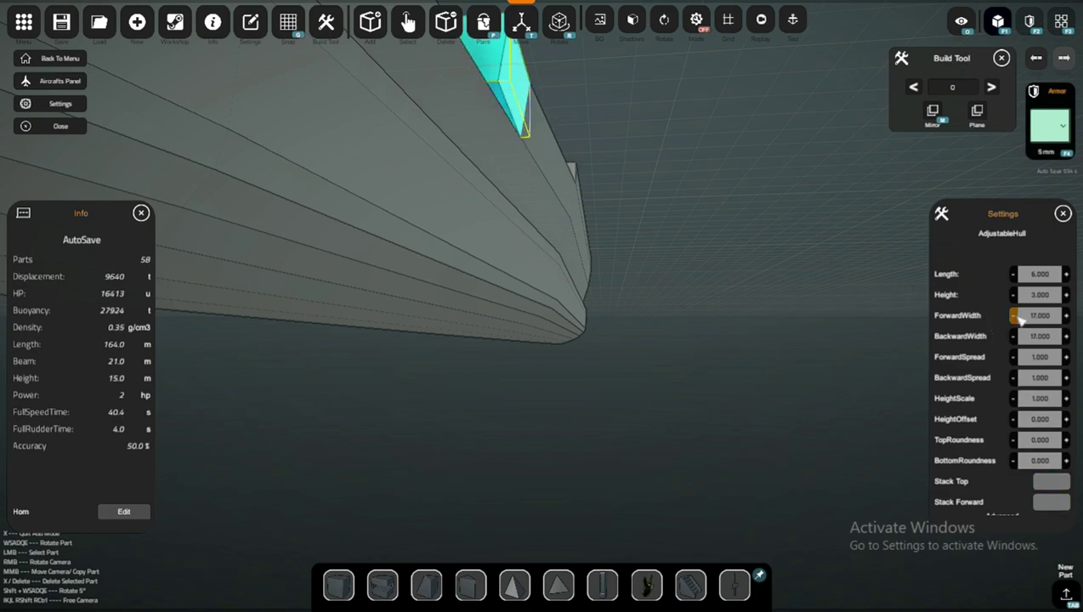
pyautogui.click(1018, 319)
pyautogui.scroll(-3, 690, 257)
pyautogui.moveTo(690, 257); pyautogui.dragTo(791, 268, button='right')
pyautogui.click(1062, 504)
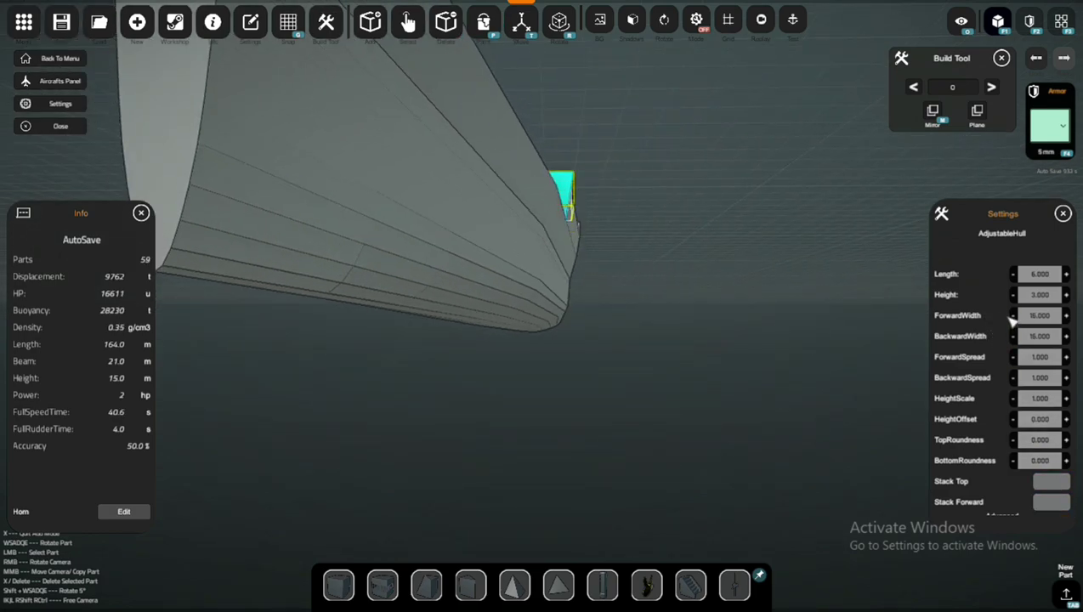
pyautogui.click(1053, 503)
pyautogui.click(1016, 317)
# Continue the middle level forward with two segments of ForwardWidth 12 and 10.
pyautogui.click(1062, 503)
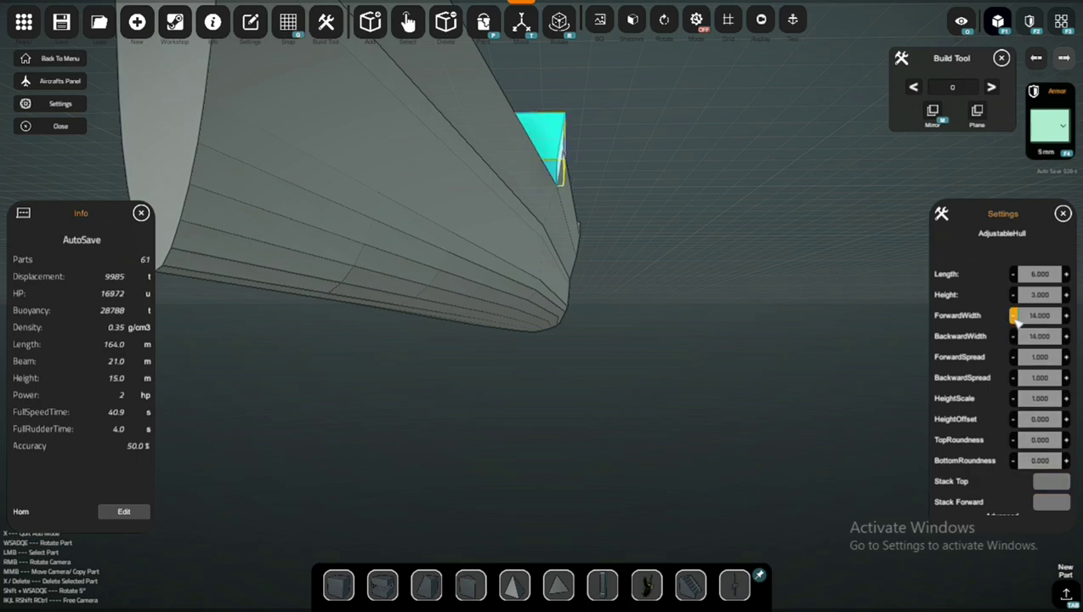
pyautogui.click(1016, 319)
pyautogui.click(1016, 319)
pyautogui.click(1057, 503)
pyautogui.click(1016, 319)
pyautogui.click(1016, 319)
# Finish the middle level's bow with three forward segments of ForwardWidth 8, 6 and 4, and deselect.
pyautogui.click(1059, 503)
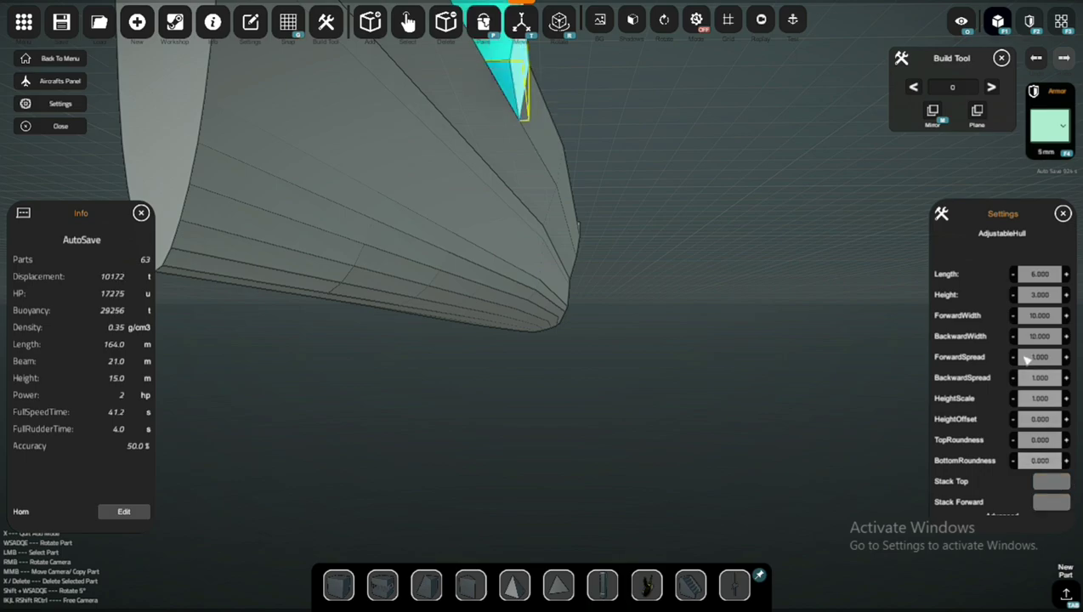
pyautogui.click(1016, 319)
pyautogui.click(1016, 319)
pyautogui.click(1053, 501)
pyautogui.scroll(-3, 842, 313)
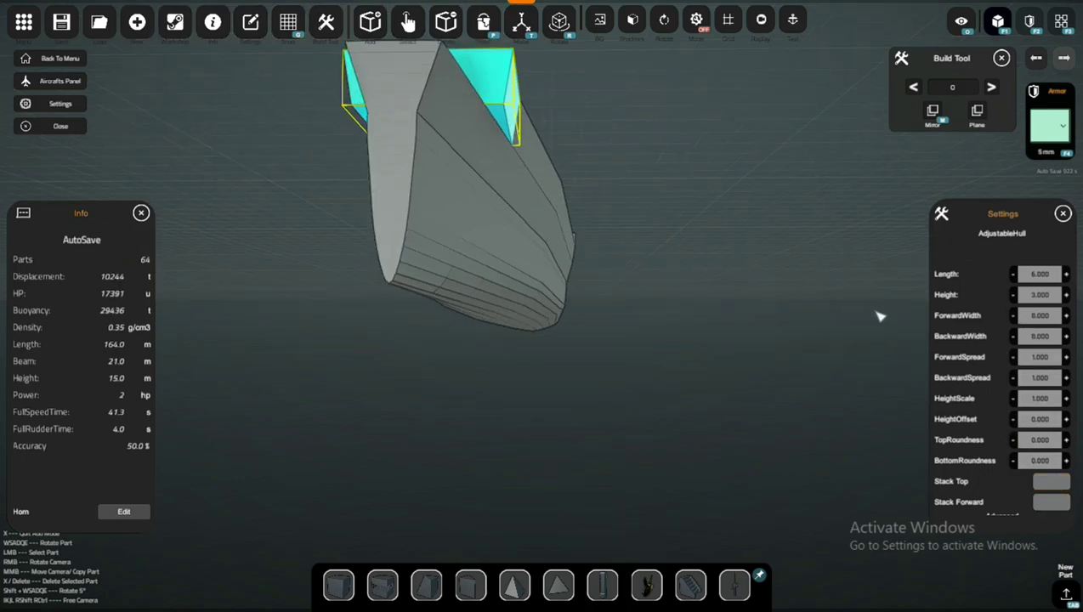
pyautogui.click(1017, 319)
pyautogui.click(1017, 319)
pyautogui.click(1050, 503)
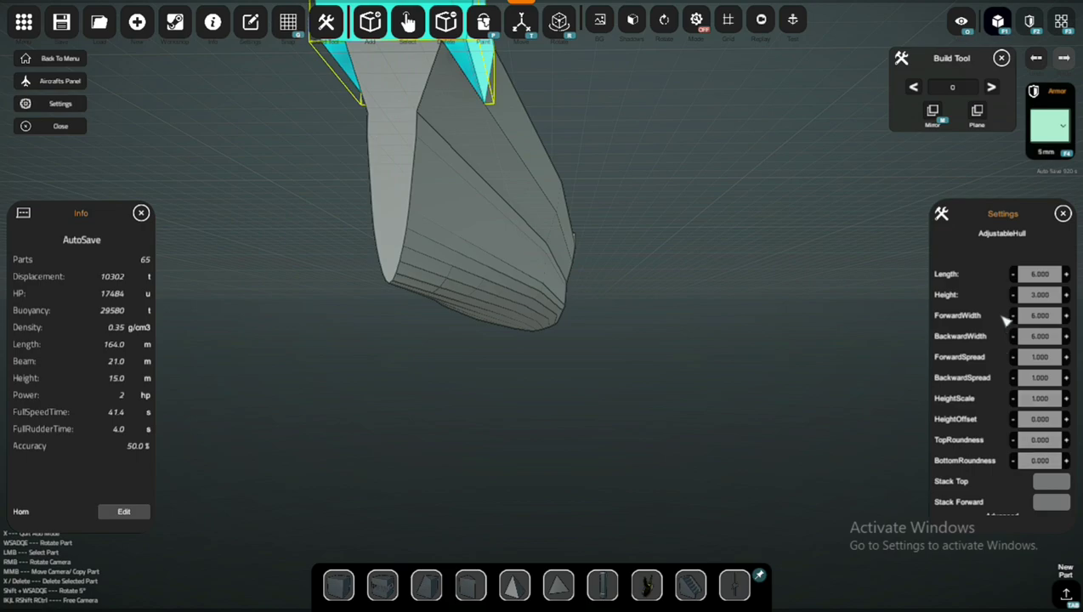
pyautogui.click(1016, 317)
pyautogui.click(1016, 317)
pyautogui.click(818, 239)
# Select the 2 m high top block and stack three segments forward from it with ForwardWidth 20, 19 and 18.
pyautogui.moveTo(818, 240); pyautogui.dragTo(714, 349, button='right')
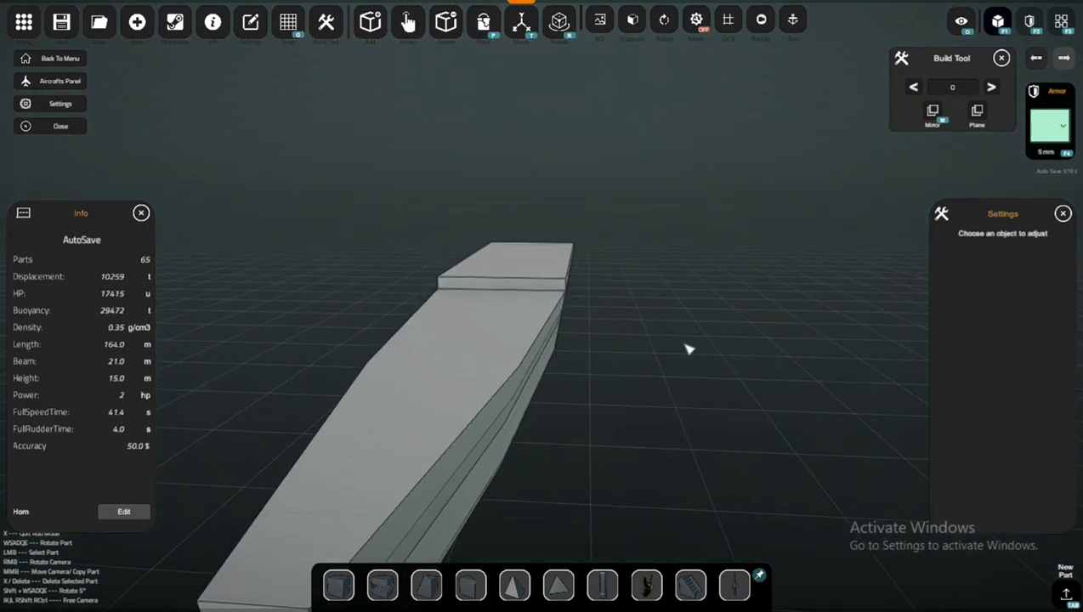
pyautogui.click(555, 292)
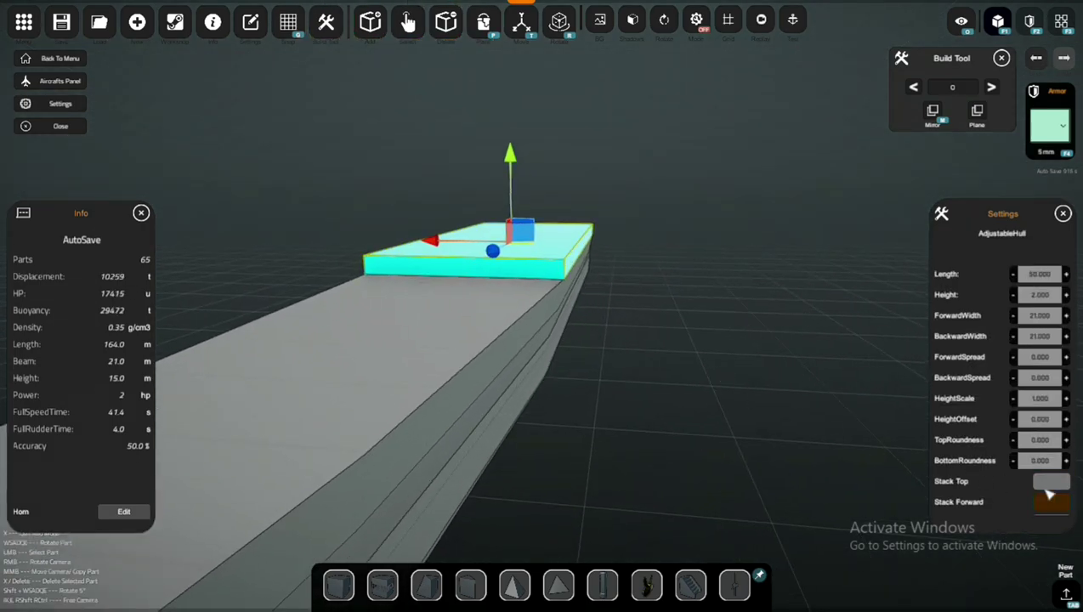
pyautogui.click(1059, 503)
pyautogui.moveTo(649, 312); pyautogui.dragTo(675, 251, button='right')
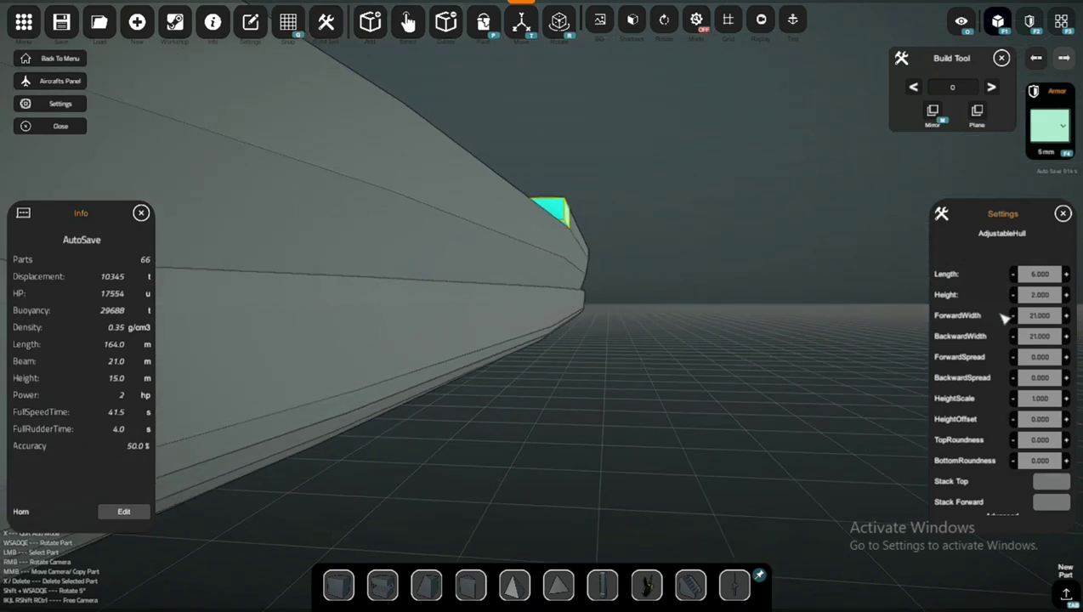
pyautogui.click(1054, 502)
pyautogui.click(1014, 316)
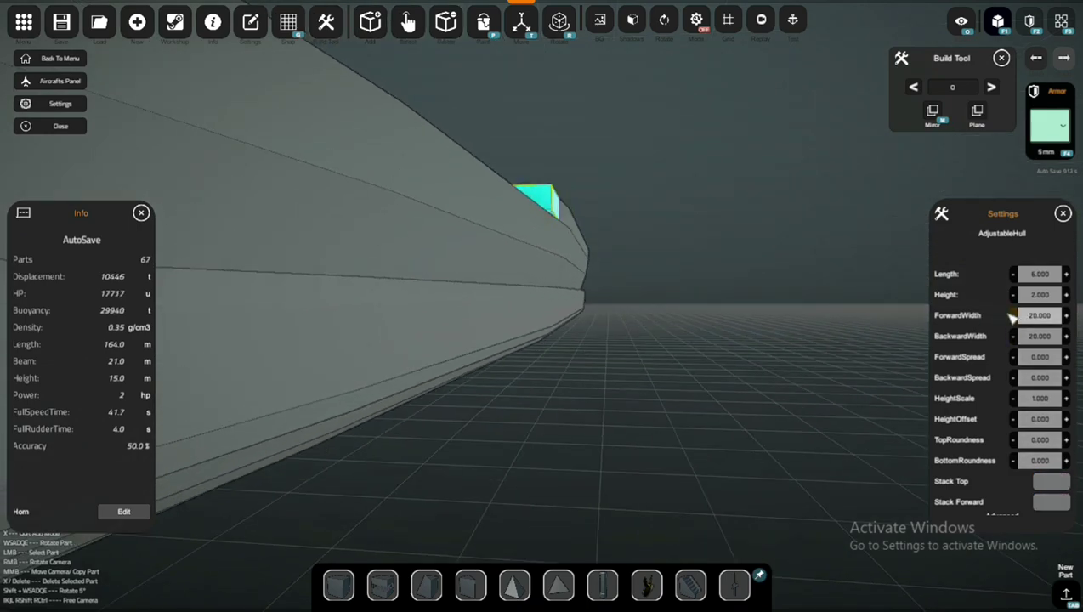
pyautogui.click(1053, 501)
pyautogui.click(1015, 315)
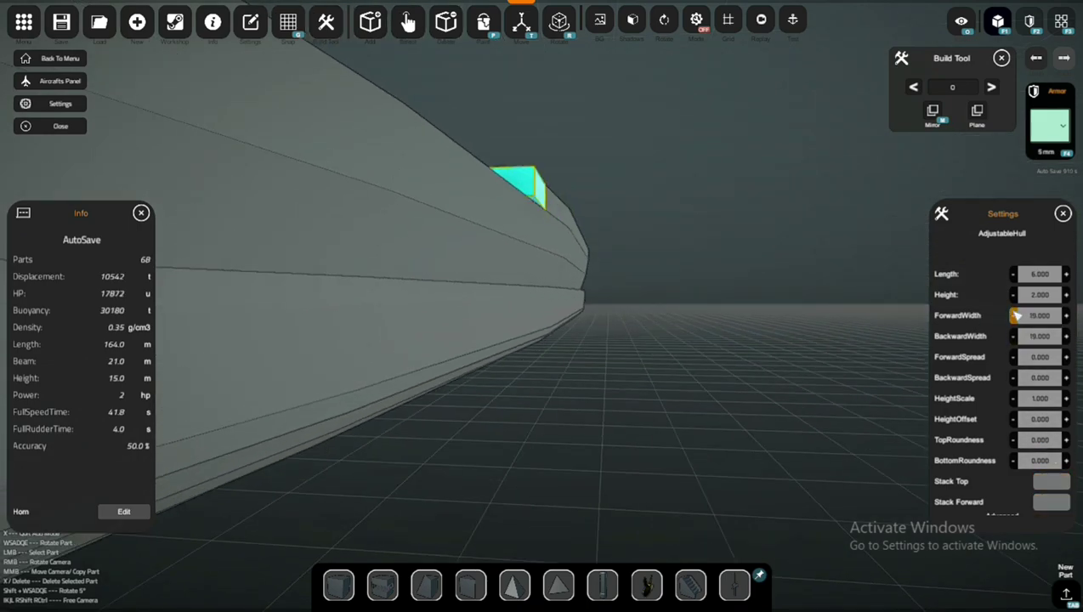
# Stack three more segments forward on the top level, with ForwardWidth 17, 16 and 15.
pyautogui.click(1053, 501)
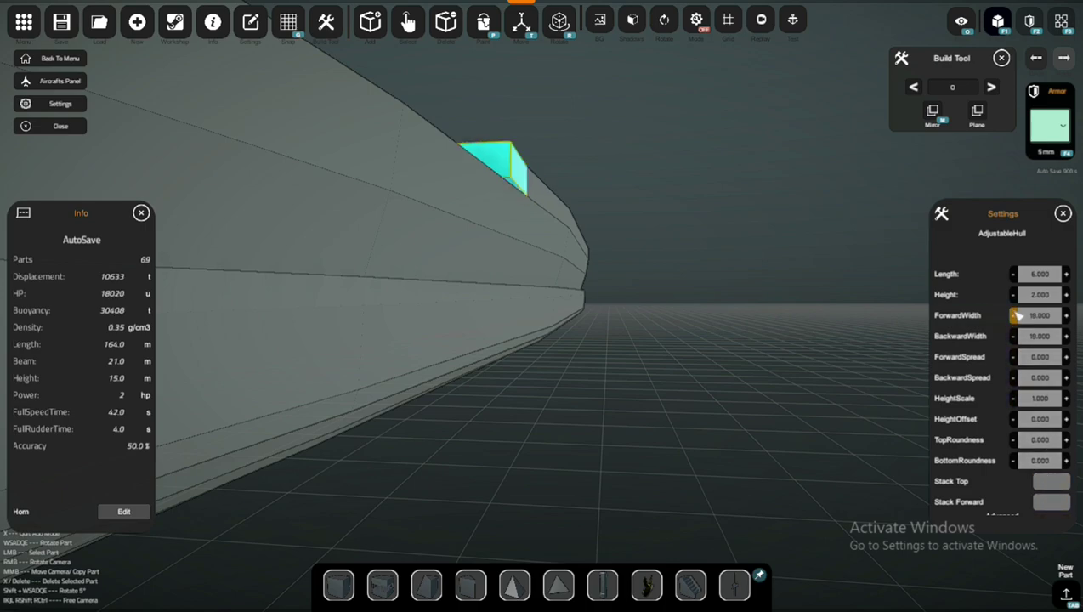
pyautogui.click(1054, 500)
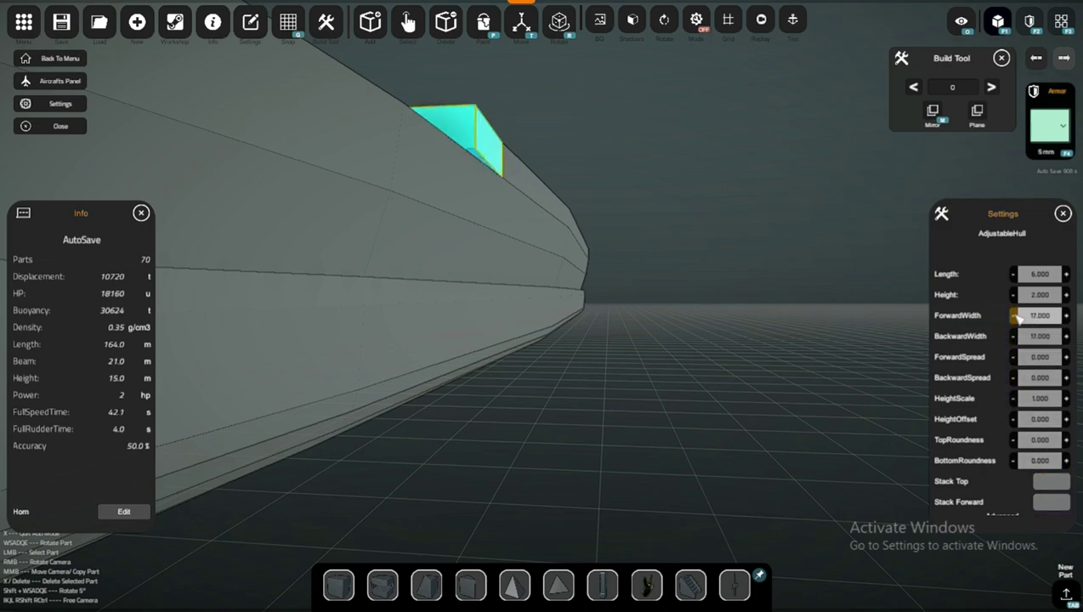
pyautogui.click(1014, 314)
pyautogui.click(1053, 502)
pyautogui.click(1014, 316)
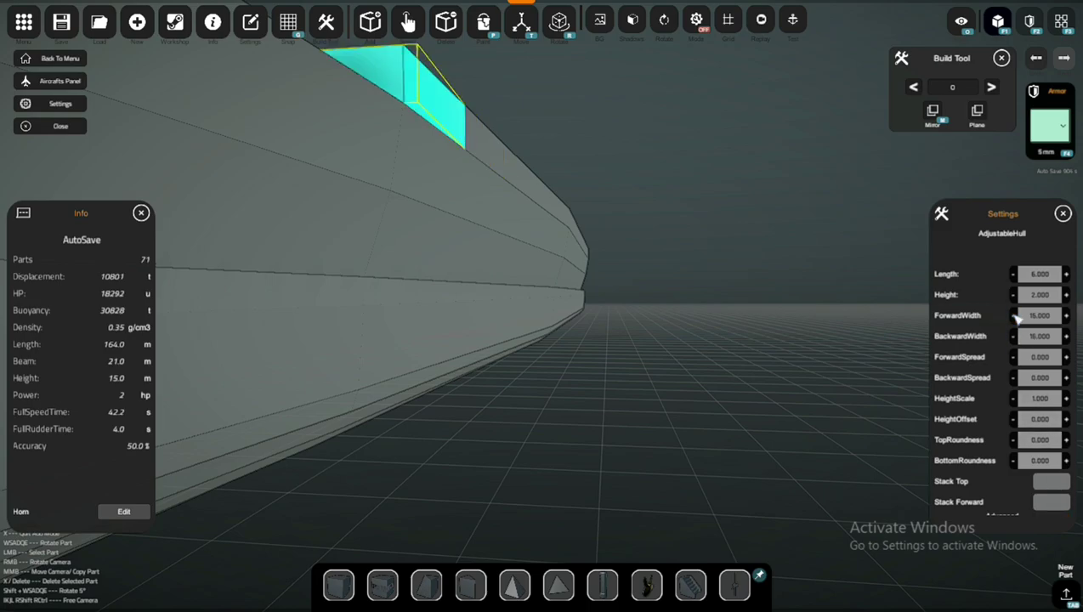
# Continue the top level forward with three segments of ForwardWidth 13, 11 and 9.
pyautogui.moveTo(695, 291); pyautogui.dragTo(755, 341, button='right')
pyautogui.click(1063, 505)
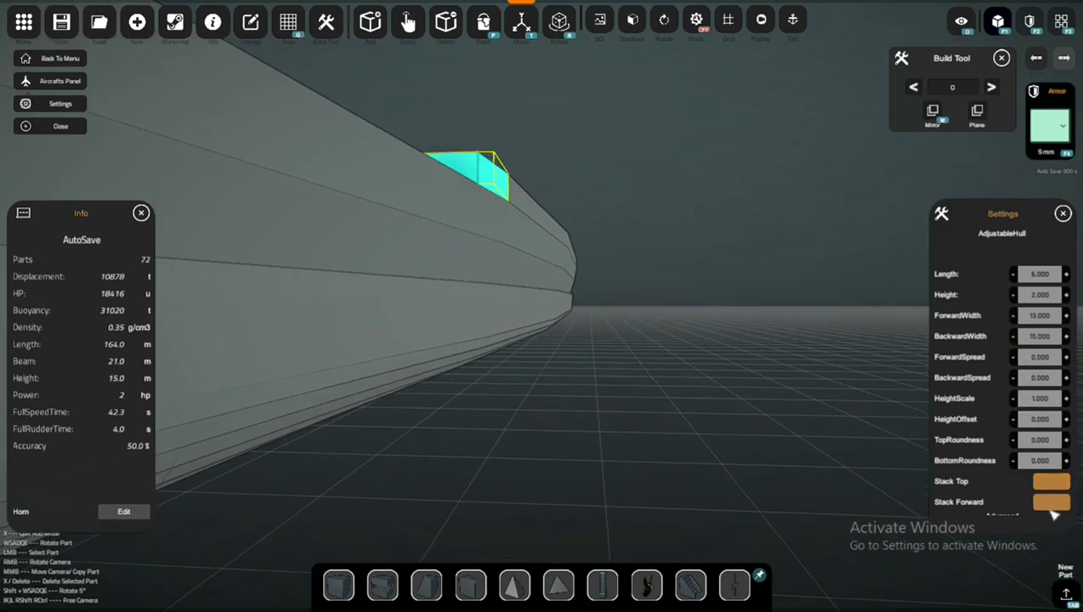
pyautogui.click(1053, 502)
pyautogui.click(1014, 316)
pyautogui.click(1017, 317)
pyautogui.click(1016, 317)
pyautogui.moveTo(707, 327)
pyautogui.mouseDown(button='right')
pyautogui.moveTo(713, 377)
pyautogui.moveTo(718, 330)
pyautogui.mouseUp(button='right')
pyautogui.click(1053, 503)
pyautogui.click(1014, 317)
pyautogui.click(1014, 316)
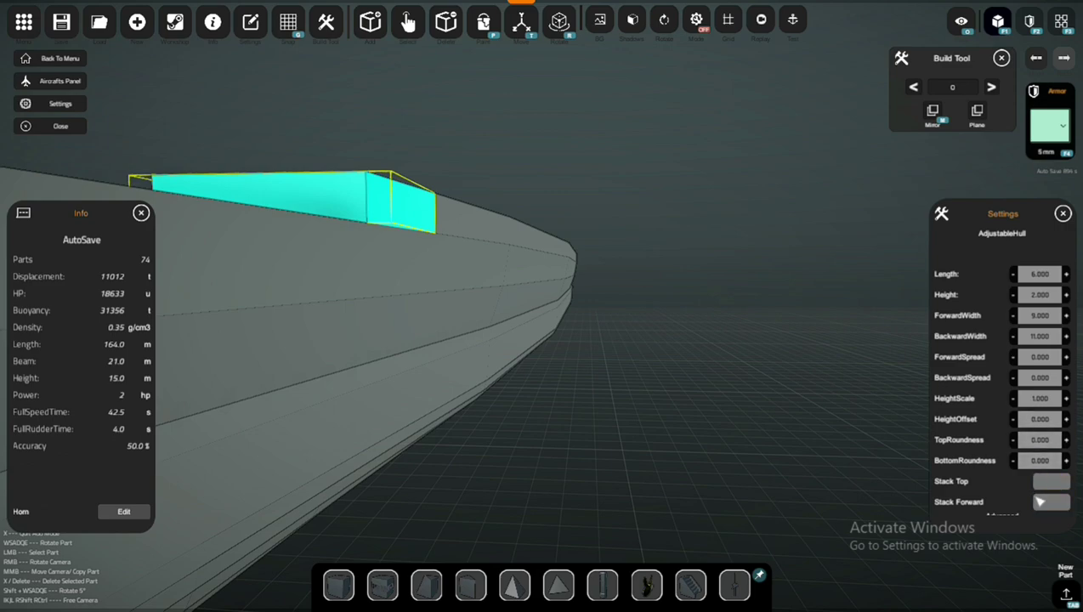
# Finish the top level's bow with two forward segments of ForwardWidth 7 and 5, and deselect.
pyautogui.click(1040, 502)
pyautogui.click(1014, 316)
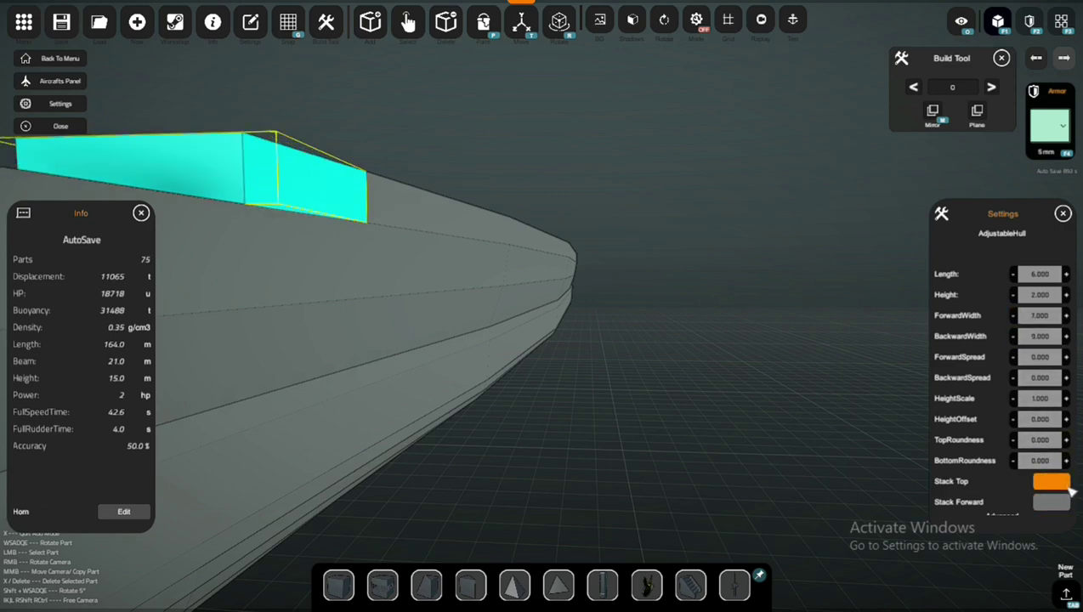
pyautogui.click(1039, 502)
pyautogui.click(1014, 316)
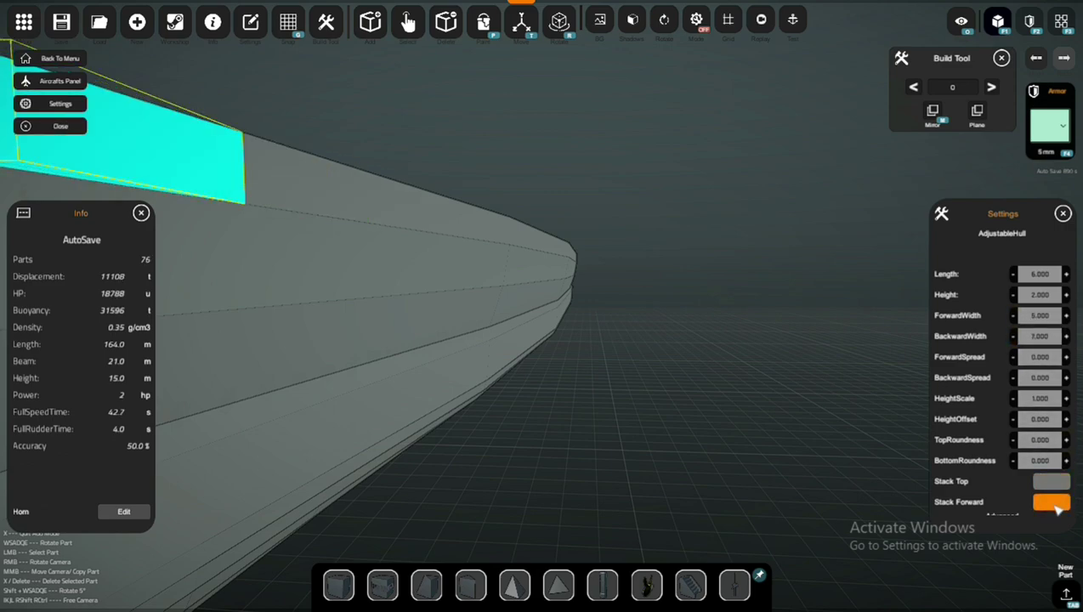
pyautogui.moveTo(591, 276); pyautogui.dragTo(618, 336, button='right')
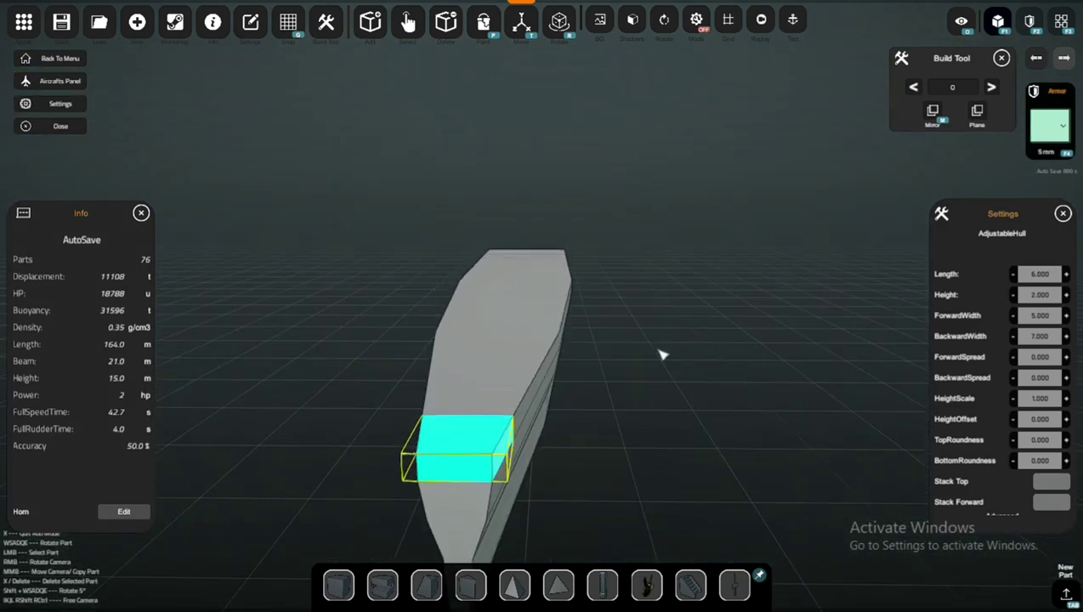
pyautogui.click(647, 401)
# Select the lowest 3 m high block and stack three segments backward from it, keeping both widths at 18.
pyautogui.moveTo(646, 401); pyautogui.dragTo(1047, 386, button='right')
pyautogui.scroll(5, 534, 326)
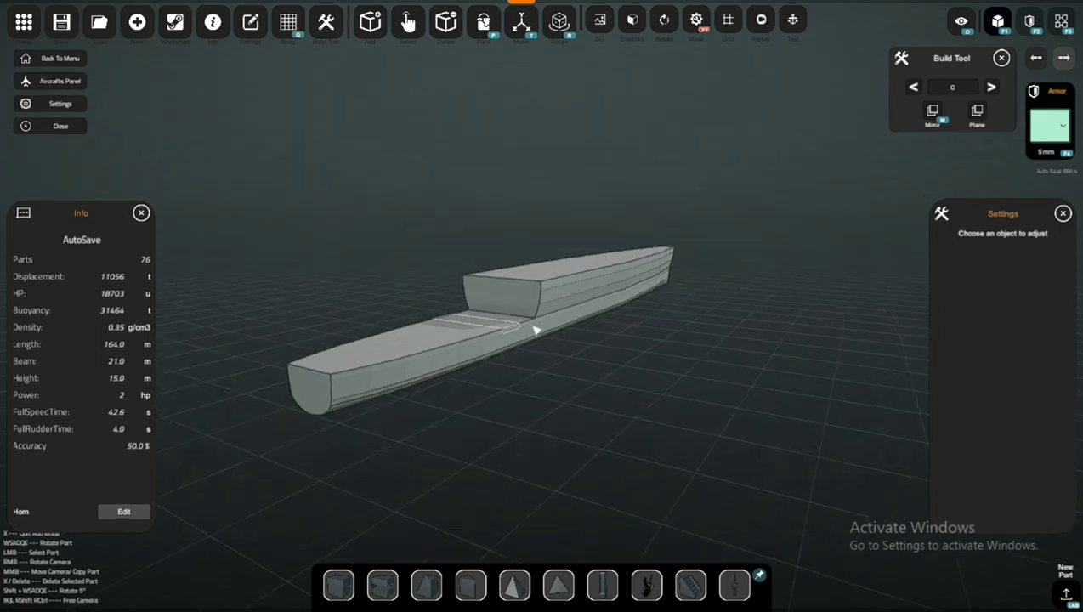
pyautogui.click(539, 323)
pyautogui.scroll(2, 552, 330)
pyautogui.click(1049, 482)
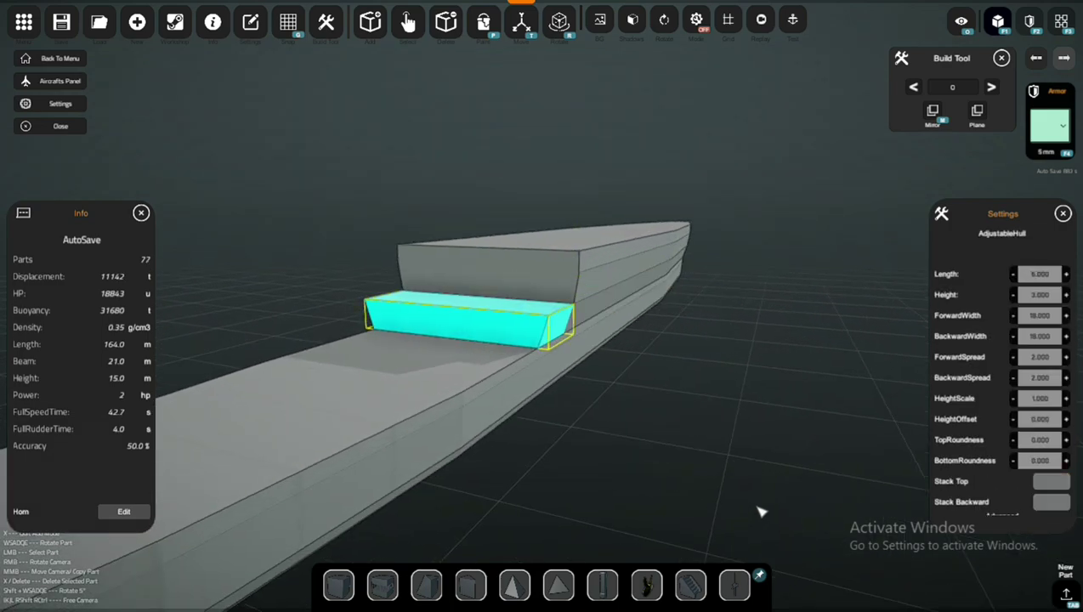
pyautogui.moveTo(759, 513); pyautogui.dragTo(797, 421, button='right')
pyautogui.click(1047, 508)
pyautogui.click(1047, 508)
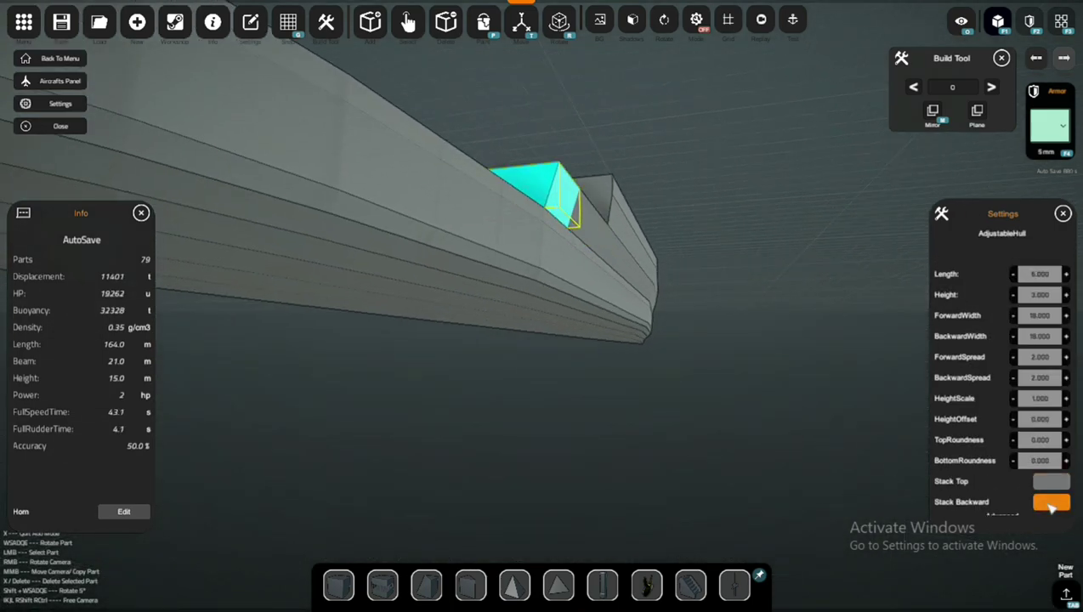
# Stack three tapering segments backward on this level, with BackwardWidth 17, 16 and 15.
pyautogui.click(1049, 507)
pyautogui.click(1016, 338)
pyautogui.click(1050, 507)
pyautogui.click(1013, 336)
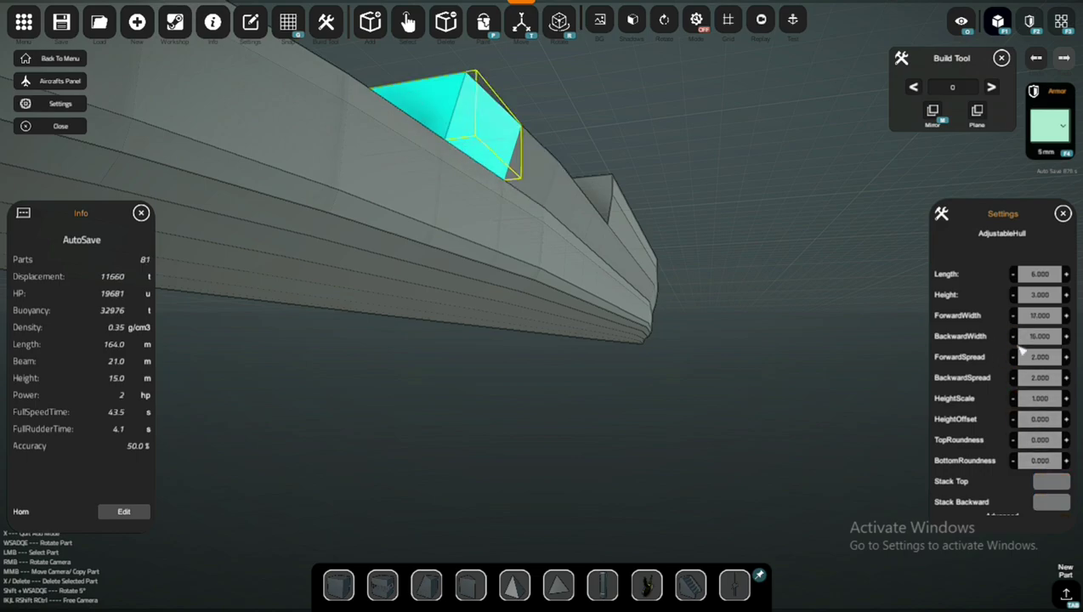
pyautogui.click(1051, 505)
pyautogui.click(1013, 337)
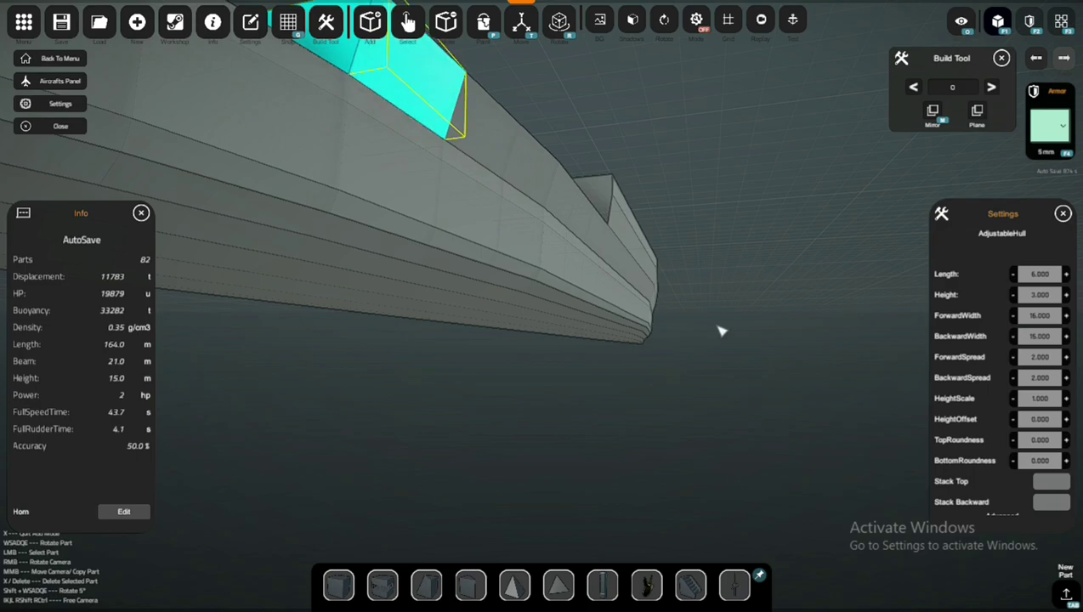
# Stack another segment backward with BackwardWidth 13, and add one more segment behind it.
pyautogui.moveTo(738, 329); pyautogui.dragTo(786, 361, button='right')
pyautogui.click(1039, 500)
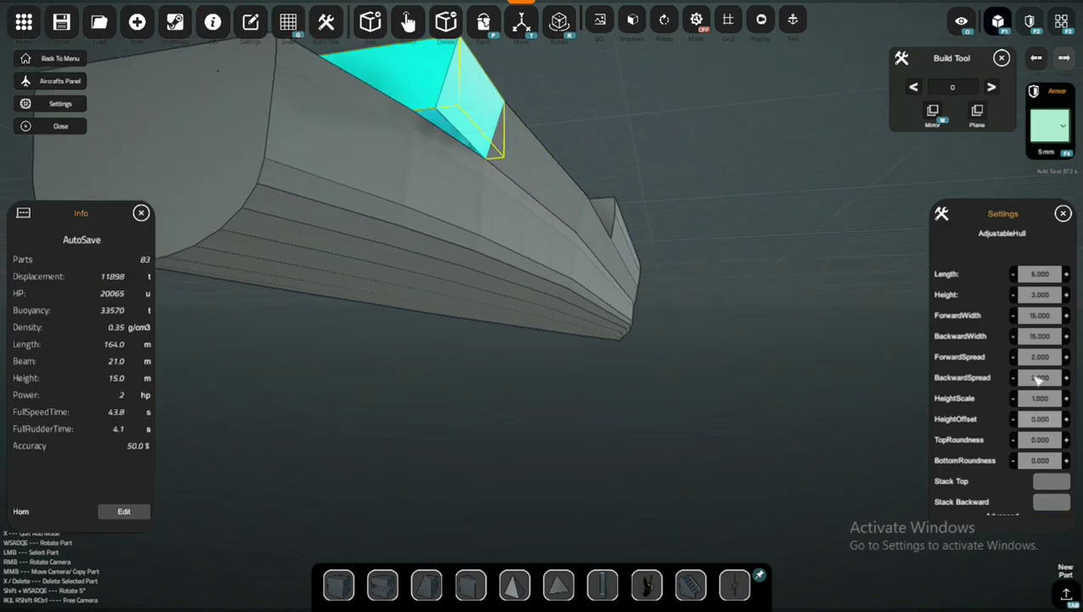
pyautogui.click(1013, 337)
pyautogui.click(1013, 337)
pyautogui.click(1041, 488)
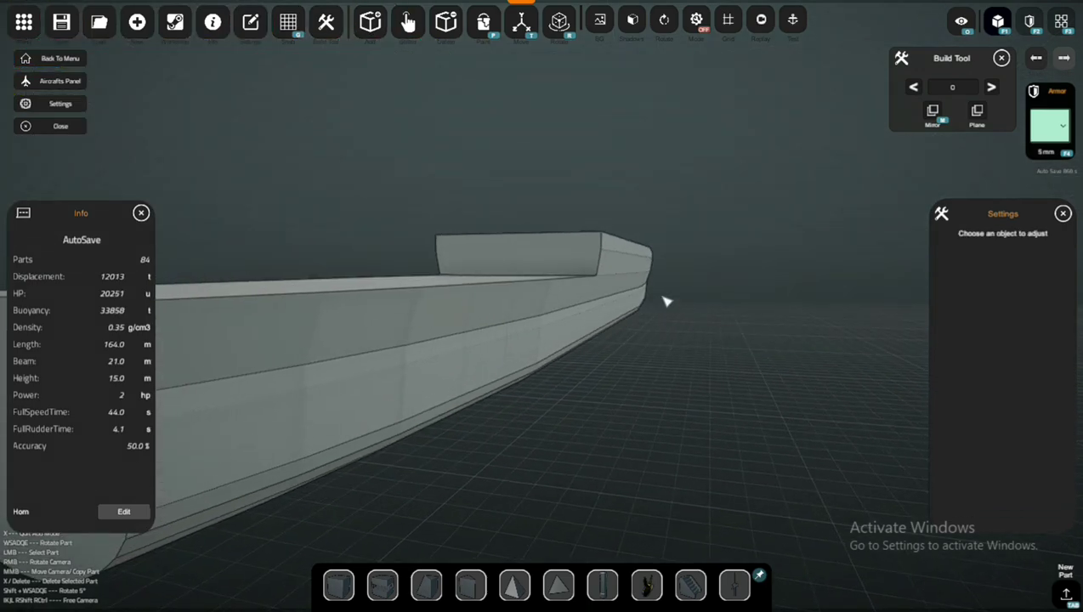
# Stack four 6 m long segments backward on the 3 m high level, keeping ForwardWidth and BackwardWidth at 20.
pyautogui.click(1057, 485)
pyautogui.moveTo(910, 500); pyautogui.dragTo(870, 443, button='right')
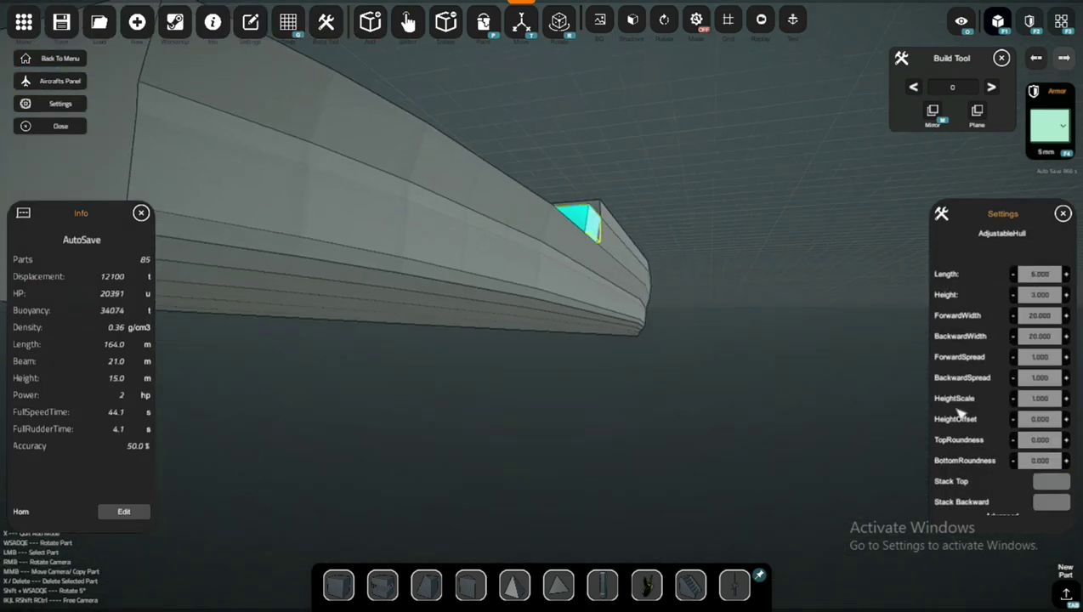
pyautogui.click(1055, 508)
pyautogui.click(1055, 508)
pyautogui.click(1055, 508)
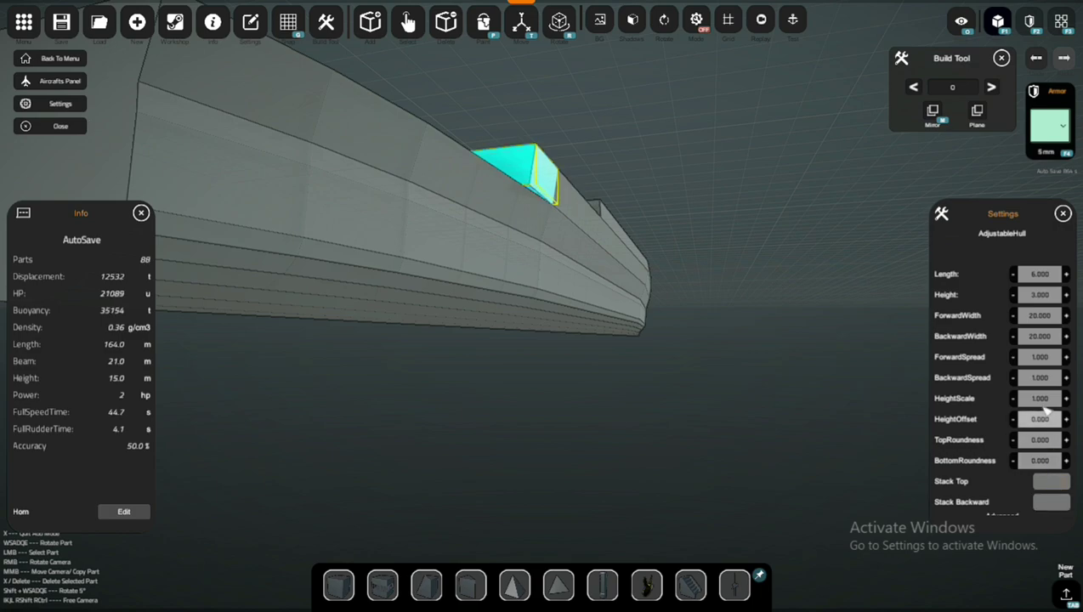
# Stack three tapering segments backward on this level, with BackwardWidth 19, 17 and 15.
pyautogui.click(1051, 508)
pyautogui.click(1015, 337)
pyautogui.click(1058, 506)
pyautogui.click(1014, 337)
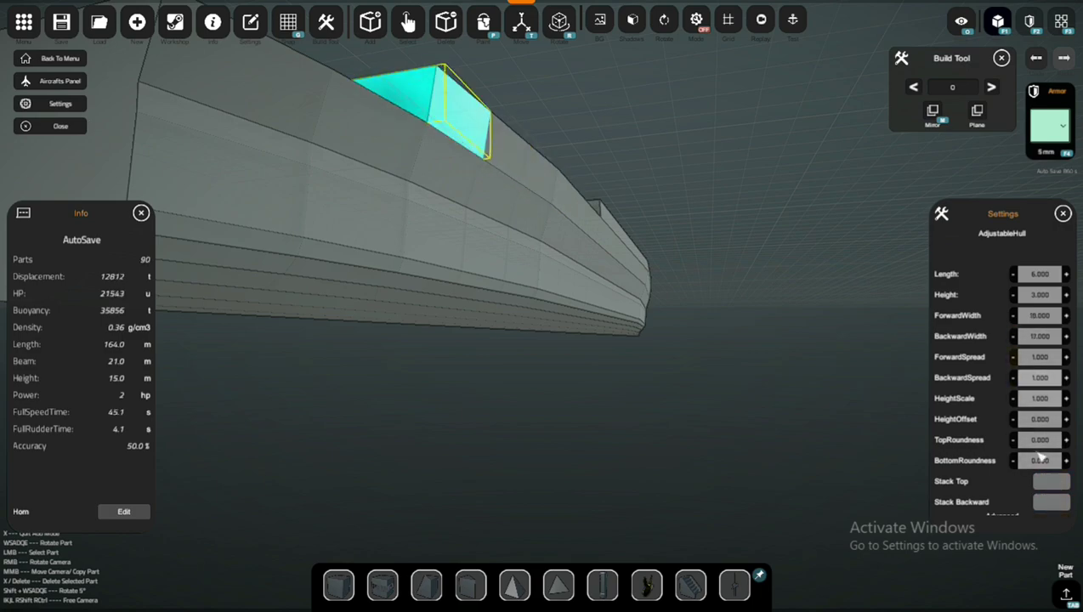
pyautogui.click(1057, 504)
pyautogui.click(1014, 338)
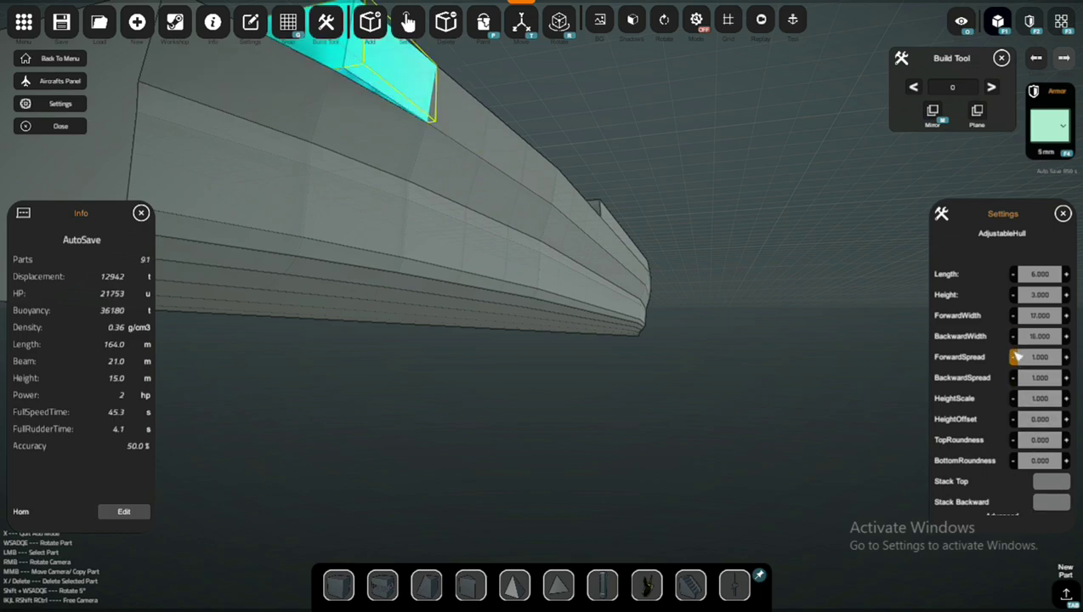
pyautogui.click(1014, 339)
# Stack one more segment backward on this level and reduce its BackwardWidth.
pyautogui.click(1057, 506)
pyautogui.moveTo(765, 281); pyautogui.dragTo(784, 334, button='right')
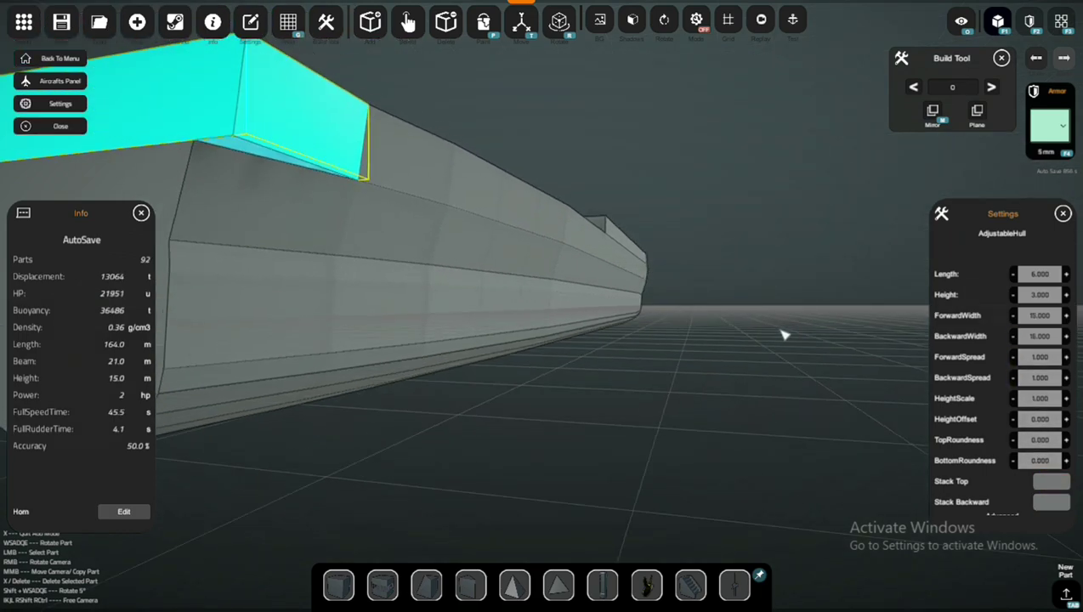
pyautogui.click(1013, 335)
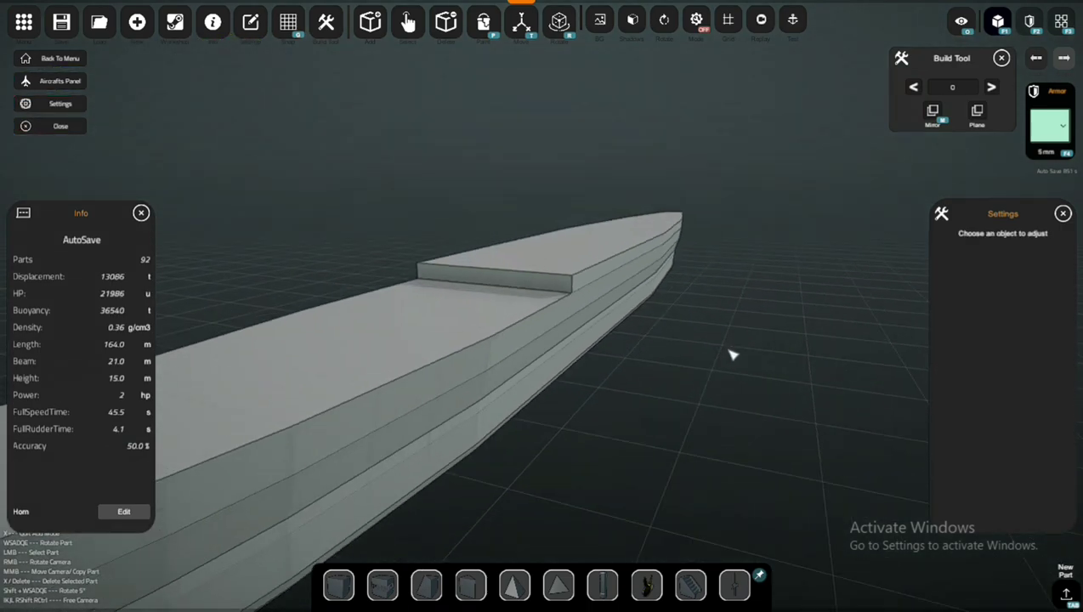
# Select the 50 m long, 2 m high top deck block and stack three segments backward, keeping both widths at 21.
pyautogui.moveTo(733, 355); pyautogui.dragTo(659, 374, button='right')
pyautogui.click(502, 301)
pyautogui.moveTo(546, 379); pyautogui.dragTo(578, 354, button='right')
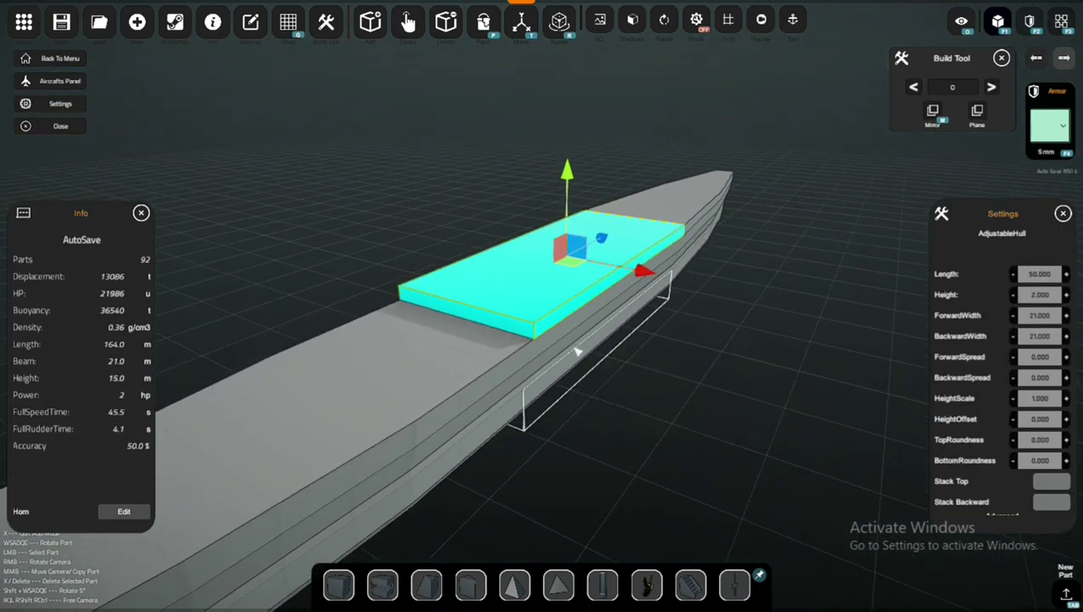
pyautogui.click(1048, 506)
pyautogui.click(1048, 506)
pyautogui.click(1048, 505)
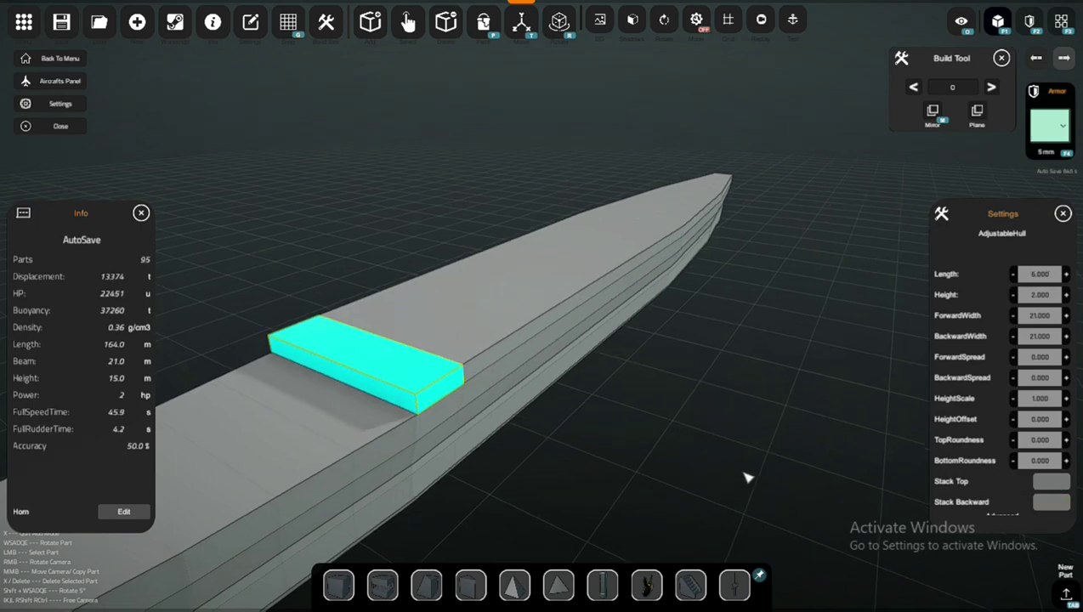
# Set the HeightOffset of the rearmost top deck segment to 0.3 so that its deck slopes down toward the stern.
pyautogui.scroll(-4, 740, 477)
pyautogui.moveTo(752, 468); pyautogui.dragTo(694, 468, button='right')
pyautogui.scroll(2, 690, 472)
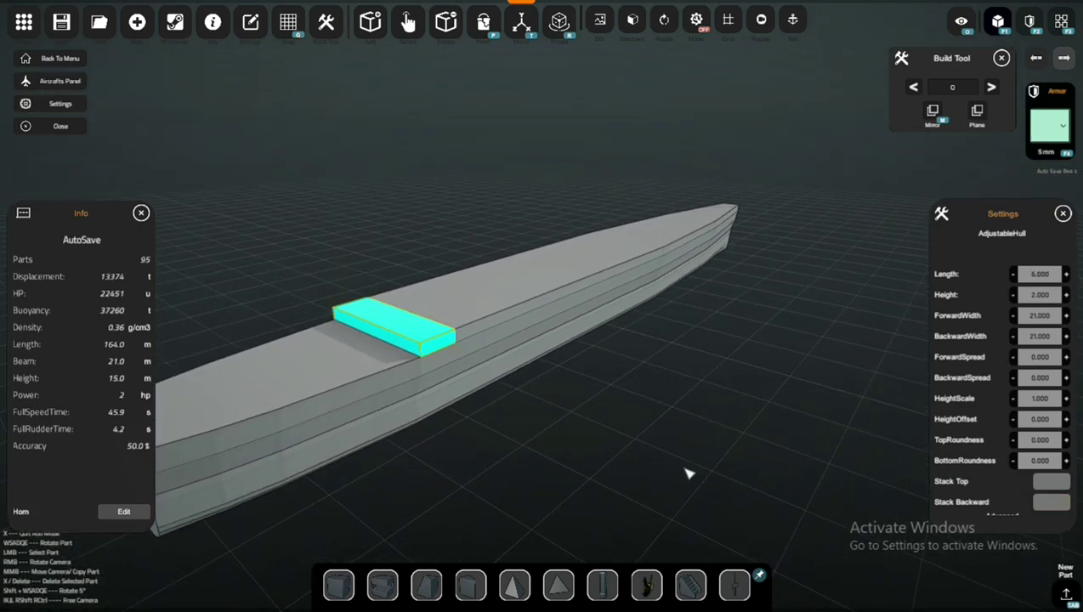
pyautogui.click(1067, 421)
pyautogui.click(1067, 421)
pyautogui.press('w')
pyautogui.press('w')
pyautogui.moveTo(503, 454); pyautogui.dragTo(587, 421, button='right')
pyautogui.scroll(3, 582, 434)
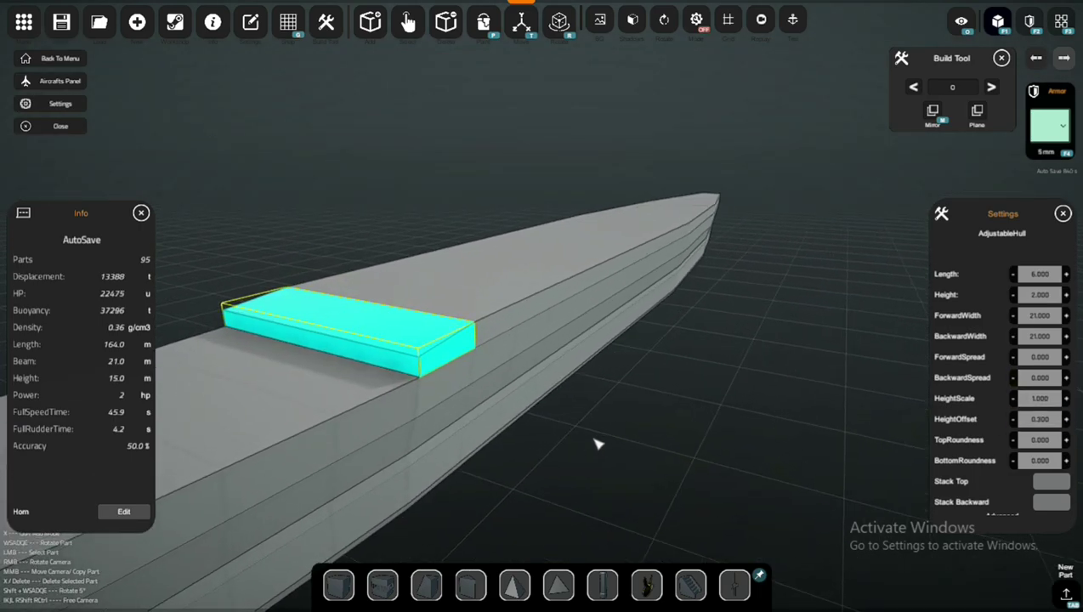
# Stack another segment backward behind the sloped one and set its HeightOffset to 0.5.
pyautogui.click(1051, 503)
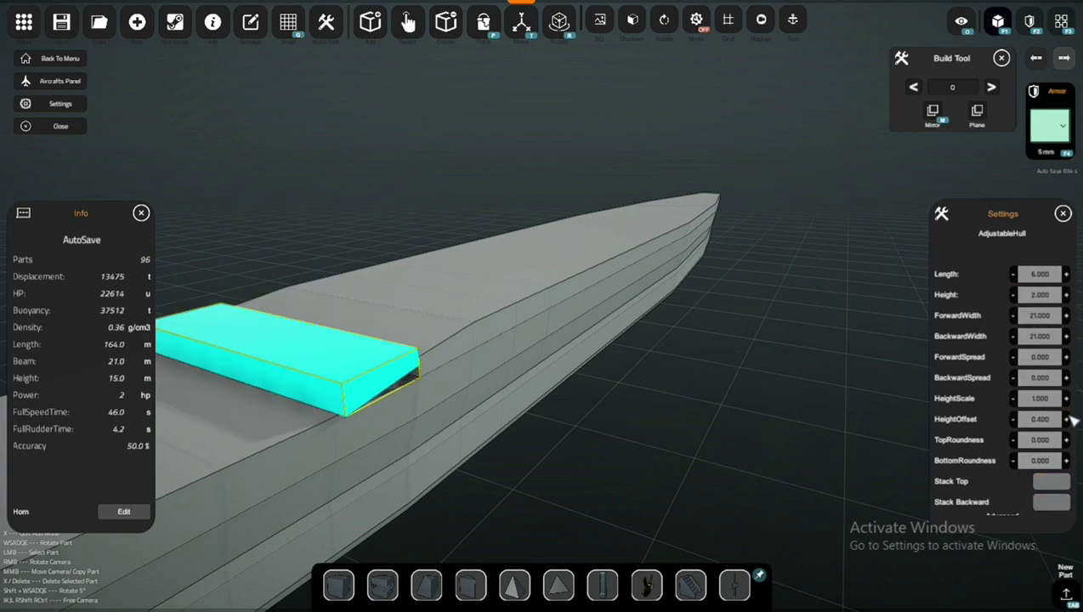
pyautogui.press('w')
pyautogui.press('w')
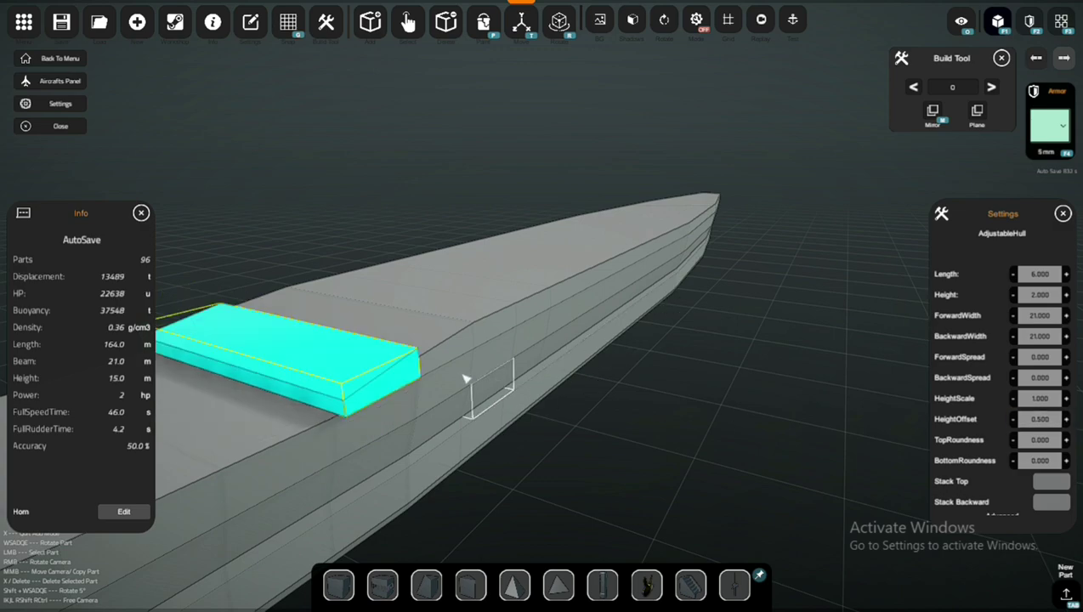
pyautogui.scroll(3, 420, 363)
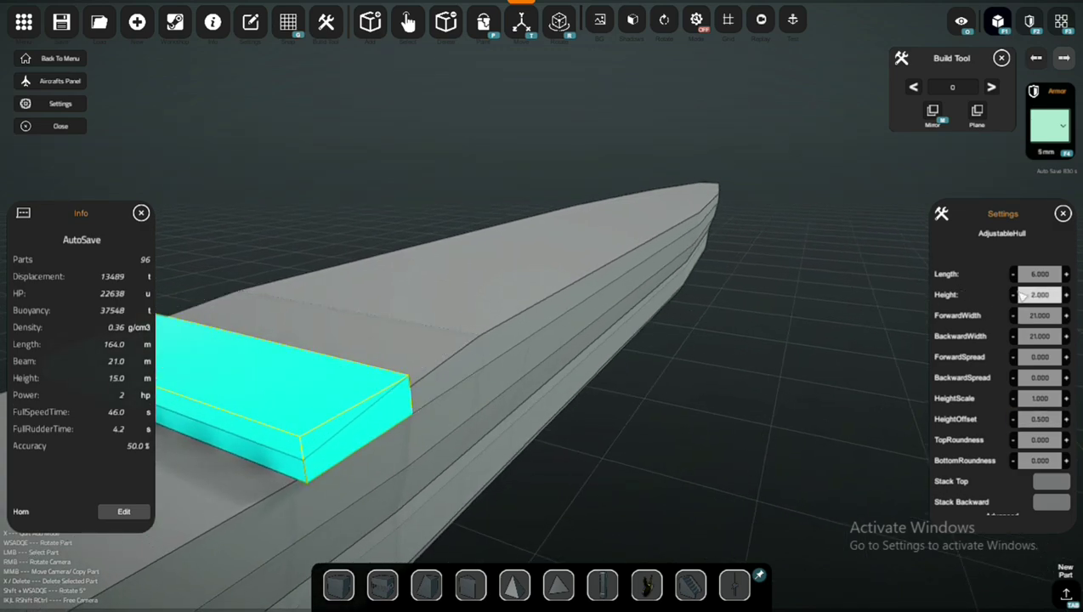
# Reduce the new rear segment's height to 1.3 and adjust its vertical position against the segment in front.
pyautogui.click(1014, 295)
pyautogui.moveTo(403, 390); pyautogui.dragTo(436, 381, button='right')
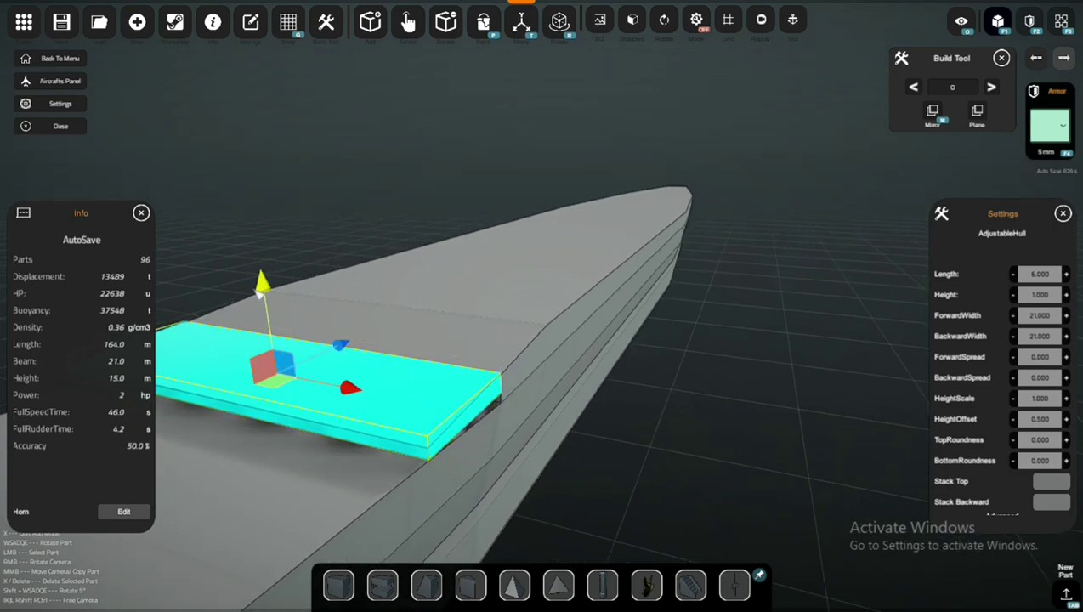
pyautogui.moveTo(270, 287); pyautogui.dragTo(275, 304)
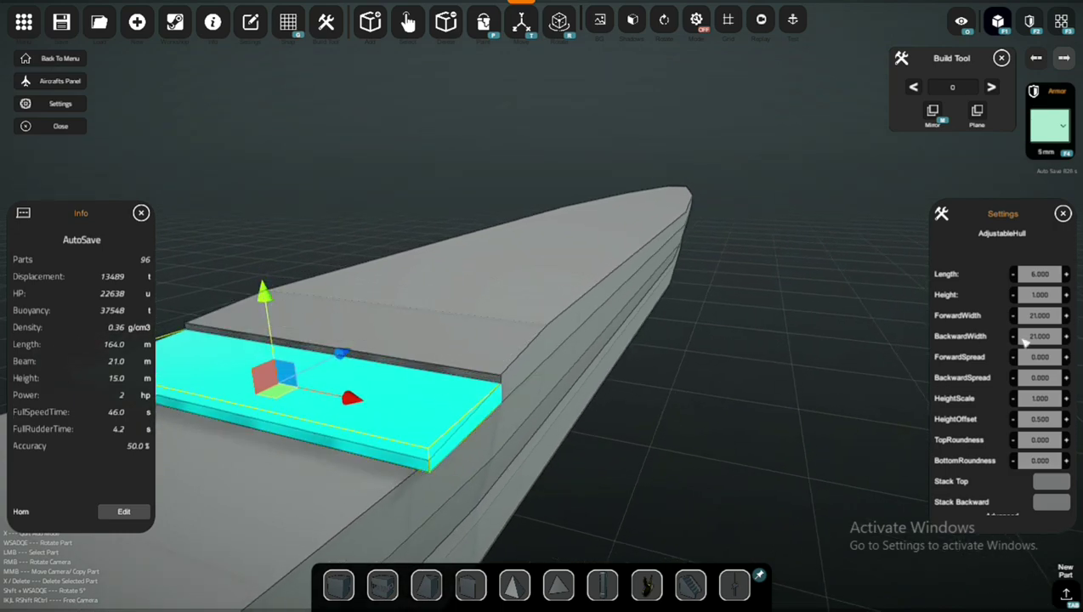
pyautogui.write('1.3')
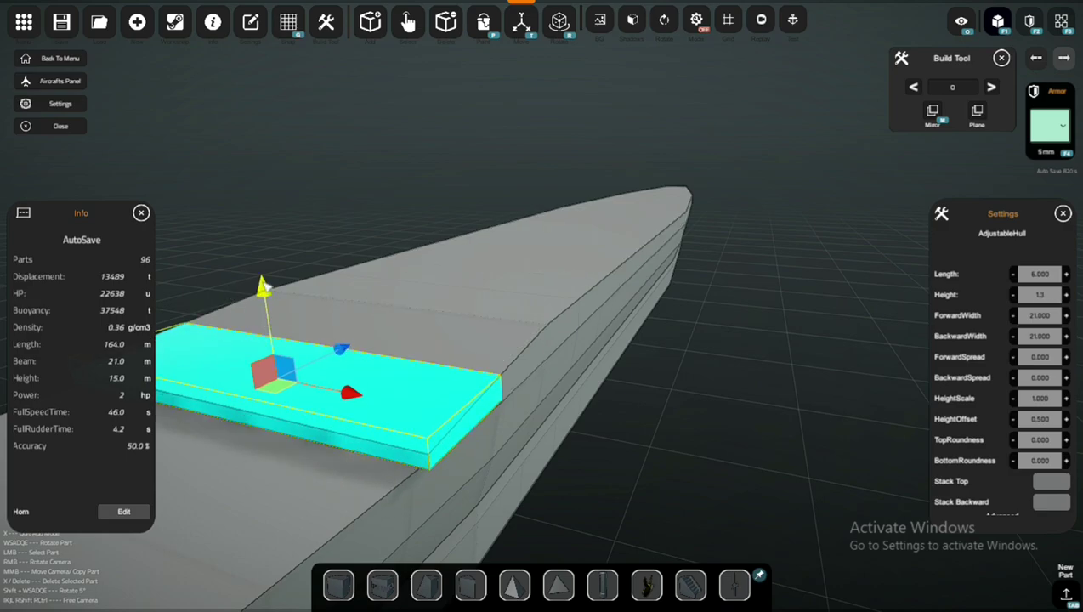
pyautogui.click(705, 376)
pyautogui.moveTo(705, 377)
pyautogui.mouseDown(button='right')
pyautogui.moveTo(702, 312)
pyautogui.moveTo(708, 372)
pyautogui.mouseUp(button='right')
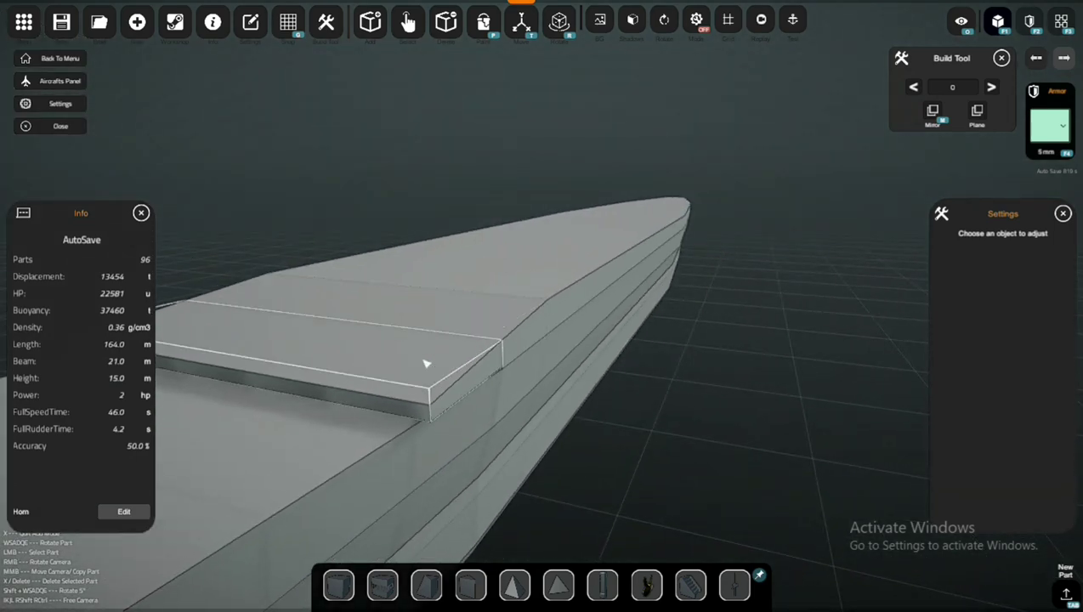
# Reselect the rear segment, set its height to 1.7 and move it down slightly.
pyautogui.click(425, 363)
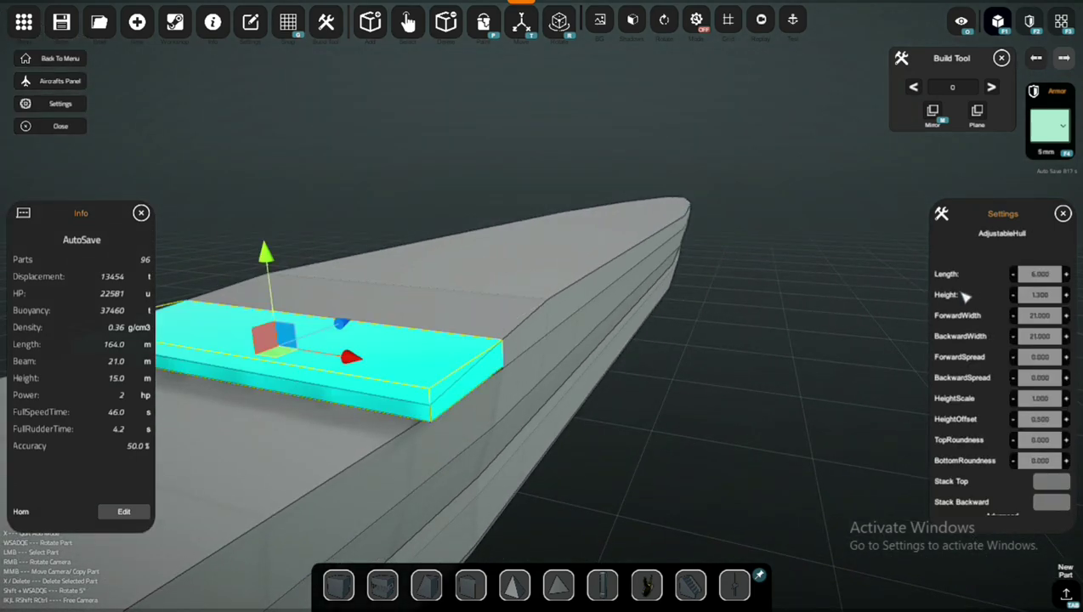
pyautogui.click(1058, 295)
pyautogui.press('BackSpace')
pyautogui.write('7')
pyautogui.moveTo(341, 279); pyautogui.dragTo(214, 175, button='right')
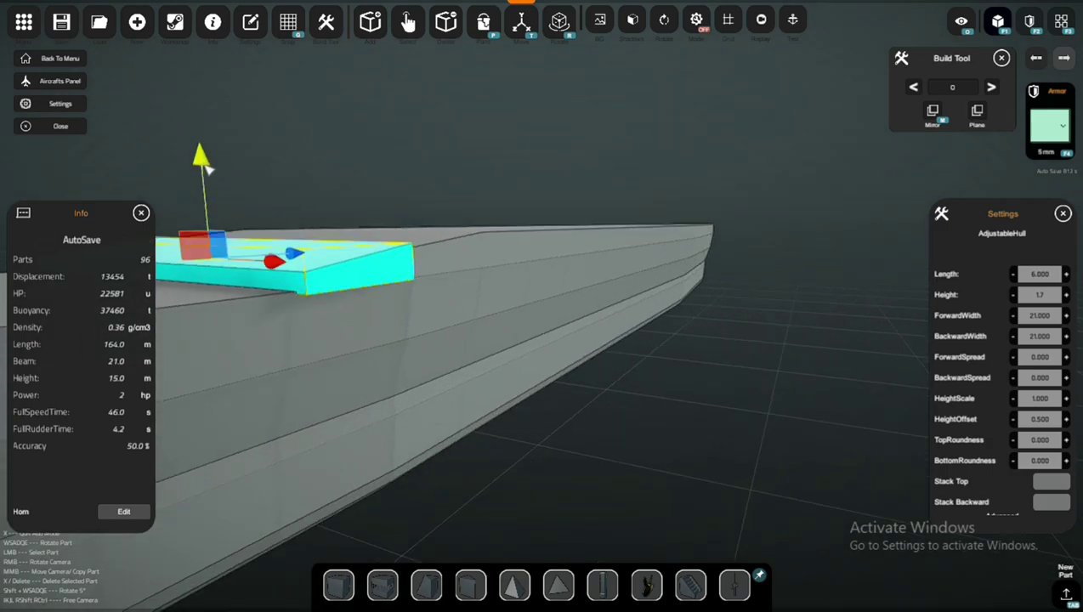
pyautogui.moveTo(207, 168); pyautogui.dragTo(208, 174)
# Fine-tune the rear segment's Y position to line up its top with the sloped segment in front, and deselect.
pyautogui.moveTo(861, 398); pyautogui.dragTo(986, 451, button='right')
pyautogui.scroll(-3, 990, 452)
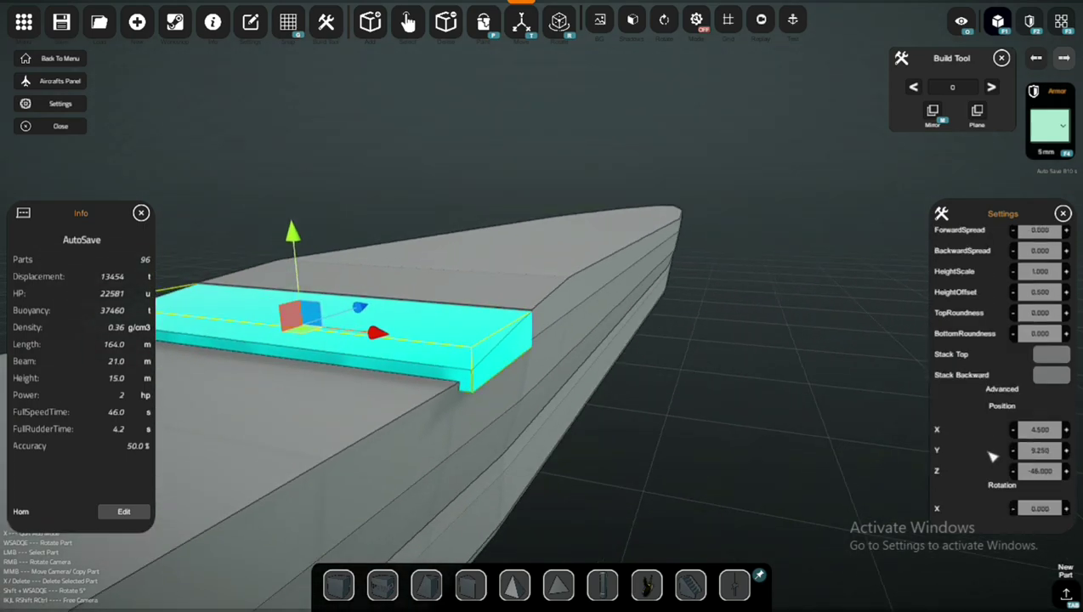
pyautogui.click(1068, 455)
pyautogui.click(1016, 450)
pyautogui.click(1016, 450)
pyautogui.click(1017, 449)
pyautogui.click(840, 407)
pyautogui.moveTo(840, 406); pyautogui.dragTo(929, 442, button='right')
# Try a narrower ForwardWidth on the rear segment, and restore it to 21.
pyautogui.click(723, 421)
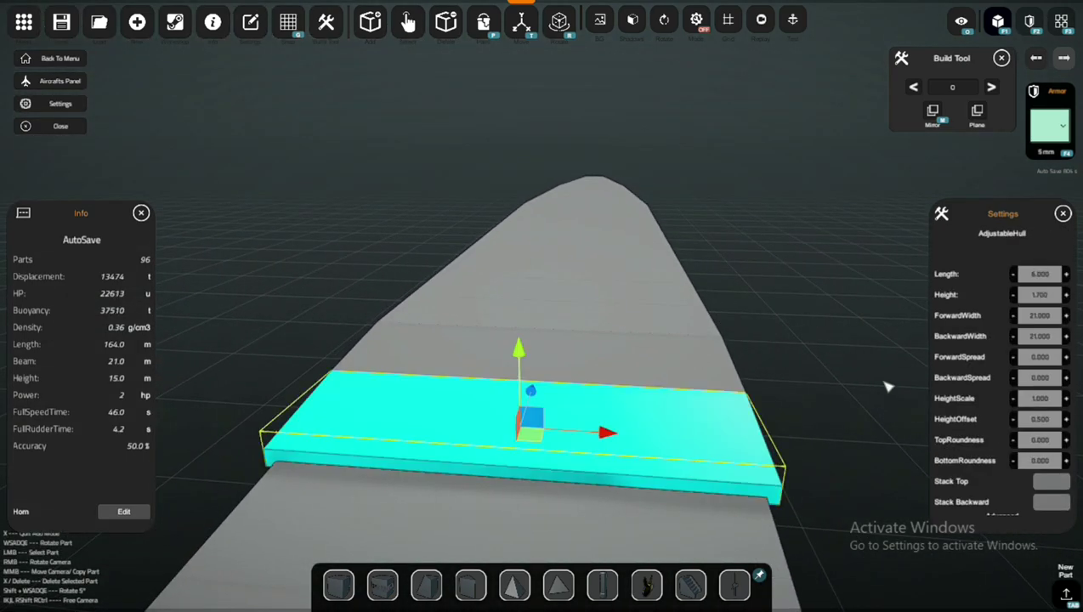
pyautogui.click(1014, 316)
pyautogui.click(862, 336)
pyautogui.moveTo(861, 336); pyautogui.dragTo(845, 340, button='right')
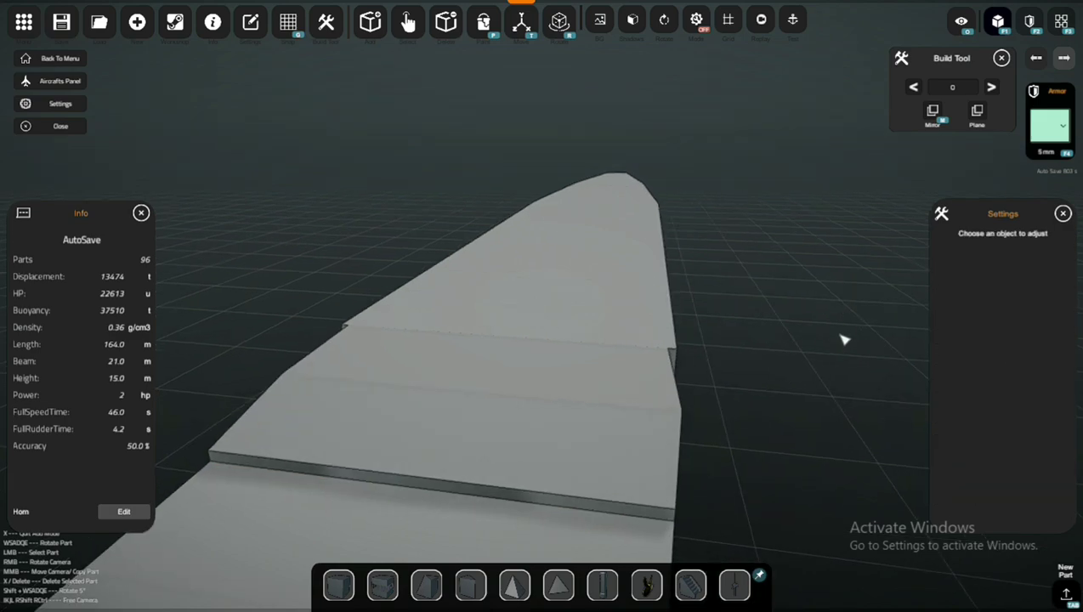
pyautogui.click(643, 435)
pyautogui.click(1067, 315)
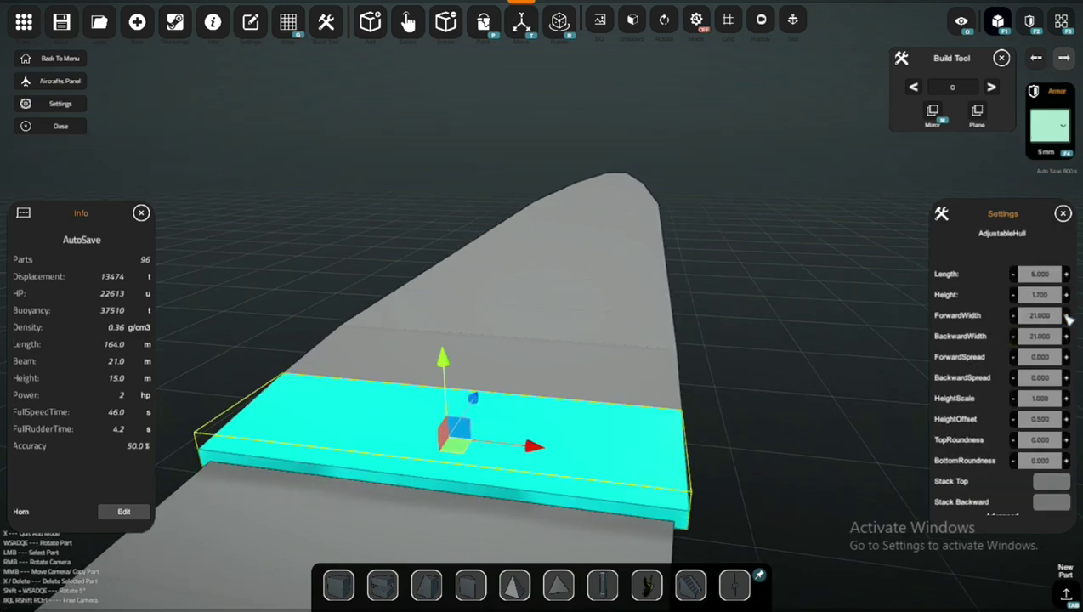
# Delete the rear segment and place a copy of the sloped segment in its place.
pyautogui.press('x')
pyautogui.click(563, 405)
pyautogui.middleClick(570, 403)
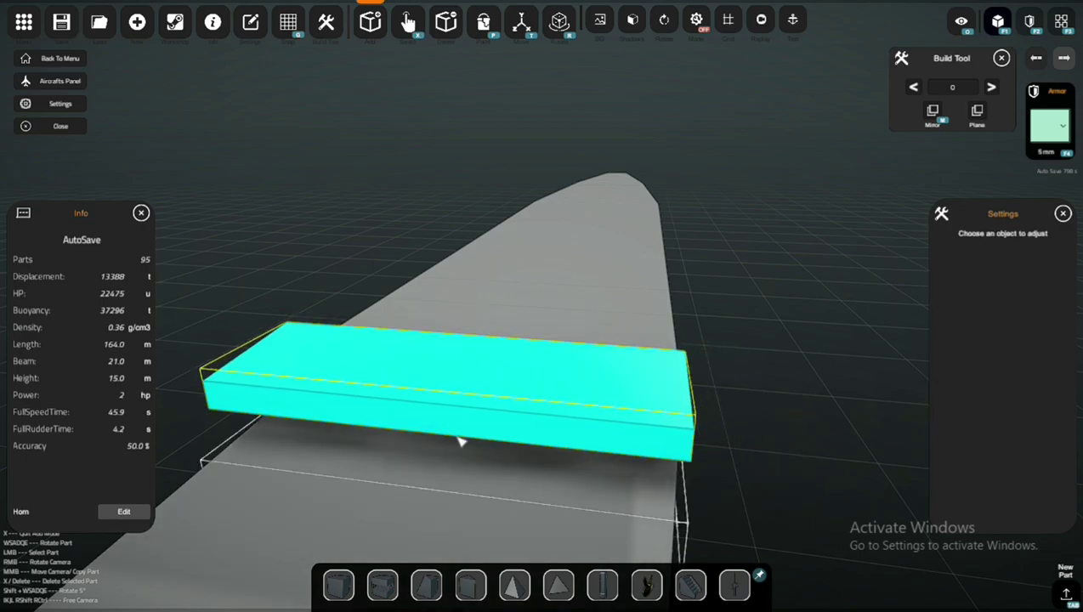
pyautogui.click(473, 401)
pyautogui.press('x')
pyautogui.moveTo(473, 401); pyautogui.dragTo(532, 390, button='right')
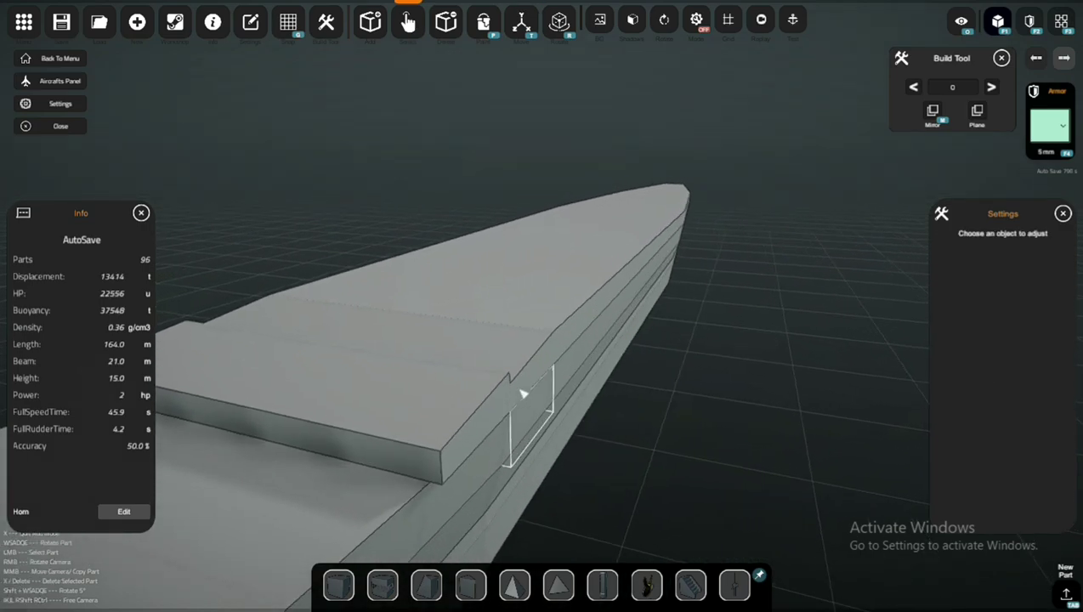
# Select the copied rear segment and set its ForwardWidth to 20.
pyautogui.click(423, 406)
pyautogui.moveTo(423, 406); pyautogui.dragTo(769, 428, button='right')
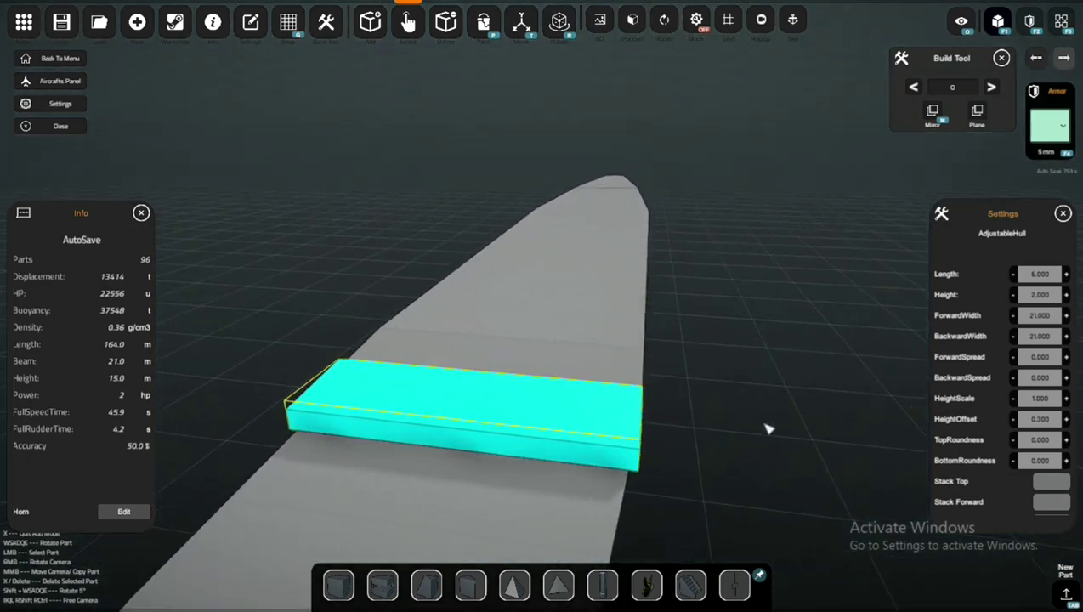
pyautogui.click(1013, 316)
pyautogui.moveTo(693, 445); pyautogui.dragTo(625, 417, button='right')
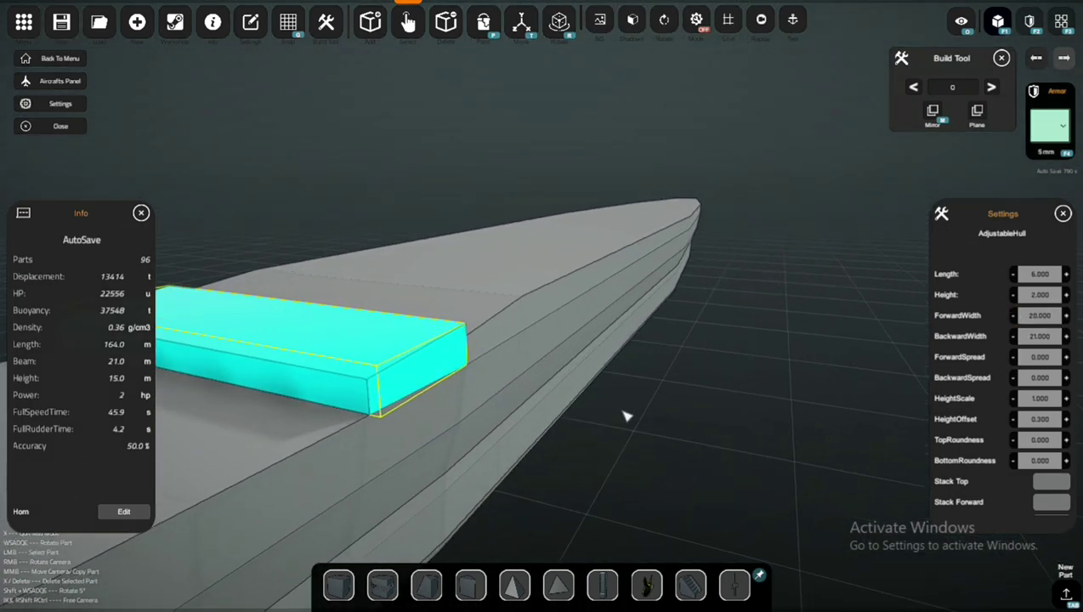
# Set the copied segment's height to 1.7 and its HeightOffset to 0.9.
pyautogui.write('1.7')
pyautogui.click(1068, 420)
pyautogui.click(1069, 421)
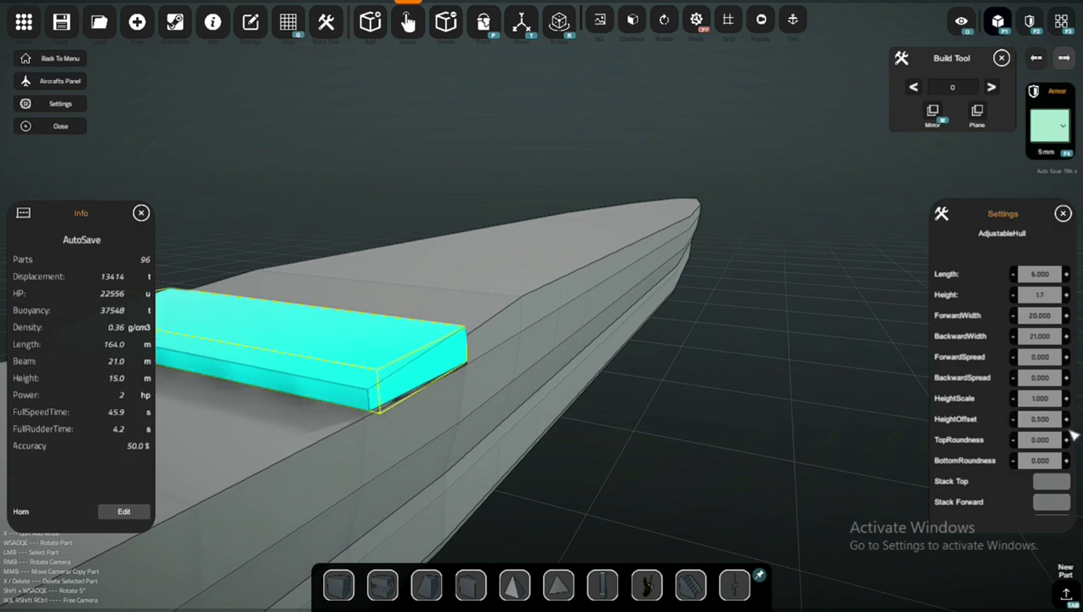
pyautogui.click(1069, 422)
pyautogui.click(1069, 422)
pyautogui.click(1069, 421)
pyautogui.click(1069, 422)
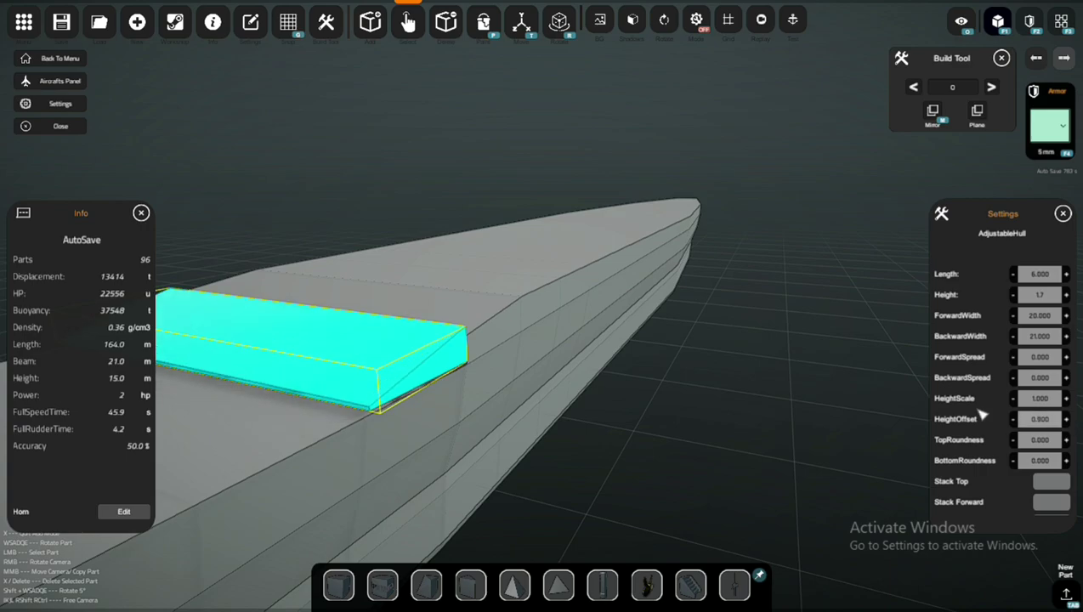
# Move the copied segment down toward the lower end of the slope in front of it.
pyautogui.scroll(-5, 605, 370)
pyautogui.scroll(4, 629, 372)
pyautogui.scroll(2, 632, 373)
pyautogui.press('t')
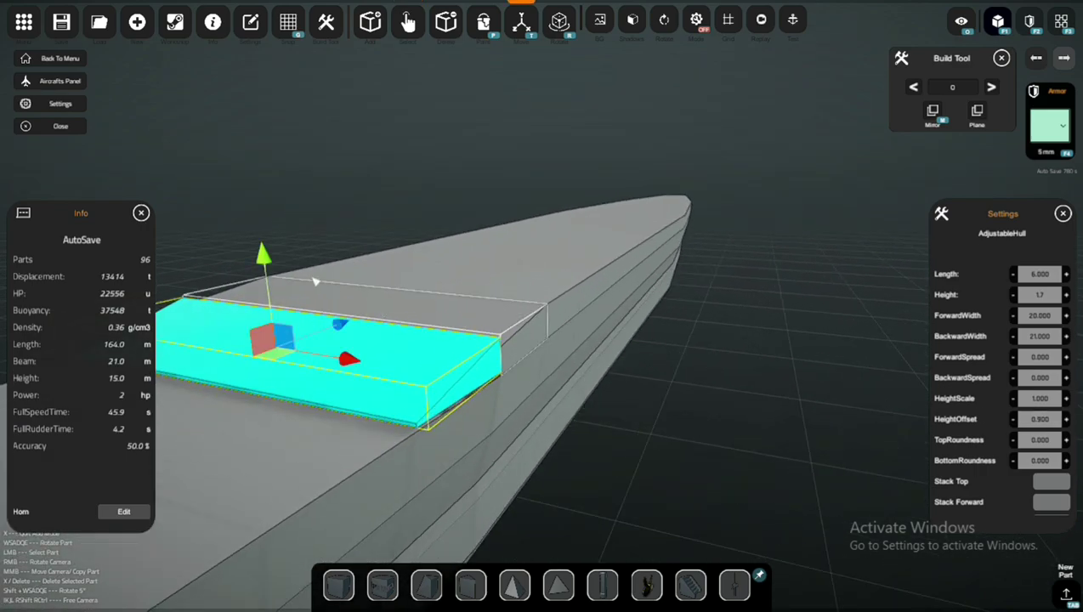
pyautogui.moveTo(271, 265); pyautogui.dragTo(275, 272)
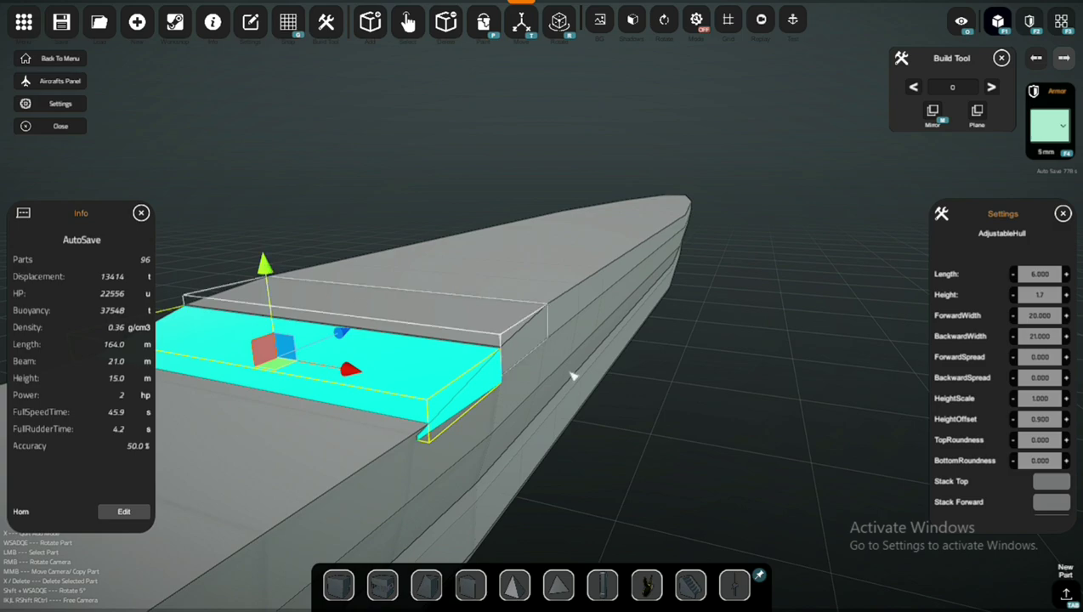
# Fine-tune the copied segment's Y position to 9.1 and deselect it.
pyautogui.scroll(-6, 922, 446)
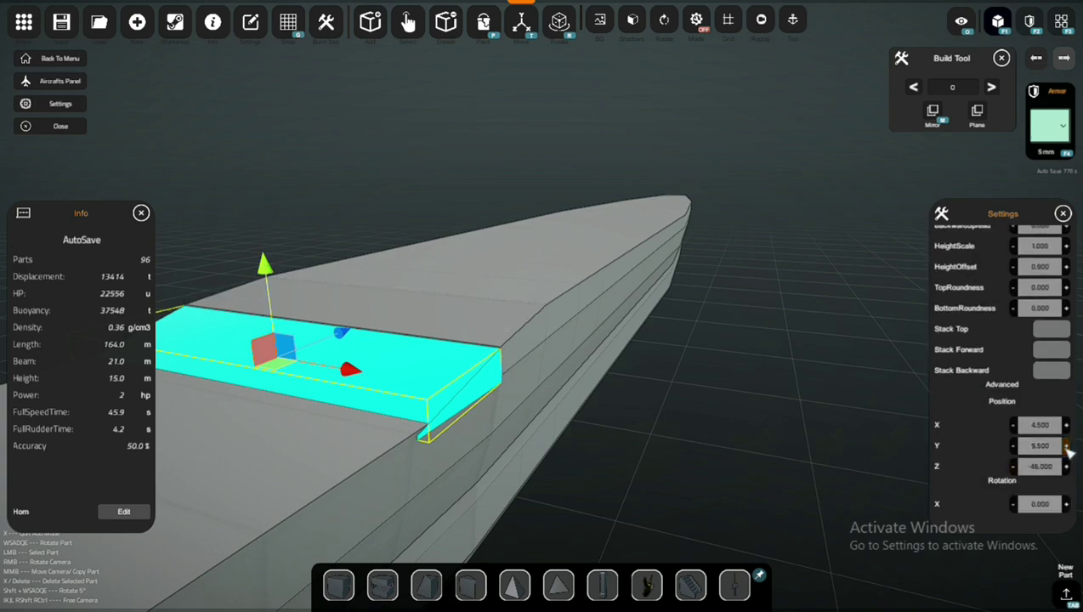
pyautogui.click(1067, 447)
pyautogui.click(1016, 448)
pyautogui.click(1016, 447)
pyautogui.click(1014, 448)
pyautogui.click(1015, 447)
pyautogui.click(1015, 448)
pyautogui.click(1015, 447)
pyautogui.click(1068, 447)
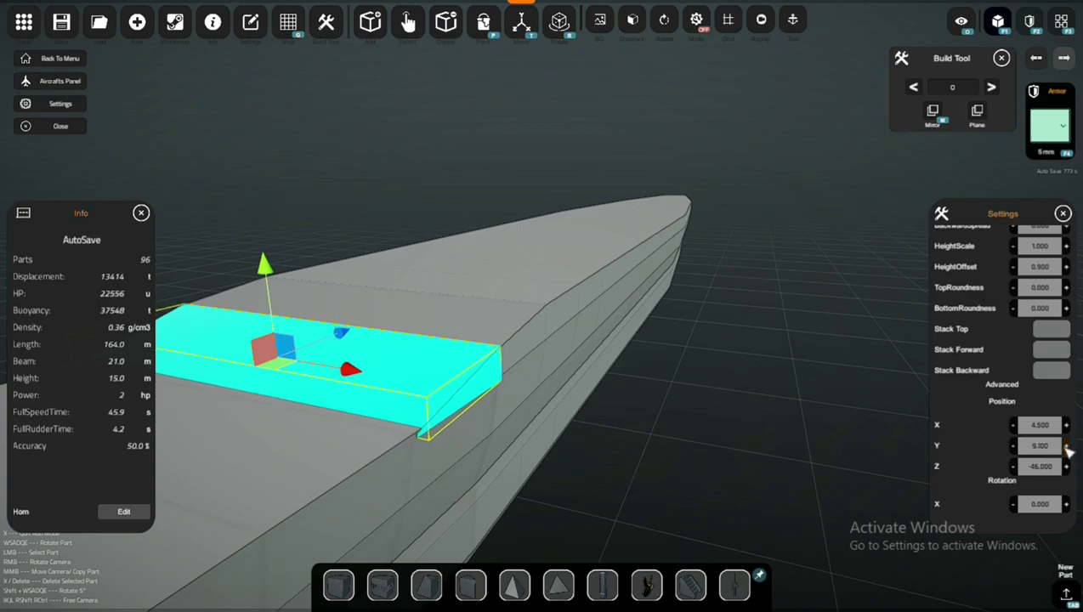
pyautogui.click(818, 426)
# Delete the copied segment at the rear of the top deck.
pyautogui.moveTo(817, 426); pyautogui.dragTo(452, 326, button='right')
pyautogui.scroll(-8, 329, 255)
pyautogui.scroll(8, 382, 276)
pyautogui.click(500, 324)
pyautogui.press('x')
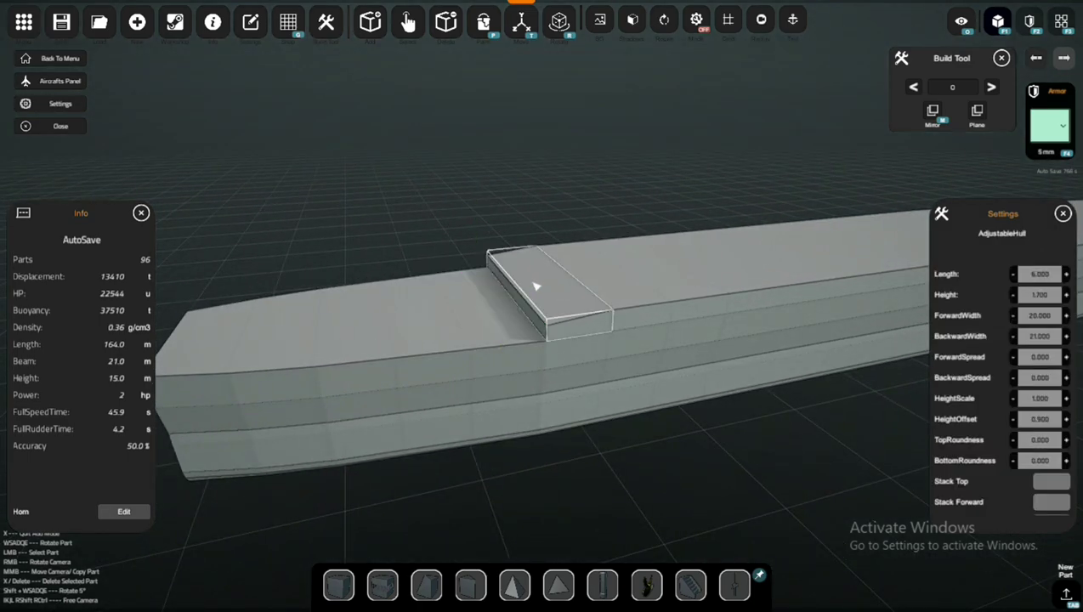
# Set the length of the deck segment at the step to 22 and move it along the hull.
pyautogui.click(538, 285)
pyautogui.moveTo(617, 347); pyautogui.dragTo(590, 329, button='right')
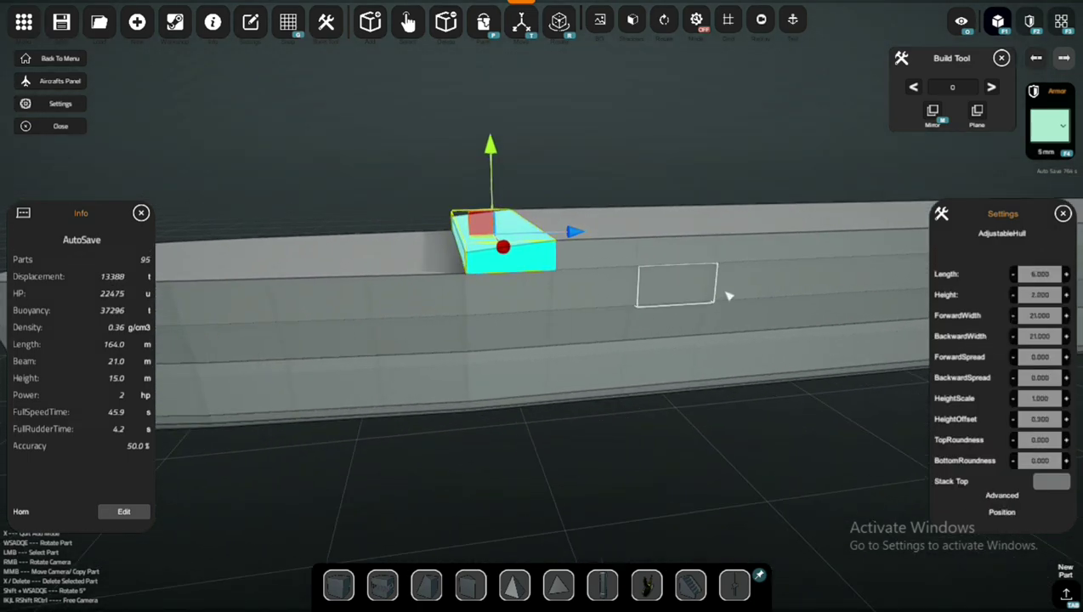
pyautogui.doubleClick(1068, 276)
pyautogui.tripleClick(1068, 276)
pyautogui.tripleClick(1068, 275)
pyautogui.tripleClick(1068, 275)
pyautogui.tripleClick(1069, 277)
pyautogui.doubleClick(1068, 278)
pyautogui.moveTo(702, 364); pyautogui.dragTo(786, 425, button='right')
pyautogui.moveTo(672, 312); pyautogui.dragTo(598, 344)
pyautogui.moveTo(631, 314); pyautogui.dragTo(733, 159, button='right')
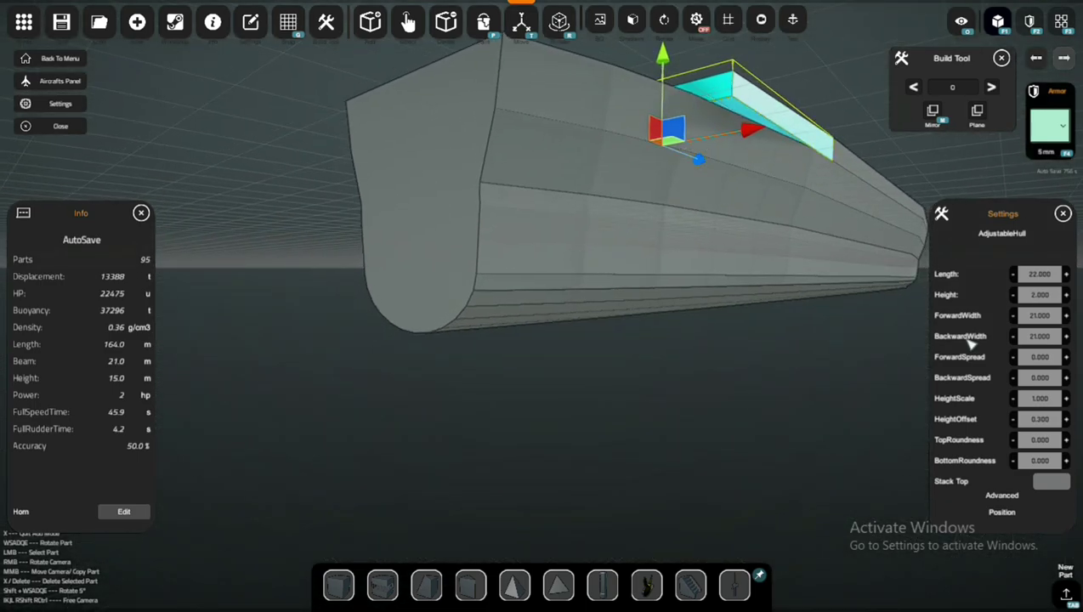
# Try a ForwardWidth of 15 on the lengthened deck segment, then return it to 21.
pyautogui.click(1017, 316)
pyautogui.click(1017, 317)
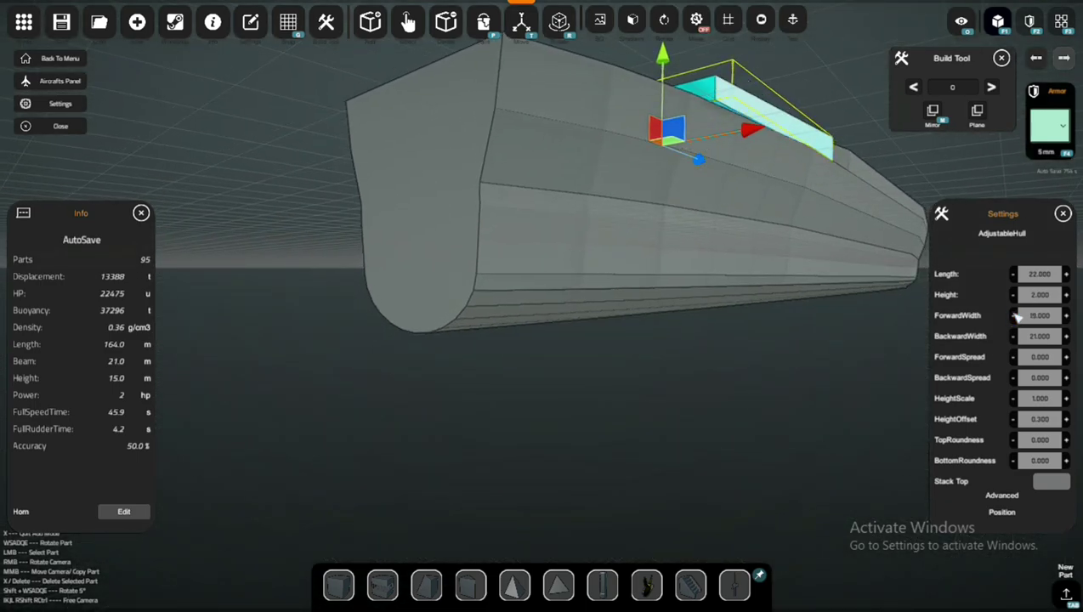
pyautogui.moveTo(899, 344); pyautogui.dragTo(745, 533, button='right')
pyautogui.click(1067, 317)
pyautogui.click(1067, 317)
pyautogui.click(1067, 317)
# Delete the lengthened deck segment and place a copy of the raised deck segment beside the step.
pyautogui.moveTo(902, 336); pyautogui.dragTo(674, 288, button='right')
pyautogui.press('Delete')
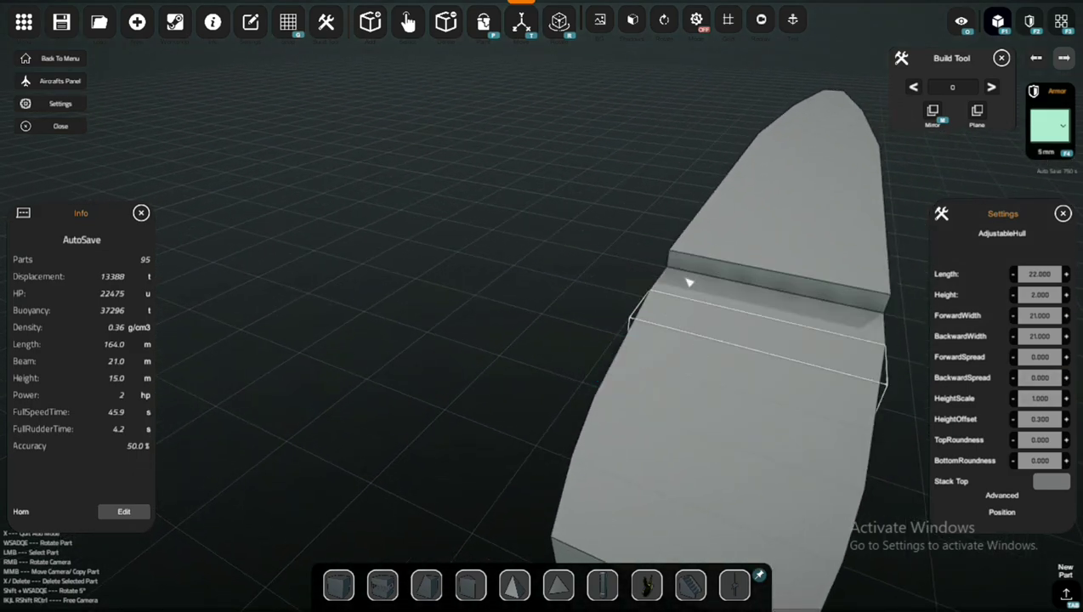
pyautogui.click(769, 258)
pyautogui.middleClick(769, 258)
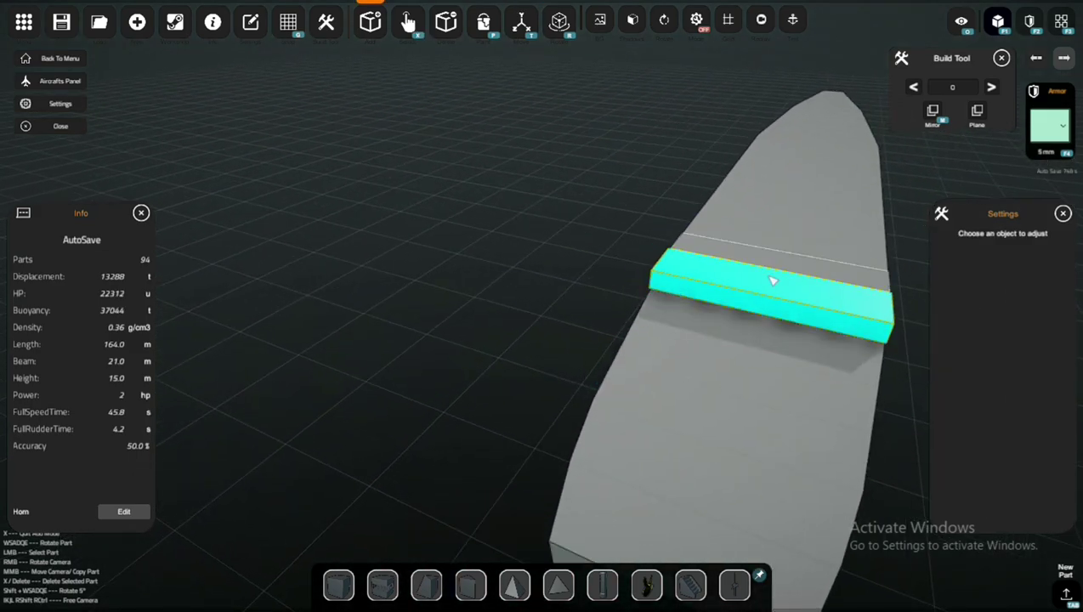
pyautogui.click(773, 284)
pyautogui.press('x')
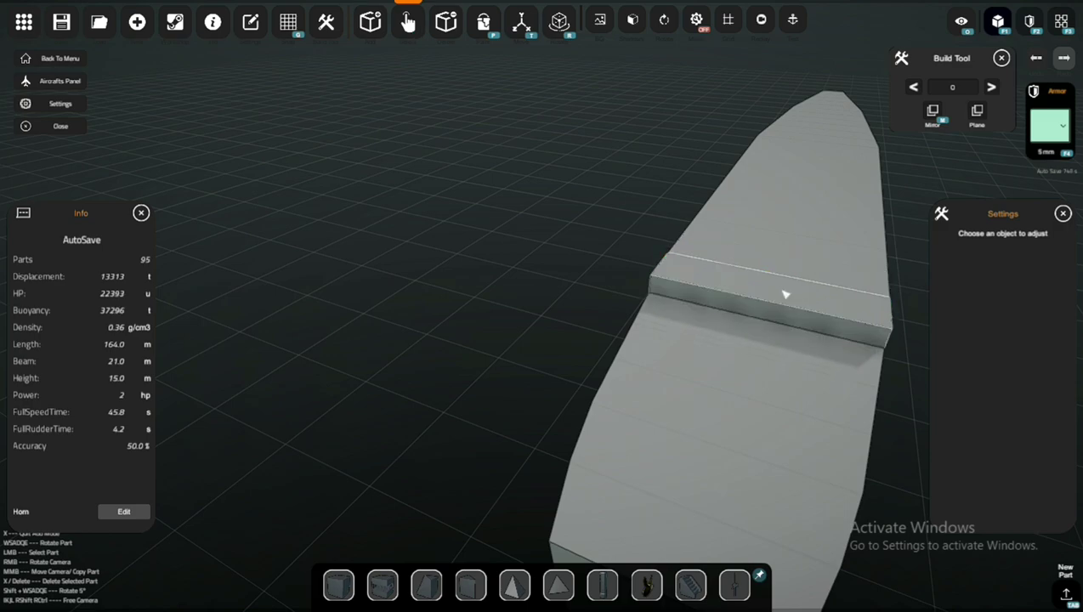
# Set the copied deck segment's length to 20 and its HeightOffset to 1.
pyautogui.click(785, 294)
pyautogui.moveTo(908, 408); pyautogui.dragTo(940, 337, button='right')
pyautogui.click(1068, 274)
pyautogui.click(1068, 274)
pyautogui.doubleClick(1069, 274)
pyautogui.click(1068, 273)
pyautogui.click(1069, 273)
pyautogui.click(1069, 273)
pyautogui.click(1068, 274)
pyautogui.click(1068, 274)
pyautogui.moveTo(1071, 276); pyautogui.dragTo(1071, 276)
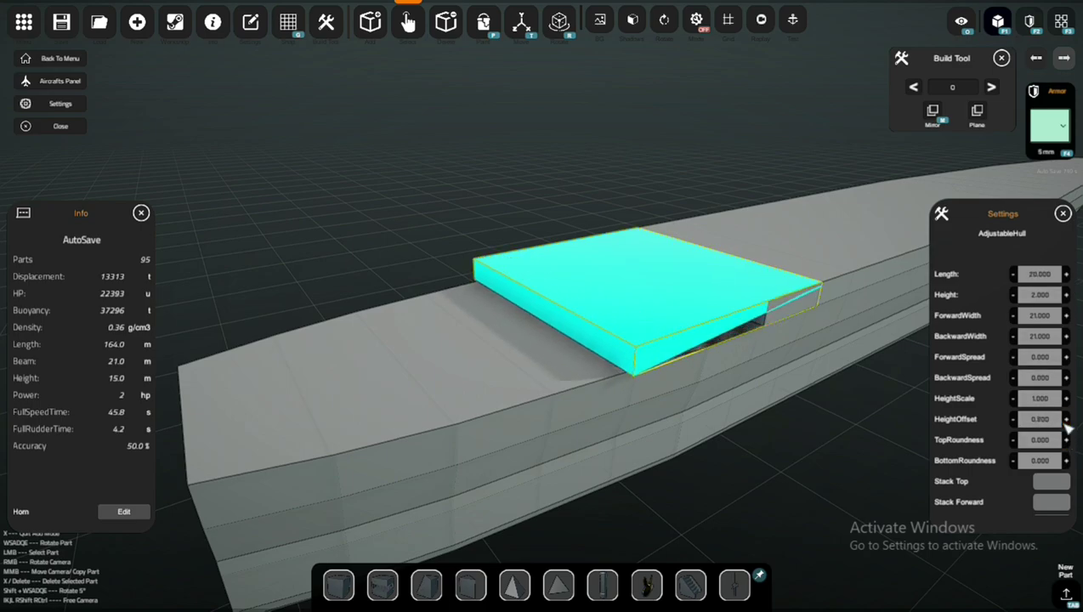
pyautogui.press('w')
pyautogui.press('w')
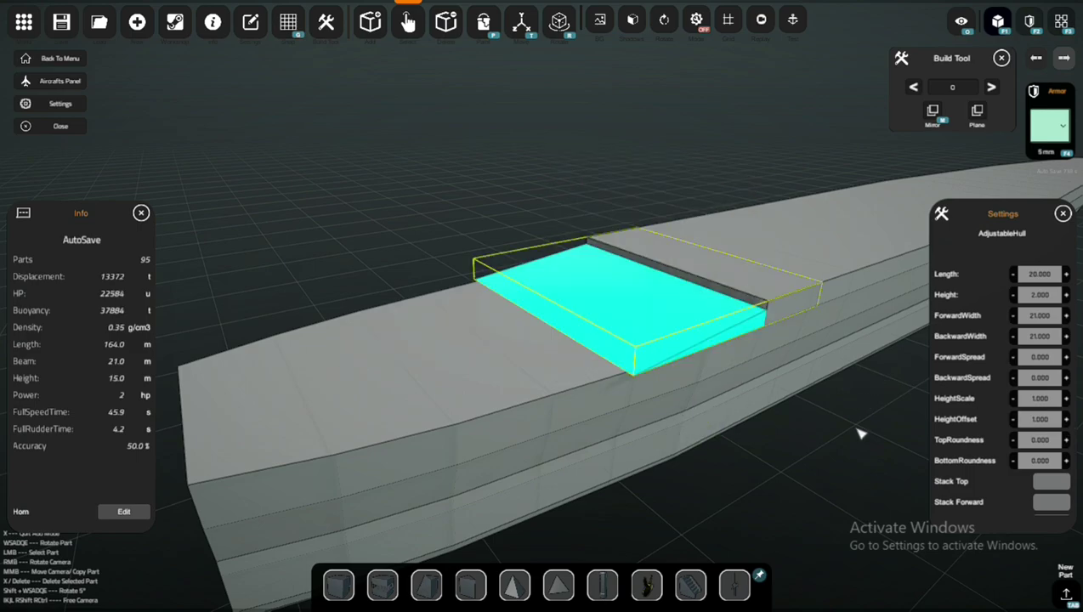
# Move the copied deck segment along the deck toward the bow and deselect it.
pyautogui.moveTo(861, 432); pyautogui.dragTo(767, 435, button='right')
pyautogui.press('t')
pyautogui.moveTo(618, 278); pyautogui.dragTo(541, 294)
pyautogui.moveTo(544, 292); pyautogui.dragTo(767, 168, button='right')
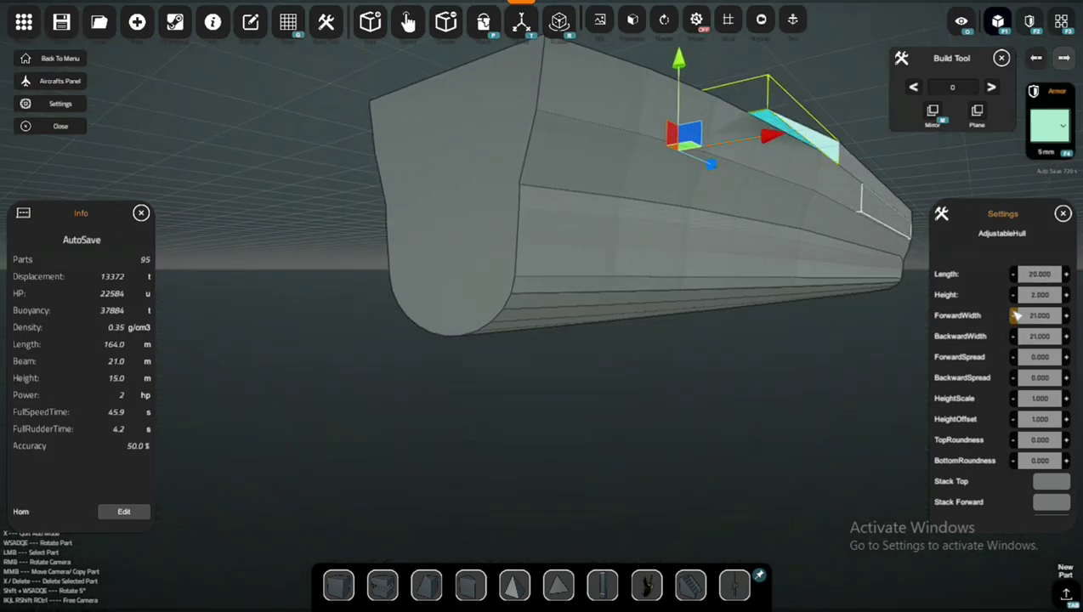
pyautogui.click(742, 398)
# Set the ForwardWidth of the lowest bow segment and the thin segment above it to 0.
pyautogui.moveTo(743, 397); pyautogui.dragTo(531, 391, button='right')
pyautogui.scroll(-5, 815, 413)
pyautogui.click(531, 390)
pyautogui.scroll(3, 687, 482)
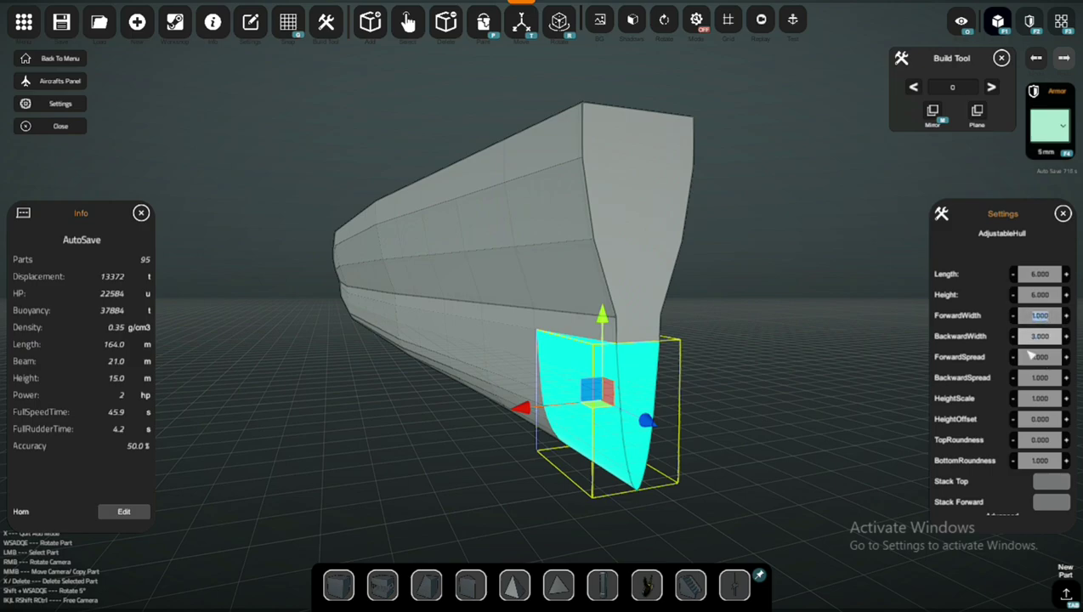
pyautogui.write('2')
pyautogui.click(636, 334)
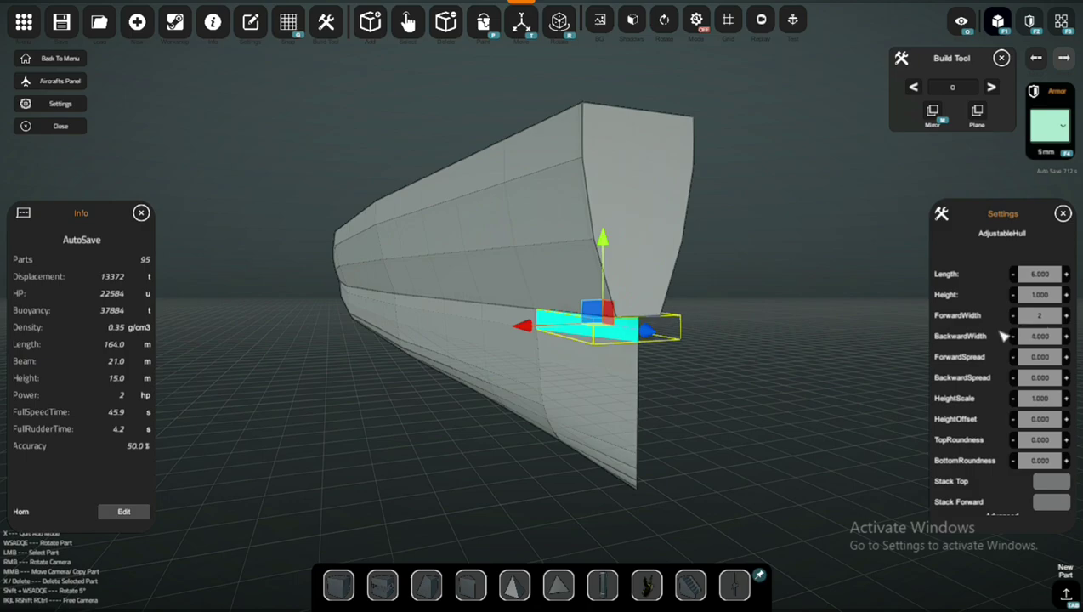
# Set the ForwardWidth of the flared bow segment directly above the thin one to 0.
pyautogui.click(663, 314)
pyautogui.moveTo(775, 346); pyautogui.dragTo(759, 325, button='right')
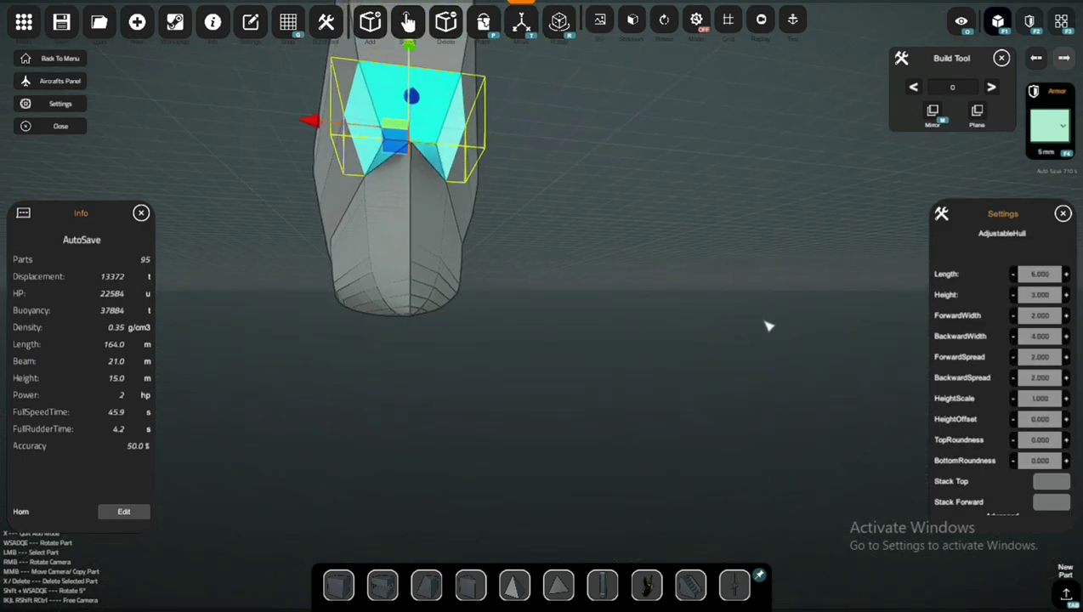
pyautogui.click(1013, 315)
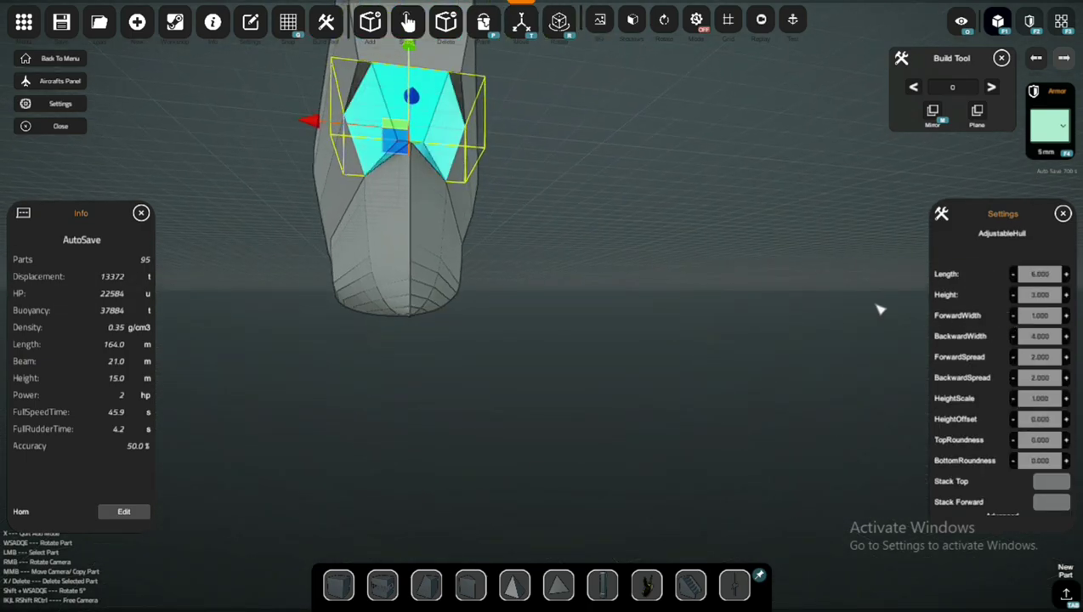
pyautogui.click(1036, 318)
pyautogui.write('0')
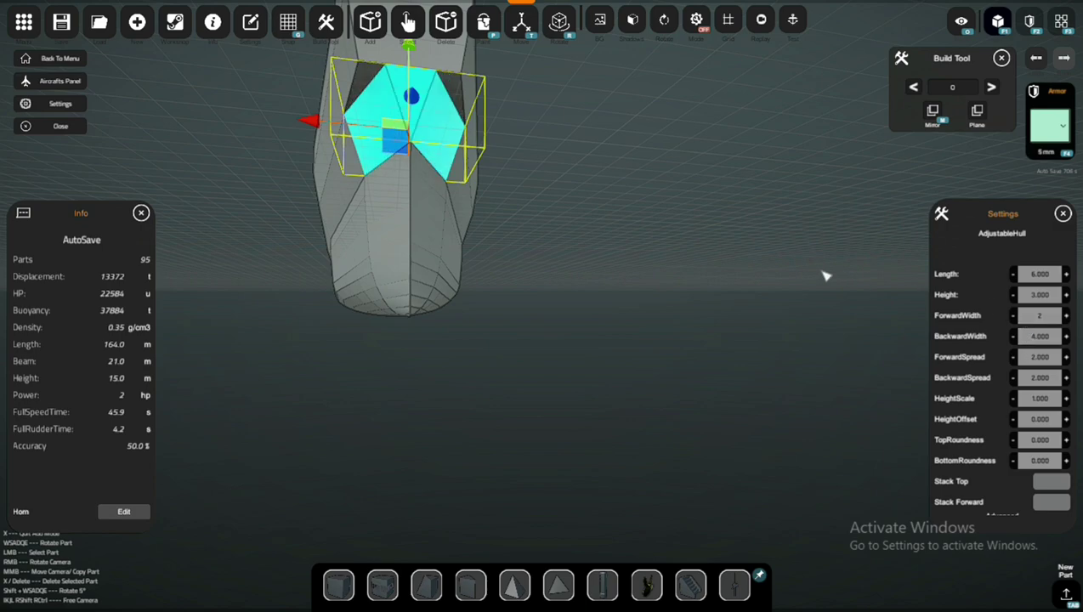
pyautogui.click(725, 273)
# Set the ForwardWidth of the second bow segment from the top to 2.
pyautogui.moveTo(726, 273); pyautogui.dragTo(769, 317, button='right')
pyautogui.click(503, 153)
pyautogui.moveTo(978, 312); pyautogui.dragTo(915, 286, button='right')
pyautogui.click(1015, 316)
pyautogui.click(1015, 316)
pyautogui.click(649, 173)
# Set the ForwardWidth of the topmost bow segment to 3 and deselect it.
pyautogui.moveTo(650, 173); pyautogui.dragTo(660, 200, button='right')
pyautogui.click(472, 157)
pyautogui.moveTo(786, 292); pyautogui.dragTo(796, 282, button='right')
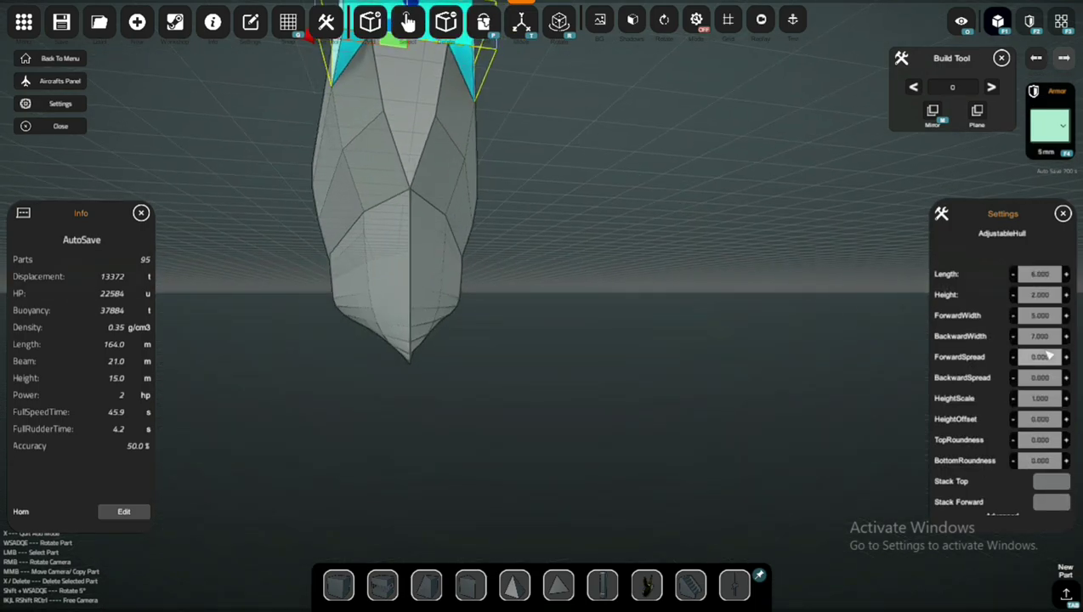
pyautogui.click(1016, 320)
pyautogui.click(1015, 319)
pyautogui.click(640, 221)
# Copy the pointed, flared bow segment and place the copy in front of the bow.
pyautogui.moveTo(639, 221); pyautogui.dragTo(544, 259, button='right')
pyautogui.scroll(-2, 436, 370)
pyautogui.moveTo(436, 370); pyautogui.dragTo(791, 276, button='right')
pyautogui.moveTo(545, 302); pyautogui.dragTo(597, 294, button='right')
pyautogui.click(596, 295)
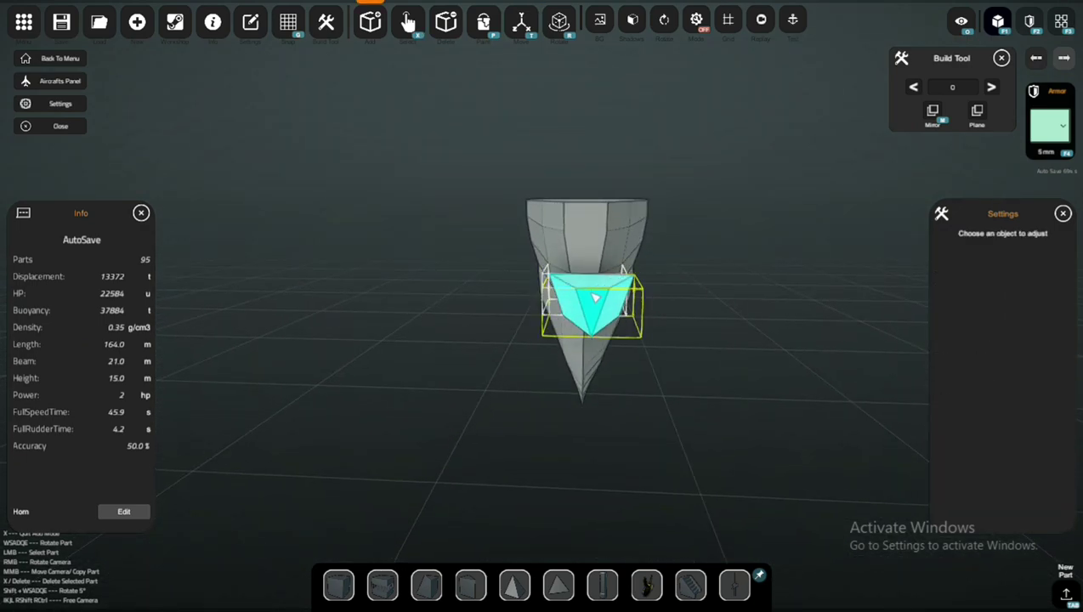
pyautogui.click(592, 297)
pyautogui.press('x')
# Shape the copy into a wedge with BackwardWidth 0, ForwardSpread 0, HeightOffset 1 and length 4.
pyautogui.click(589, 307)
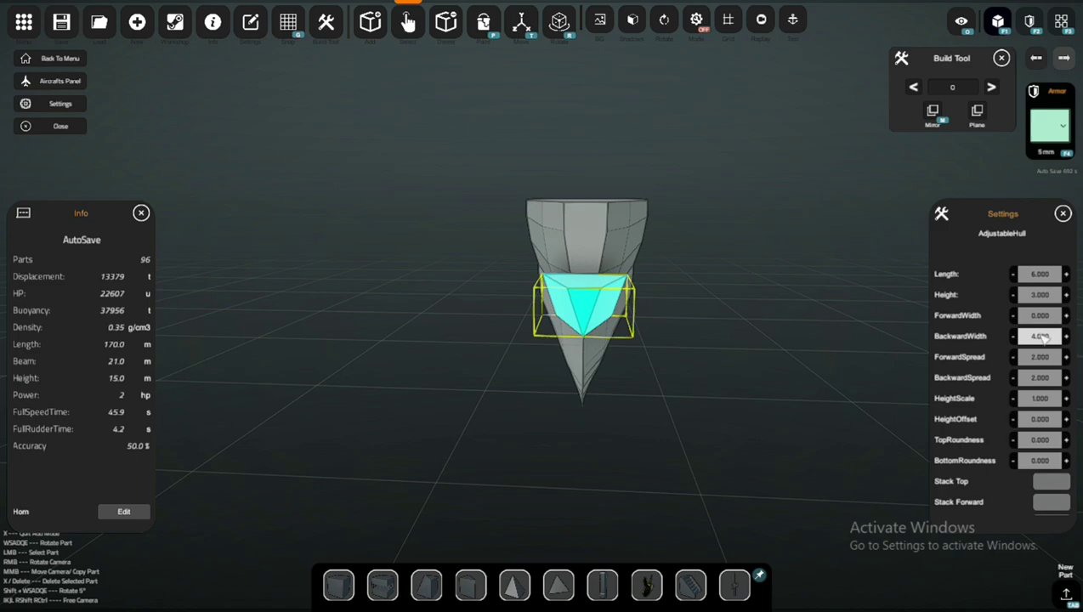
pyautogui.click(1044, 338)
pyautogui.write('0')
pyautogui.click(1043, 360)
pyautogui.write('0')
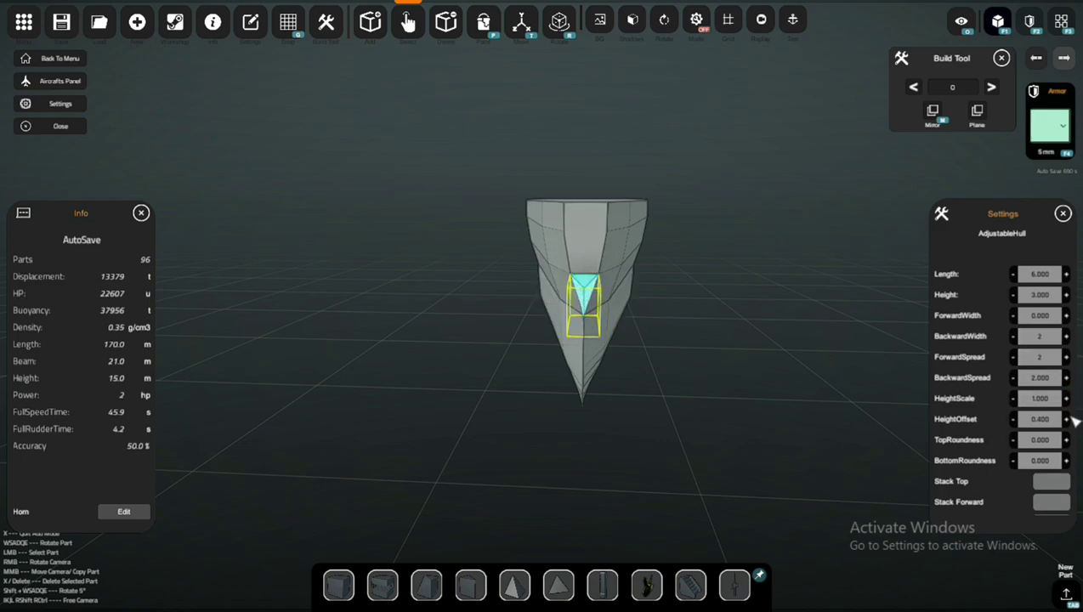
pyautogui.click(669, 264)
pyautogui.moveTo(668, 264); pyautogui.dragTo(597, 267, button='right')
pyautogui.click(364, 310)
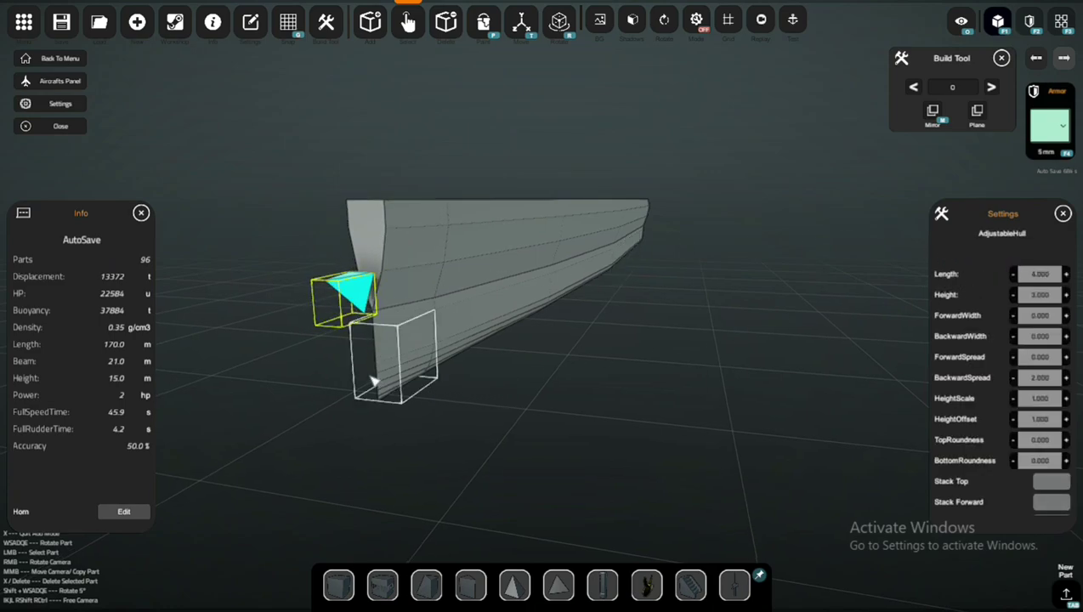
# Move the wedge back against the bow and deselect it.
pyautogui.press('t')
pyautogui.moveTo(285, 317)
pyautogui.mouseDown()
pyautogui.moveTo(310, 321)
pyautogui.moveTo(299, 318)
pyautogui.mouseUp()
pyautogui.click(331, 402)
# Copy the wedge and position the copy directly in front of the first one.
pyautogui.moveTo(332, 403); pyautogui.dragTo(440, 376, button='right')
pyautogui.click(546, 393)
pyautogui.middleClick(539, 398)
pyautogui.click(530, 410)
pyautogui.press('x')
pyautogui.click(533, 366)
pyautogui.moveTo(532, 366); pyautogui.dragTo(477, 378, button='right')
pyautogui.press('t')
pyautogui.moveTo(364, 410); pyautogui.dragTo(405, 466)
pyautogui.click(652, 437)
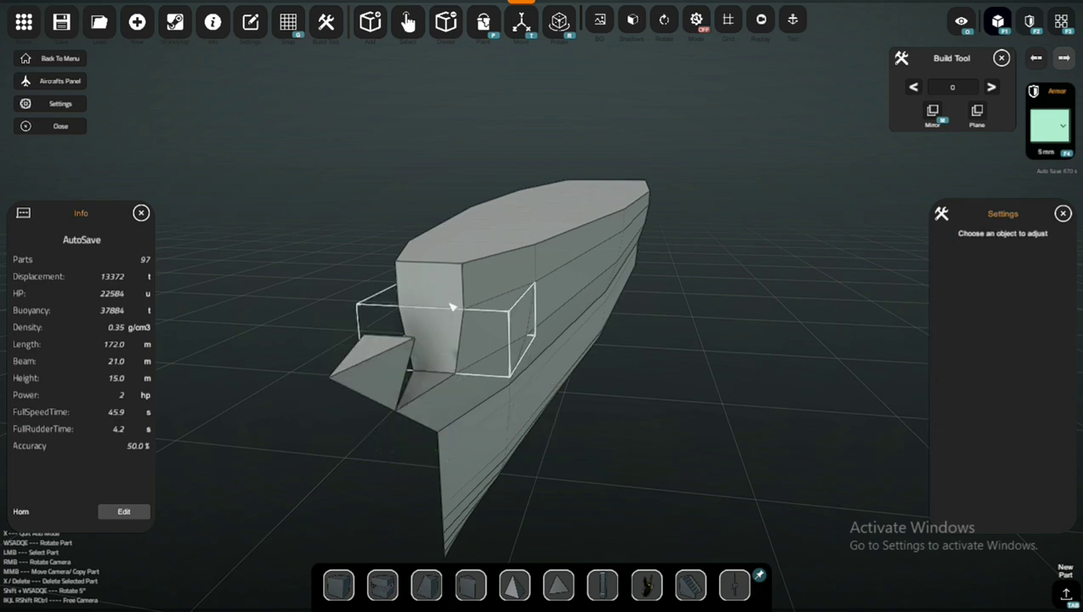
# Copy the front wedge and position the third wedge ahead of and above the second.
pyautogui.click(375, 389)
pyautogui.middleClick(384, 383)
pyautogui.moveTo(329, 381); pyautogui.dragTo(347, 386, button='right')
pyautogui.click(512, 445)
pyautogui.press('x')
pyautogui.click(527, 386)
pyautogui.moveTo(527, 385); pyautogui.dragTo(502, 399, button='right')
pyautogui.press('t')
pyautogui.moveTo(441, 396); pyautogui.dragTo(411, 433)
pyautogui.click(721, 397)
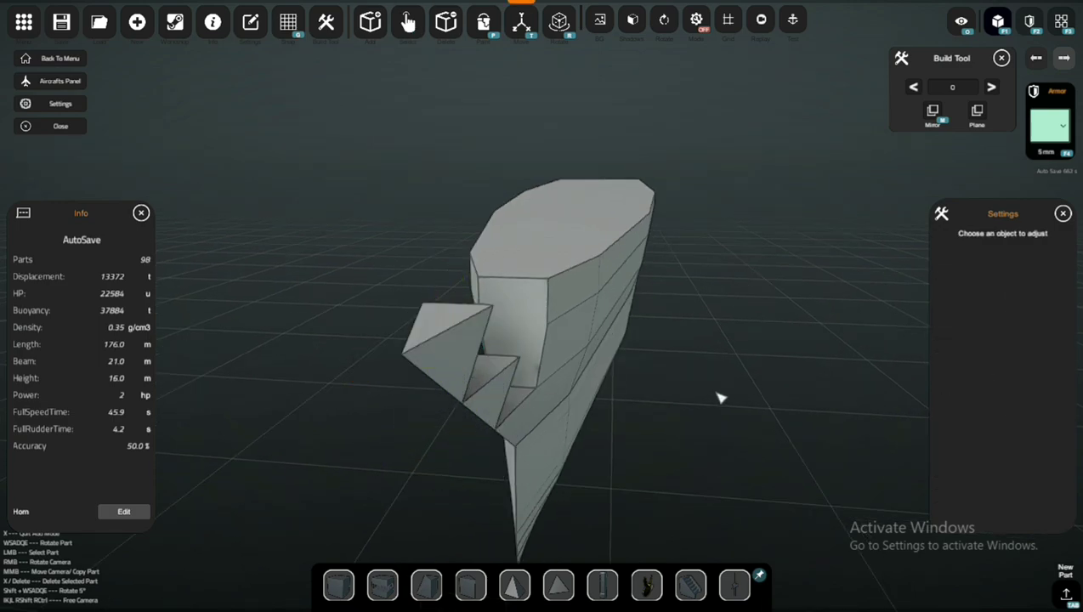
# Set the foremost wedge's height to 2 and lower it into line with the others.
pyautogui.click(482, 356)
pyautogui.click(1013, 295)
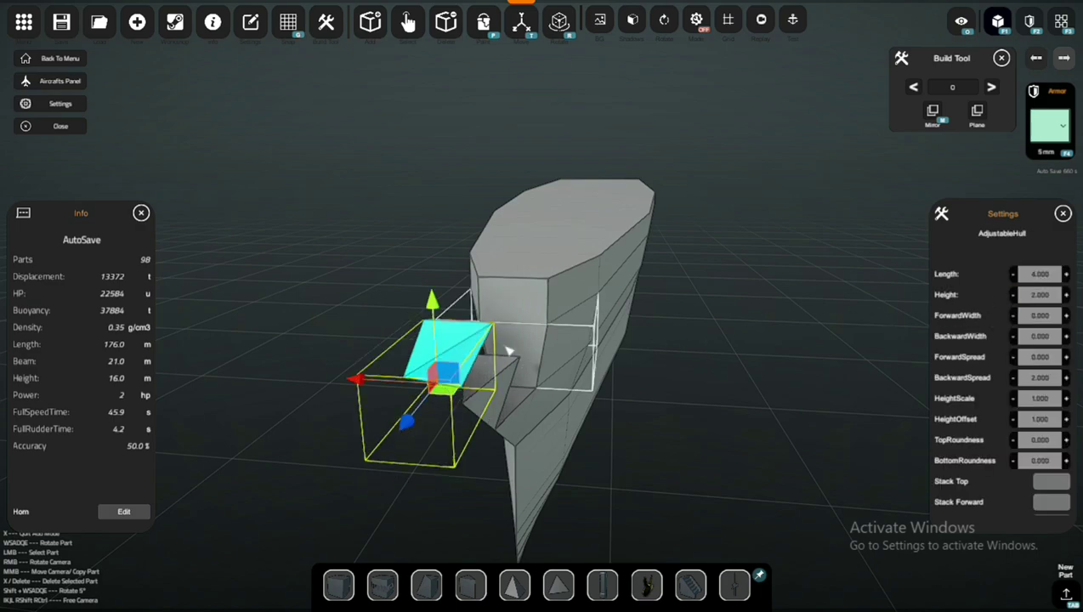
pyautogui.moveTo(435, 310); pyautogui.dragTo(436, 328)
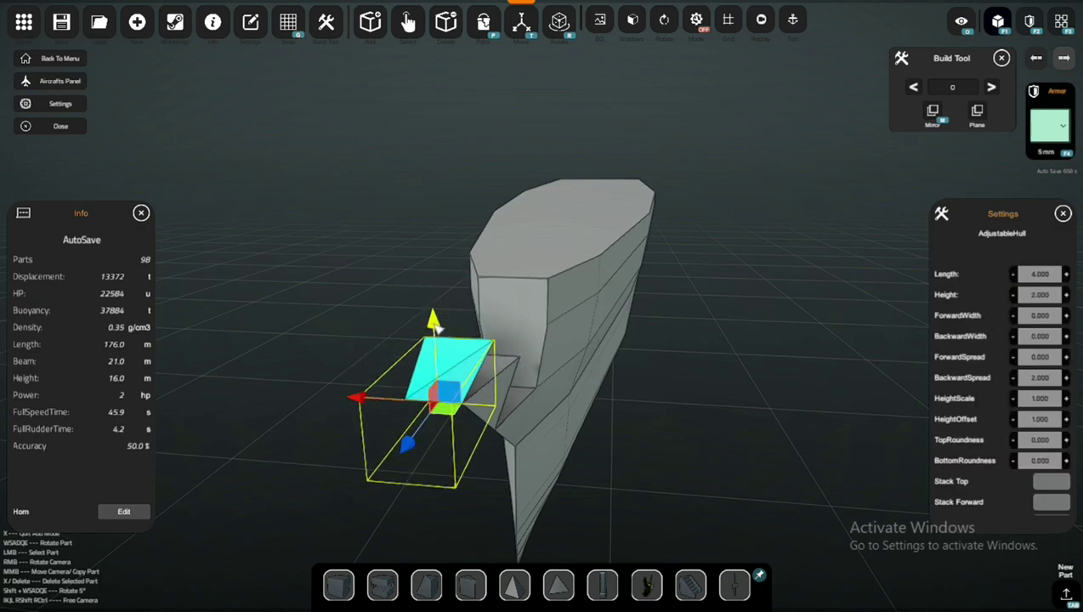
pyautogui.click(756, 395)
# Shorten the wedge nearest the hull by one length increment.
pyautogui.moveTo(756, 394); pyautogui.dragTo(258, 328, button='right')
pyautogui.moveTo(348, 321); pyautogui.dragTo(551, 321, button='middle')
pyautogui.moveTo(551, 322); pyautogui.dragTo(485, 274, button='right')
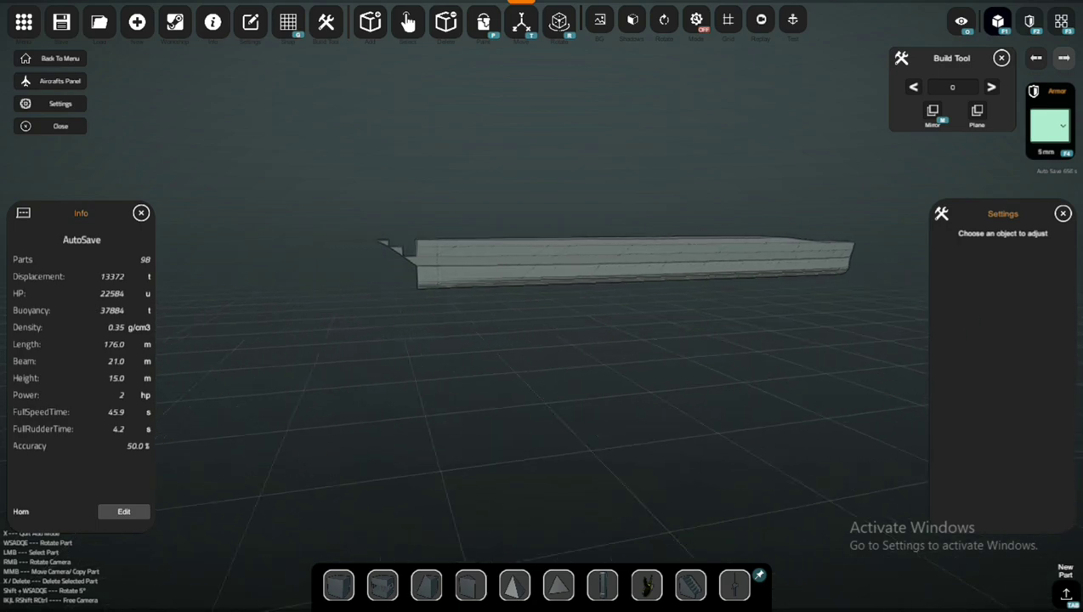
pyautogui.click(485, 245)
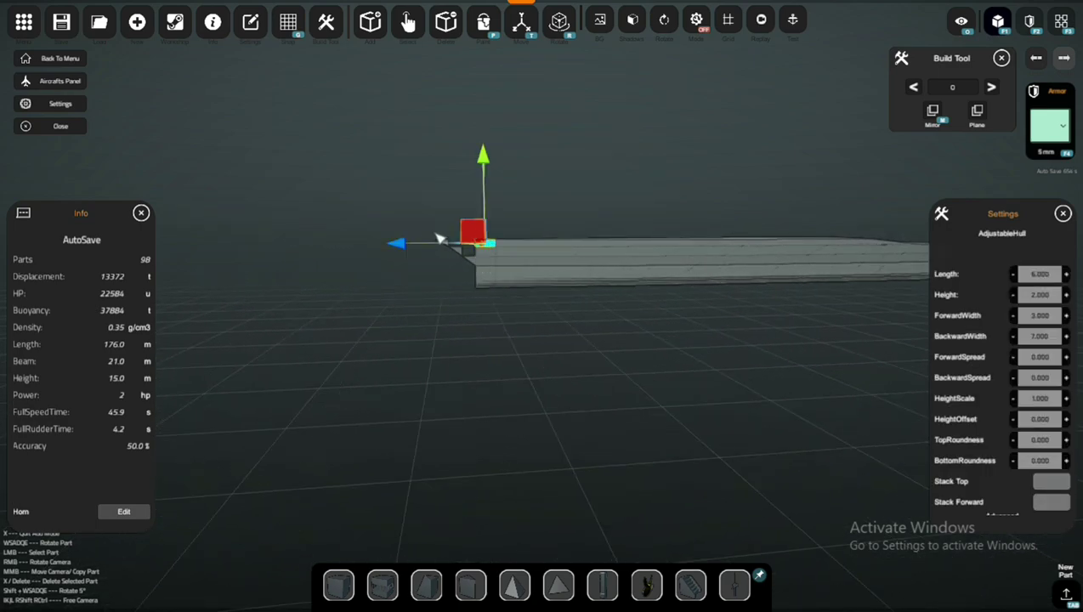
pyautogui.click(448, 246)
pyautogui.click(442, 246)
pyautogui.click(483, 334)
pyautogui.moveTo(480, 328); pyautogui.dragTo(527, 313, button='right')
pyautogui.click(528, 313)
pyautogui.click(1018, 280)
pyautogui.click(674, 398)
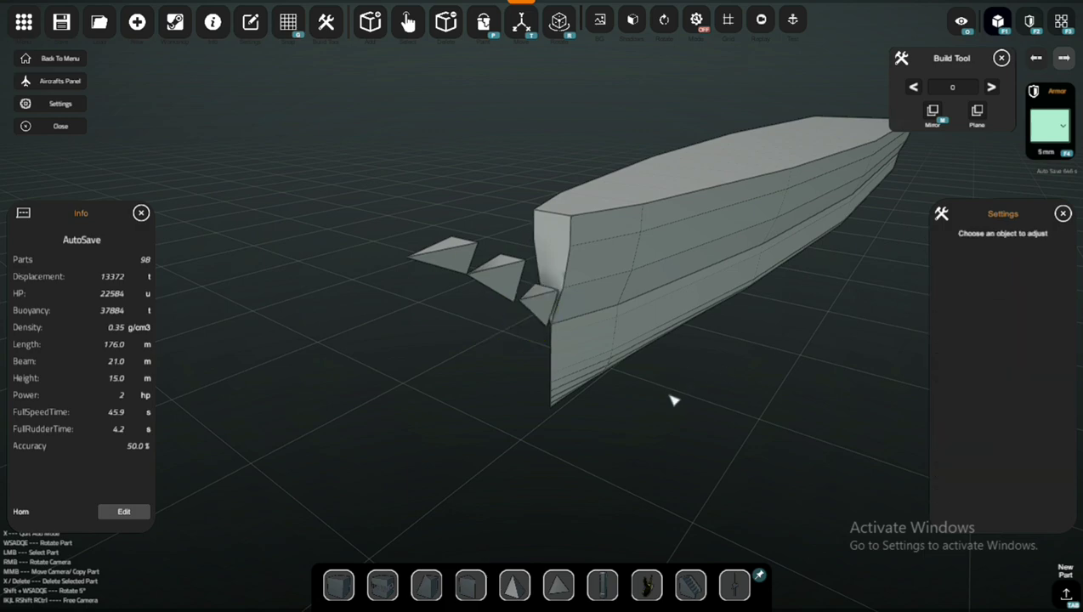
# Move the shortened wedge back against the bow and deselect it.
pyautogui.scroll(2, 671, 398)
pyautogui.click(540, 330)
pyautogui.click(479, 369)
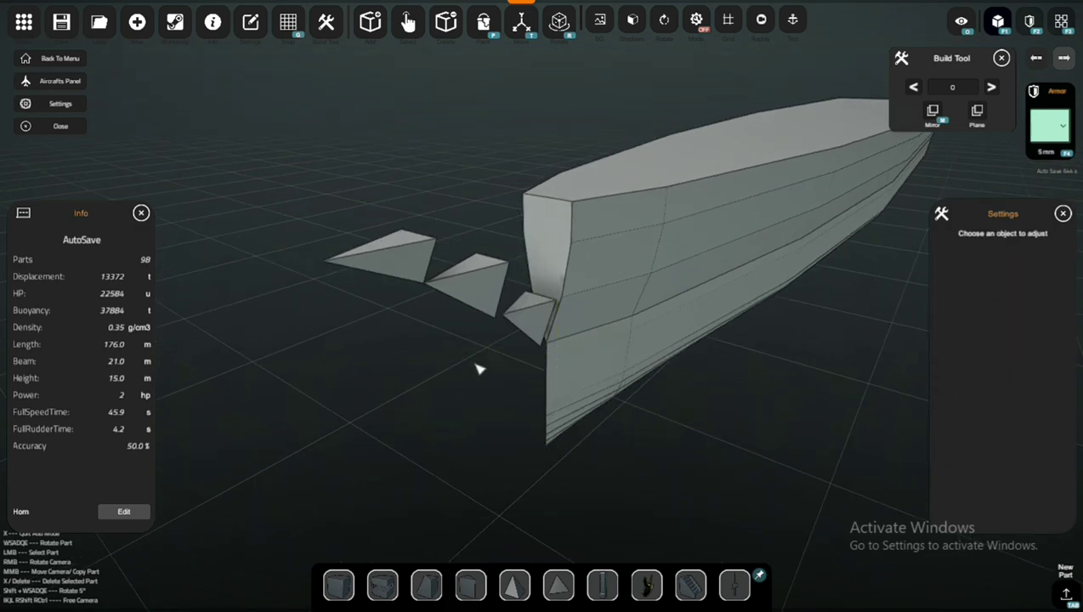
pyautogui.click(520, 338)
pyautogui.moveTo(470, 370); pyautogui.dragTo(478, 365)
pyautogui.click(510, 410)
# Set the middle wedge's length to 3 and move it back to meet the wedge at the hull.
pyautogui.click(488, 290)
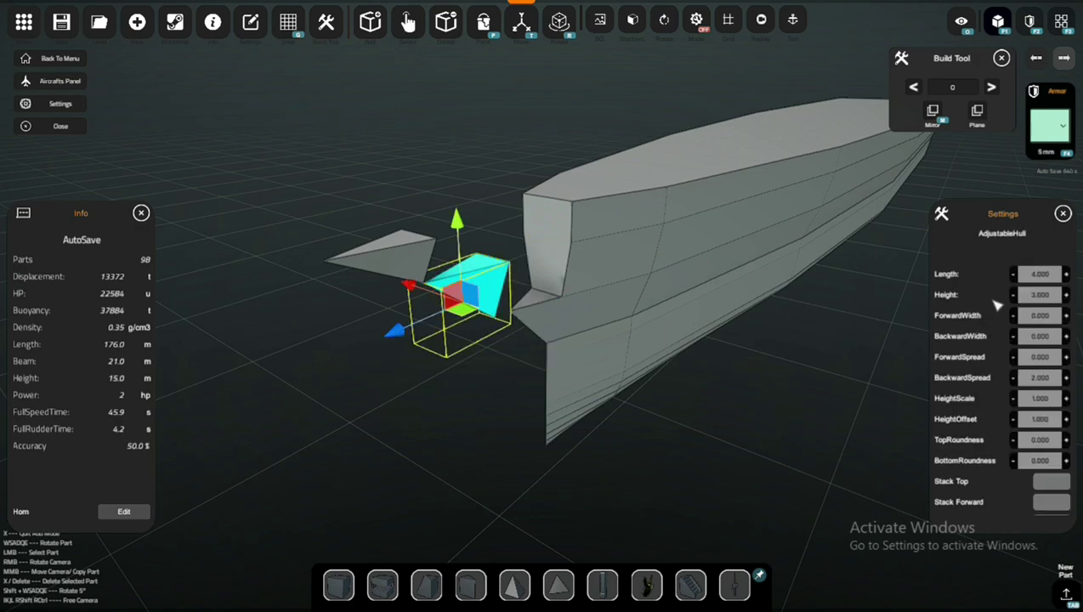
pyautogui.click(1014, 274)
pyautogui.moveTo(405, 337); pyautogui.dragTo(436, 323)
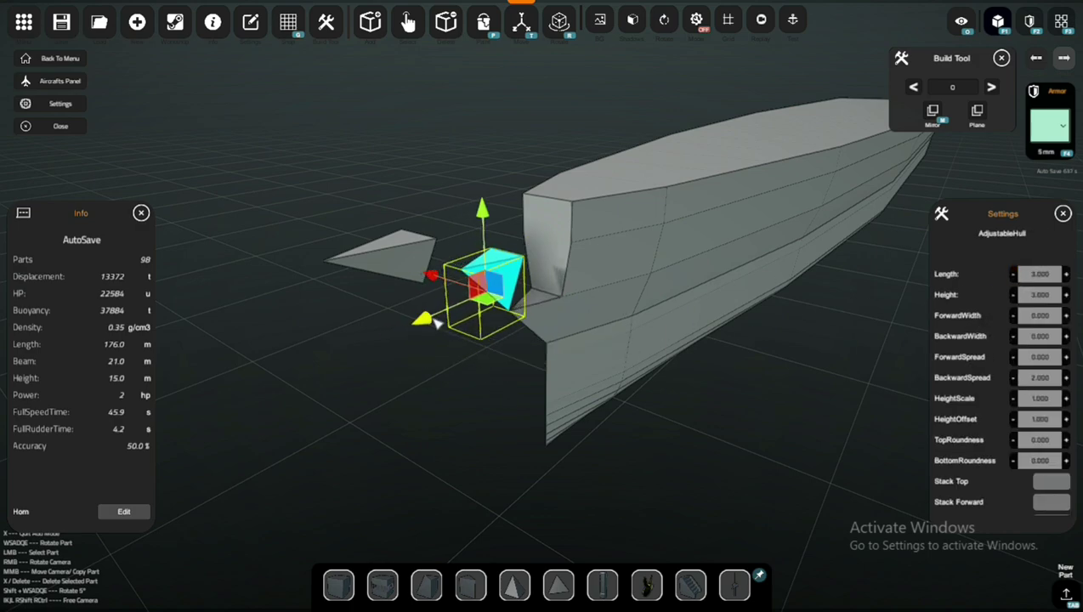
# Move the foremost wedge back to meet the middle wedge and deselect it.
pyautogui.click(385, 247)
pyautogui.moveTo(300, 304); pyautogui.dragTo(362, 281)
pyautogui.scroll(-5, 767, 528)
pyautogui.click(761, 523)
# Stack a new segment forward of the second bow segment from the top and set its length to 3.
pyautogui.moveTo(655, 453); pyautogui.dragTo(622, 462, button='right')
pyautogui.scroll(5, 622, 462)
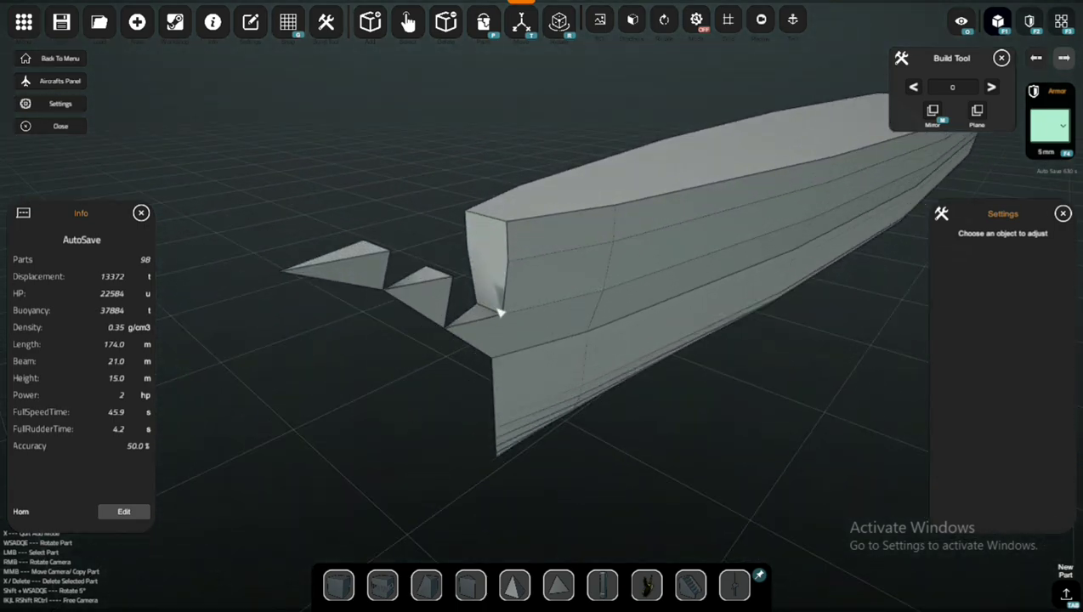
pyautogui.click(521, 291)
pyautogui.moveTo(619, 384); pyautogui.dragTo(714, 420, button='right')
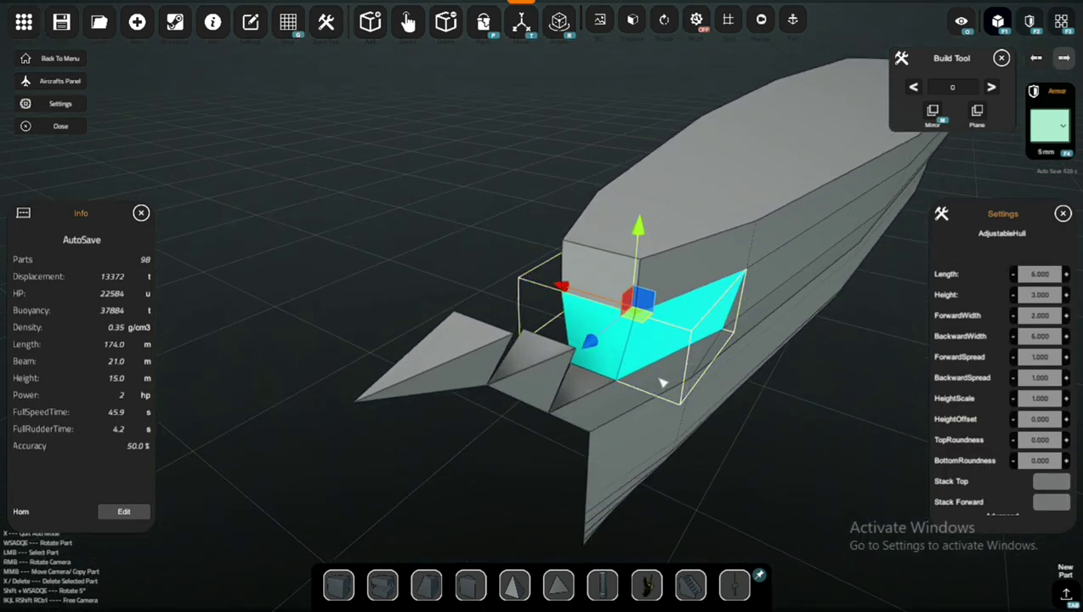
pyautogui.click(1051, 502)
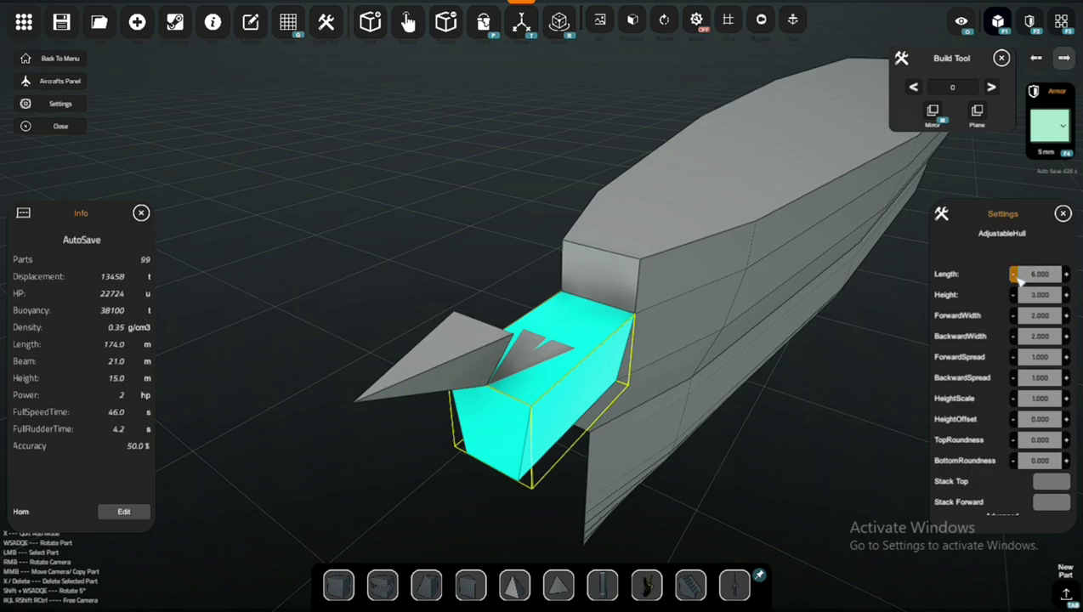
pyautogui.click(1014, 276)
pyautogui.click(1015, 276)
pyautogui.click(1015, 276)
# Move the new forward segment back against the bow.
pyautogui.press('t')
pyautogui.moveTo(498, 430); pyautogui.dragTo(529, 406)
pyautogui.moveTo(529, 406); pyautogui.dragTo(574, 292, button='right')
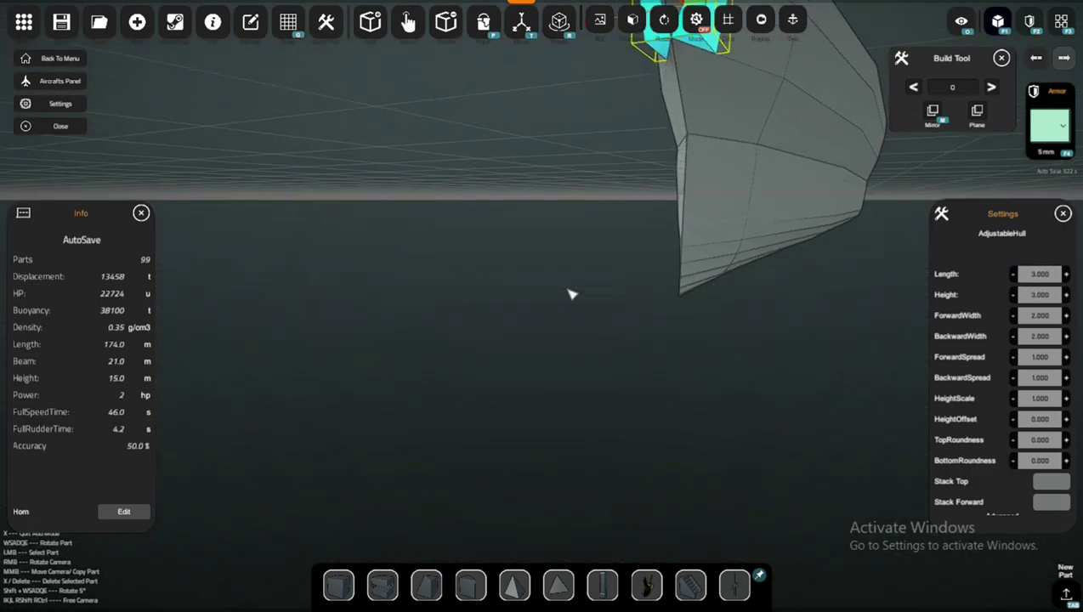
# Set the new forward segment's ForwardWidth to 0.
pyautogui.click(1014, 316)
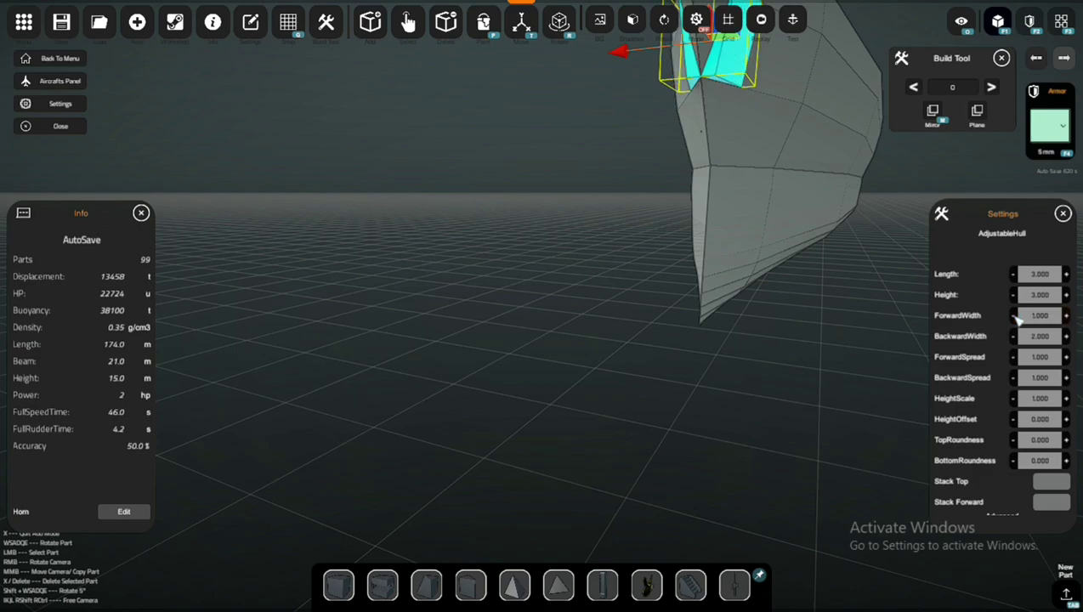
pyautogui.click(1047, 321)
pyautogui.write('0')
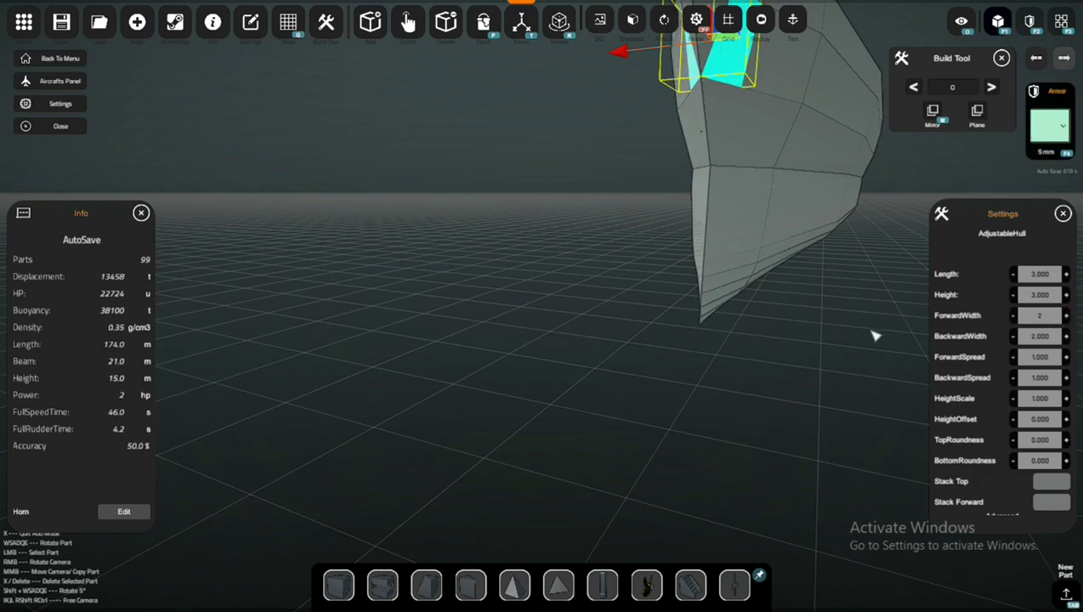
# Apply the zero ForwardWidth to the lower bow wedge, check its fit from the side, and deselect it.
pyautogui.click(874, 335)
pyautogui.moveTo(873, 337); pyautogui.dragTo(837, 427, button='right')
pyautogui.moveTo(673, 338); pyautogui.dragTo(624, 350, button='right')
pyautogui.click(402, 371)
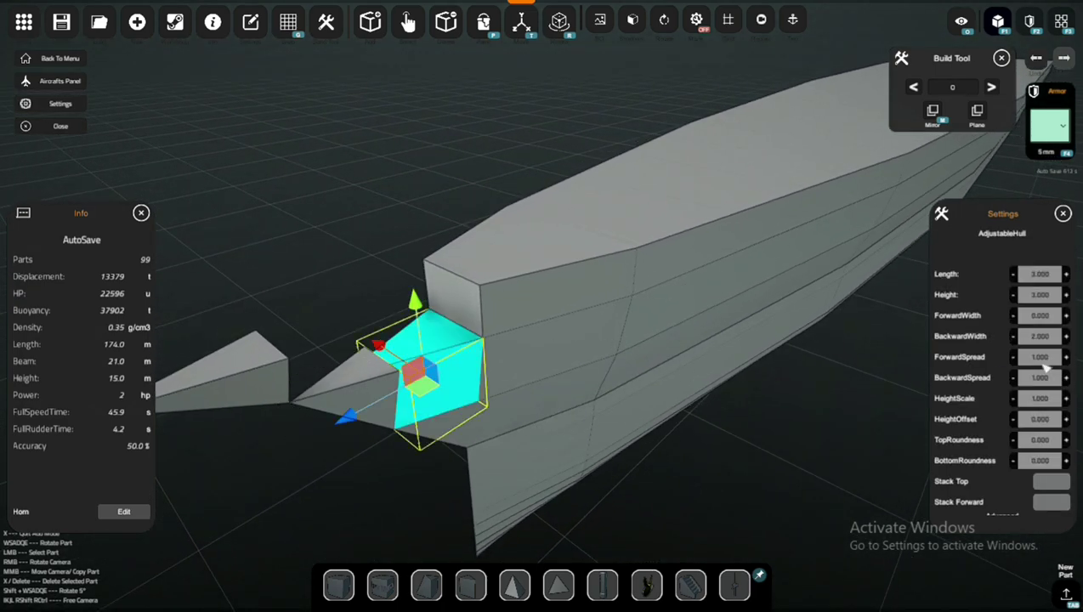
pyautogui.click(859, 499)
pyautogui.moveTo(859, 500); pyautogui.dragTo(893, 500, button='right')
# Stack a new segment forward of the foremost top-deck segment.
pyautogui.click(672, 253)
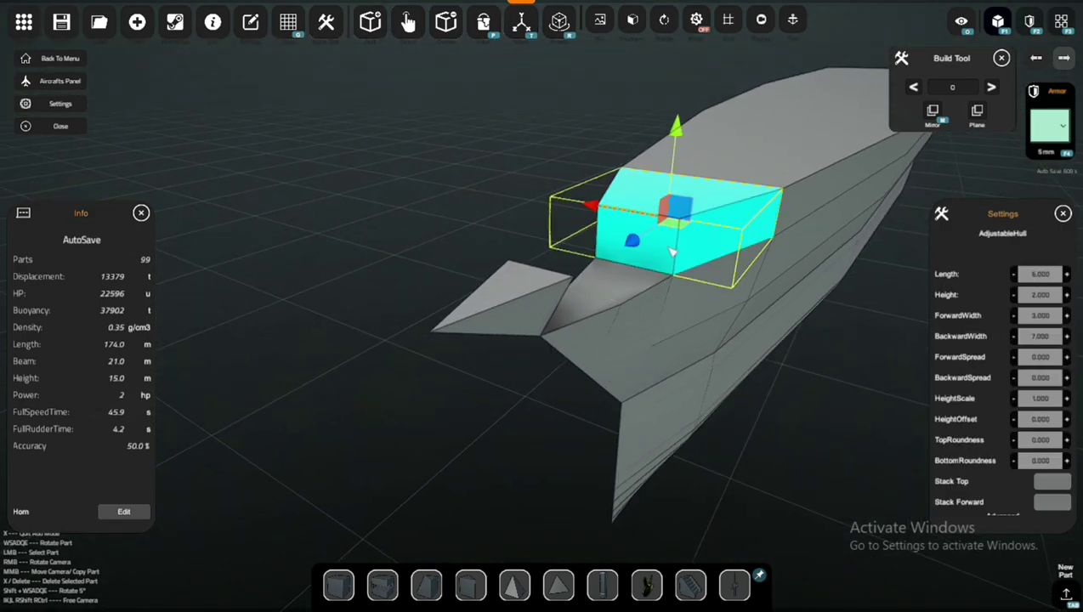
pyautogui.click(1057, 506)
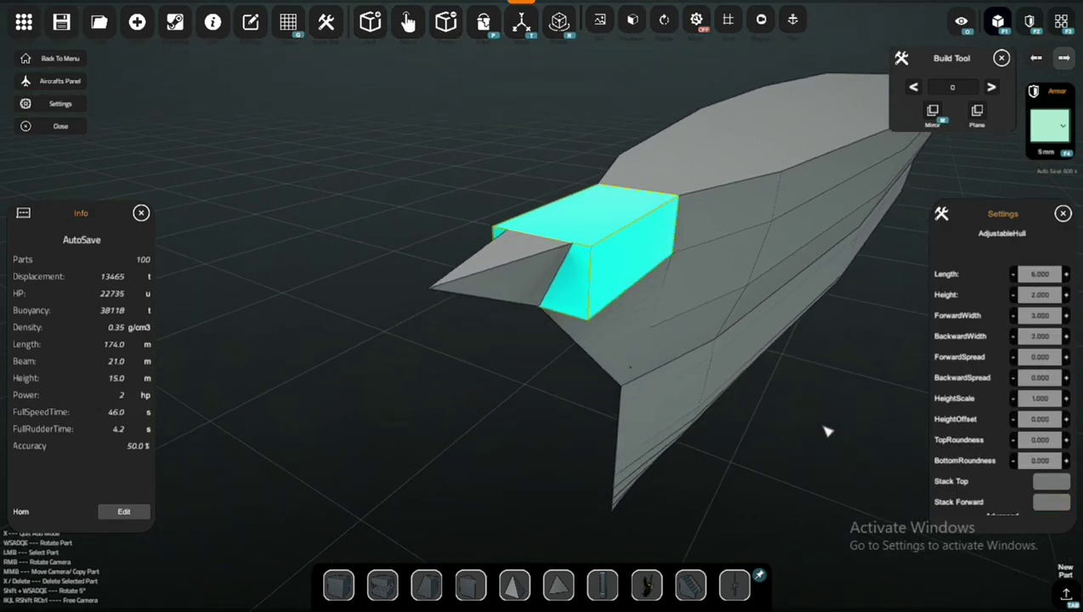
pyautogui.moveTo(822, 436); pyautogui.dragTo(857, 396, button='right')
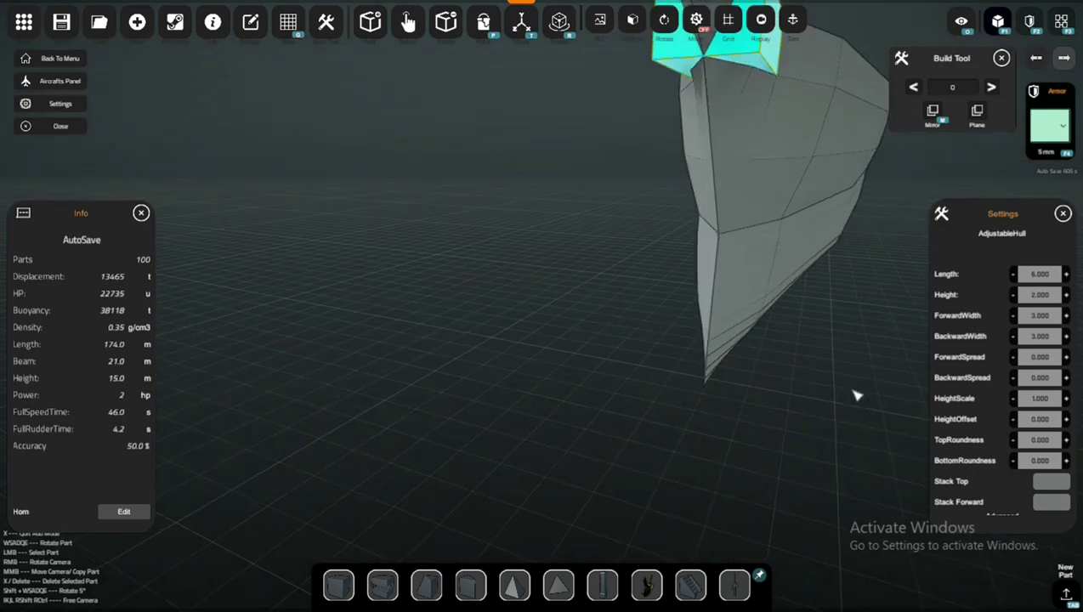
# Try narrowing the new top segment to a point with a ForwardWidth of 0.
pyautogui.click(1018, 319)
pyautogui.click(1017, 319)
pyautogui.hotkey('ctrl', 'z')
pyautogui.moveTo(831, 351); pyautogui.dragTo(733, 396, button='right')
pyautogui.click(614, 378)
pyautogui.moveTo(768, 452); pyautogui.dragTo(820, 365, button='right')
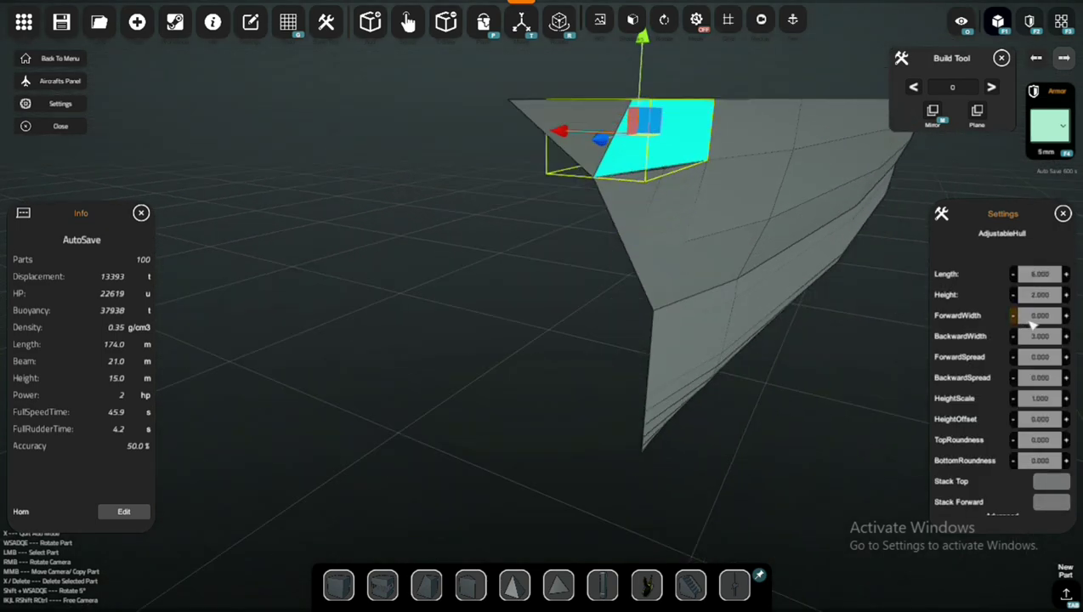
pyautogui.click(693, 223)
pyautogui.moveTo(693, 224); pyautogui.dragTo(657, 291, button='right')
# Set the top bow segment's ForwardWidth to 1 and its Length to 3.
pyautogui.click(612, 372)
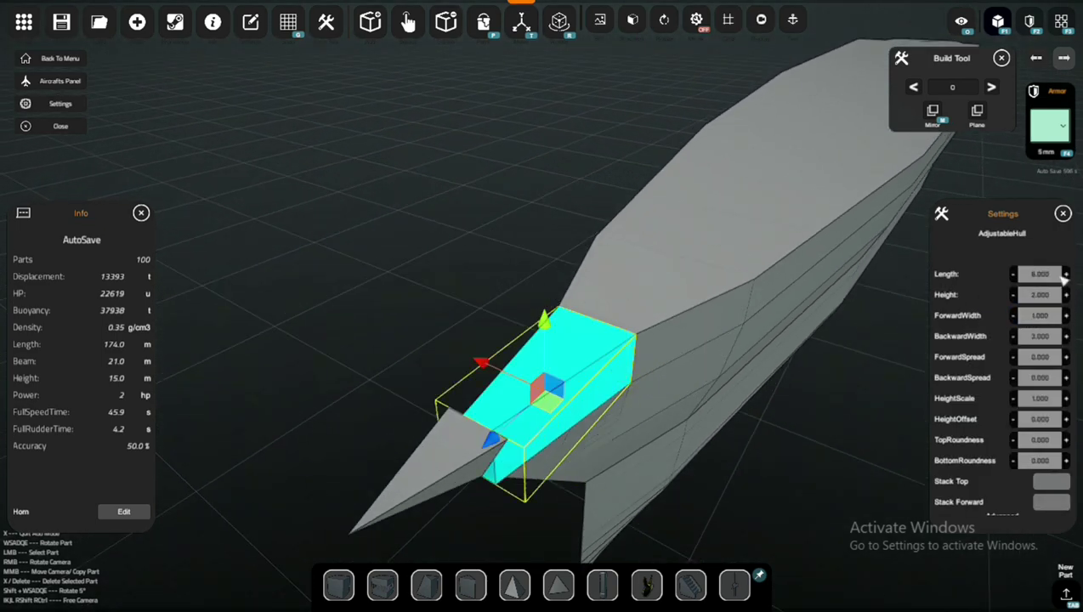
pyautogui.click(1015, 276)
pyautogui.click(1015, 275)
pyautogui.click(1013, 274)
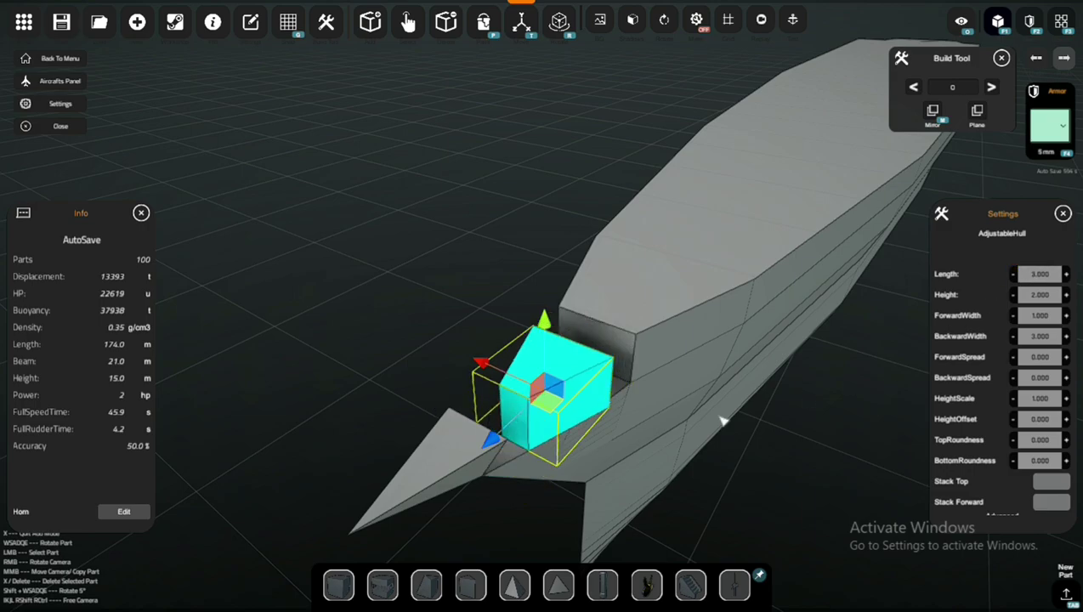
# Move the shortened top segment back against the deck edge and set its ForwardWidth to 2.
pyautogui.moveTo(495, 441); pyautogui.dragTo(526, 413)
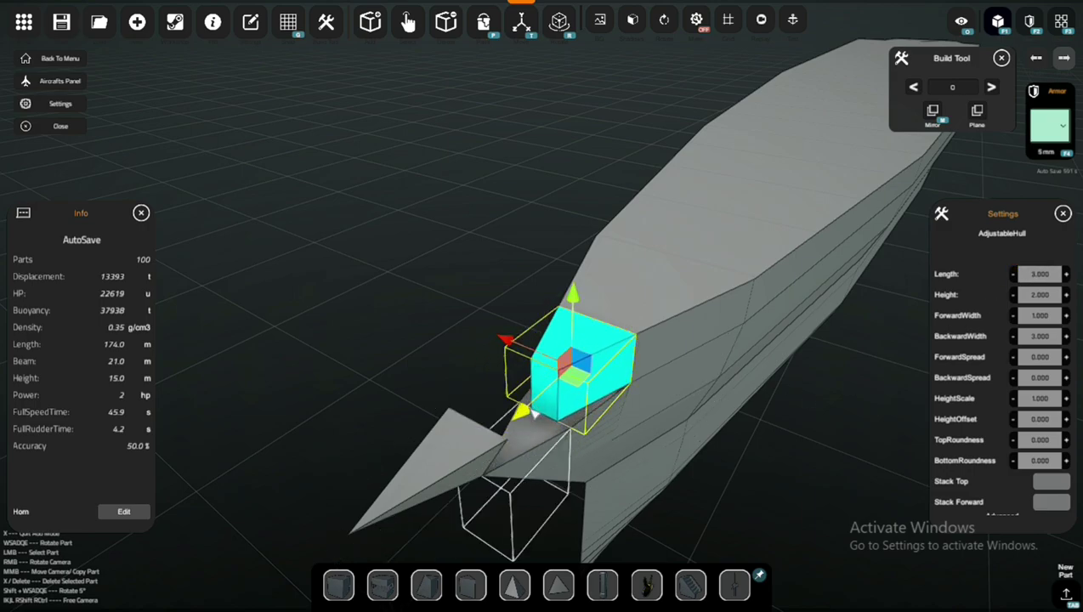
pyautogui.click(1067, 317)
pyautogui.click(817, 508)
# Stack another segment forward of the shortened top segment and set its Length to 3.
pyautogui.click(571, 403)
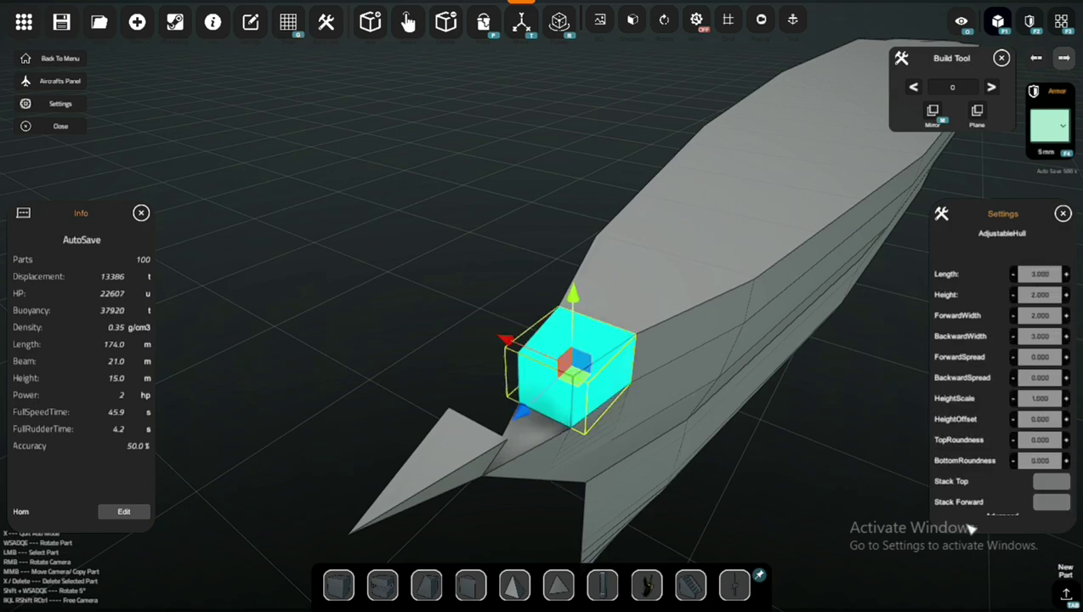
pyautogui.click(1065, 506)
pyautogui.moveTo(800, 442)
pyautogui.mouseDown(button='right')
pyautogui.moveTo(820, 472)
pyautogui.moveTo(803, 421)
pyautogui.mouseUp(button='right')
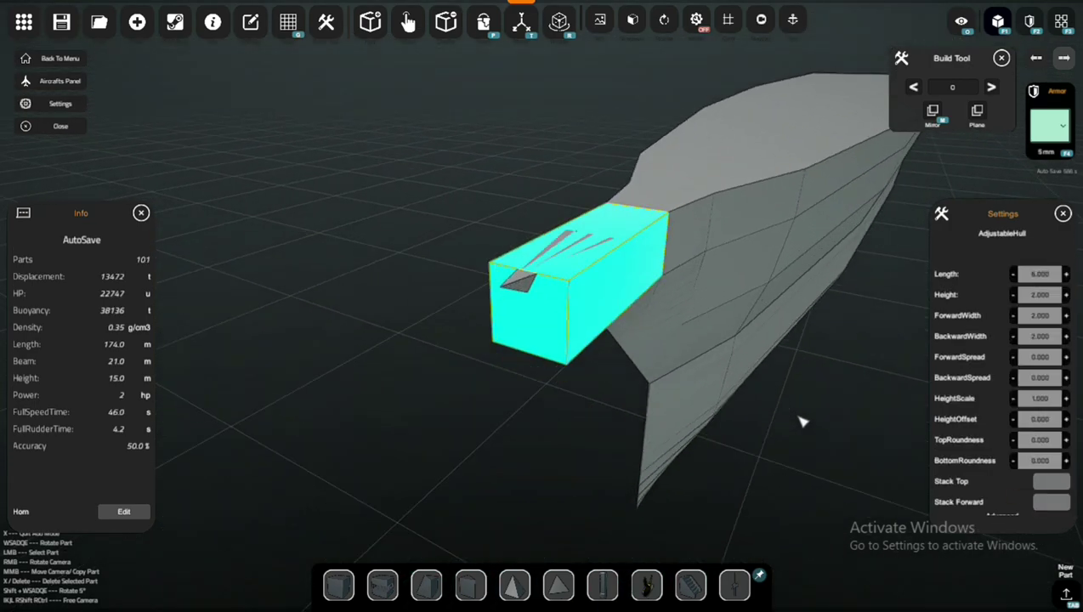
pyautogui.click(1018, 273)
pyautogui.click(1017, 274)
pyautogui.click(1017, 274)
# Move the newly stacked top segment back to meet the segment behind it.
pyautogui.moveTo(720, 332); pyautogui.dragTo(662, 404, button='right')
pyautogui.press('t')
pyautogui.moveTo(452, 490); pyautogui.dragTo(492, 453)
pyautogui.moveTo(493, 453); pyautogui.dragTo(528, 399, button='right')
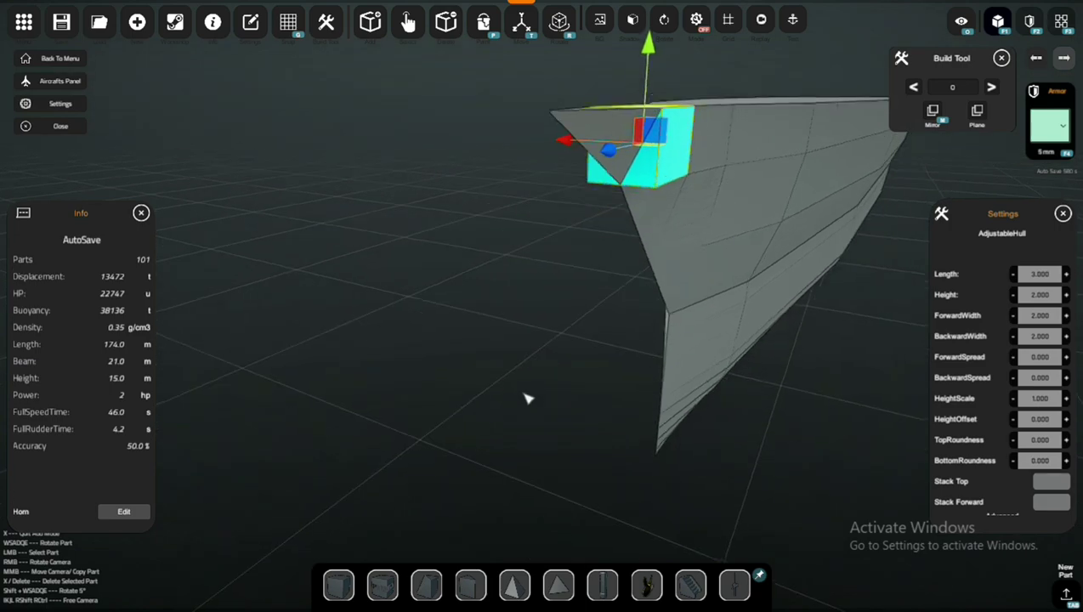
# Set the newest top segment's ForwardWidth to 0 and deselect it.
pyautogui.click(1014, 316)
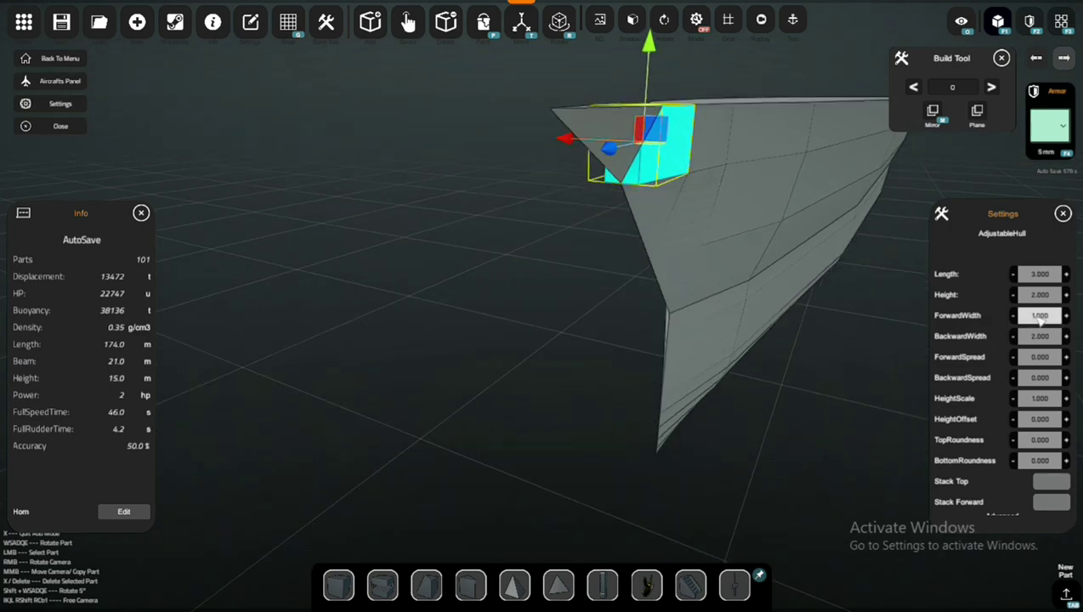
pyautogui.write('0')
pyautogui.click(841, 467)
pyautogui.moveTo(840, 467); pyautogui.dragTo(820, 492, button='right')
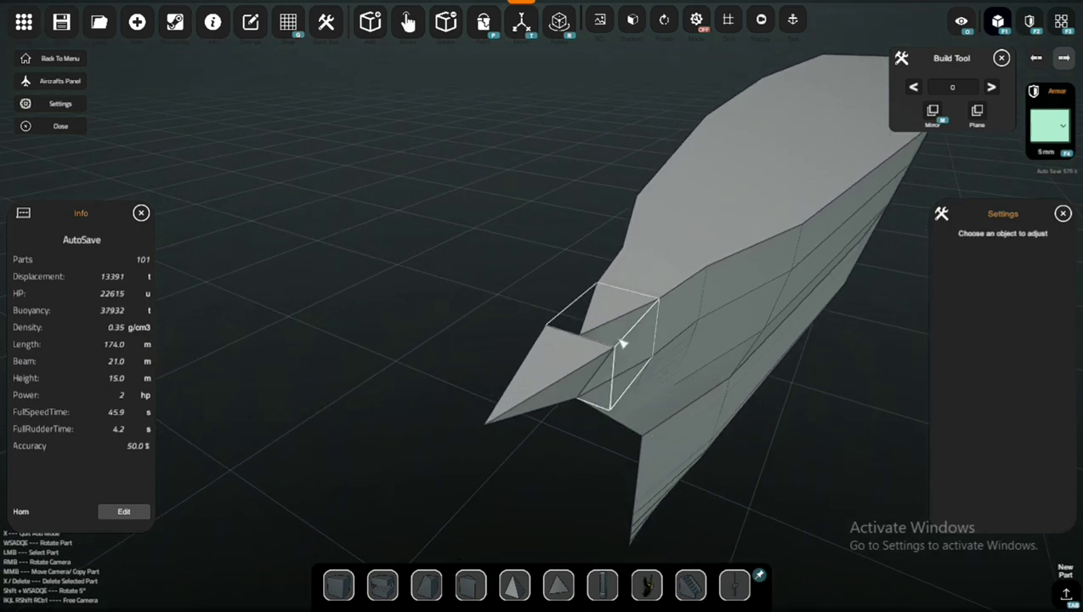
# Set the ForwardSpread of the top segment just behind the foremost wedge to 2.
pyautogui.click(622, 341)
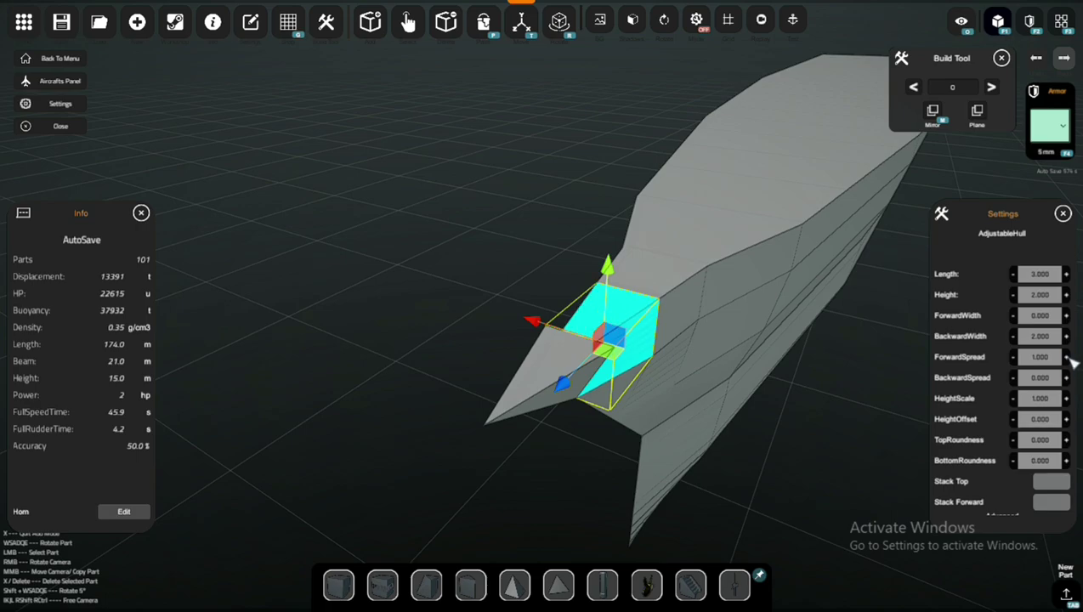
pyautogui.moveTo(790, 457); pyautogui.dragTo(750, 440, button='right')
pyautogui.click(750, 441)
pyautogui.click(865, 432)
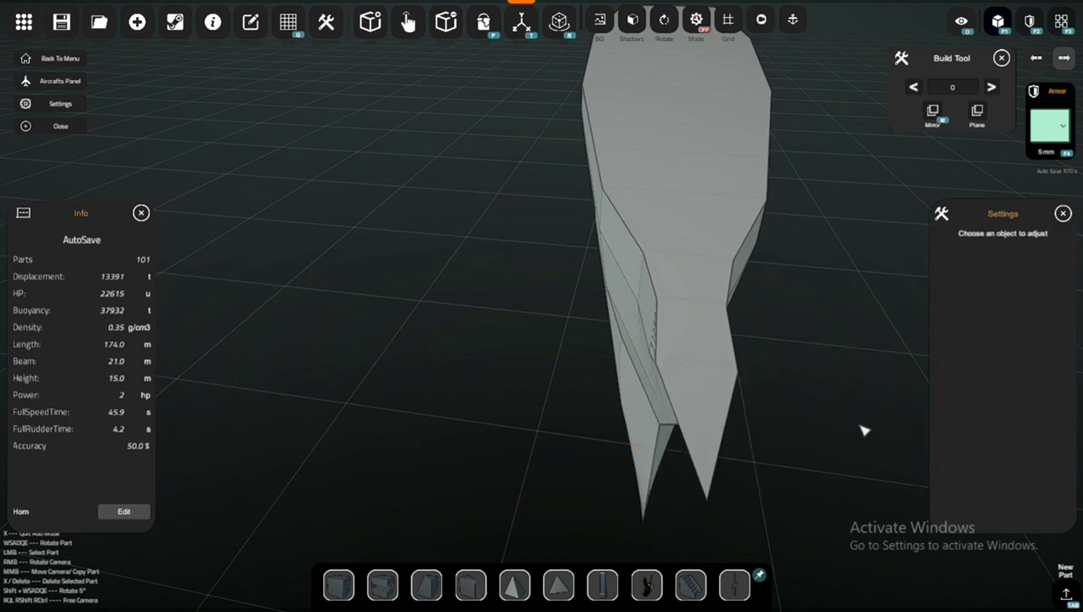
# Reduce the BackwardSpread of the foremost bow wedge to 1 and deselect it.
pyautogui.click(707, 352)
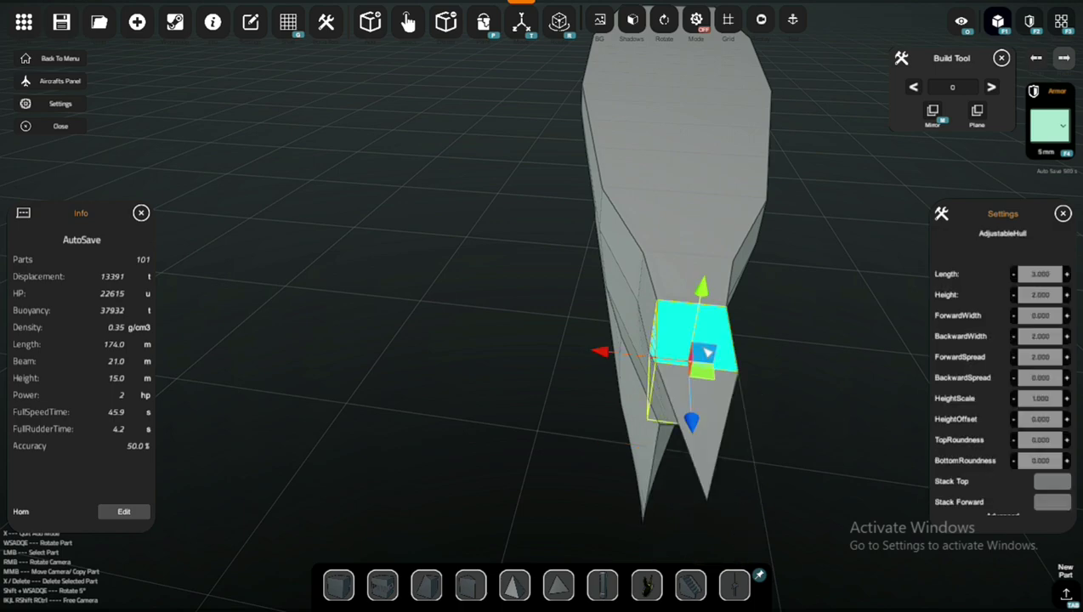
pyautogui.click(730, 436)
pyautogui.click(1015, 380)
pyautogui.click(862, 404)
# Delete the bottom-layer hull segments one after another from the stern forward to the midsection.
pyautogui.moveTo(861, 403); pyautogui.dragTo(444, 261, button='right')
pyautogui.scroll(-3, 674, 344)
pyautogui.scroll(-3, 587, 284)
pyautogui.moveTo(714, 304); pyautogui.dragTo(559, 343, button='right')
pyautogui.moveTo(705, 321); pyautogui.dragTo(1062, 398, button='right')
pyautogui.moveTo(324, 323); pyautogui.dragTo(738, 321, button='right')
pyautogui.moveTo(738, 322); pyautogui.dragTo(422, 433, button='middle')
pyautogui.scroll(3, 426, 385)
pyautogui.moveTo(422, 434); pyautogui.dragTo(212, 257, button='right')
pyautogui.click(373, 294)
pyautogui.press('x')
pyautogui.click(206, 218)
pyautogui.press('x')
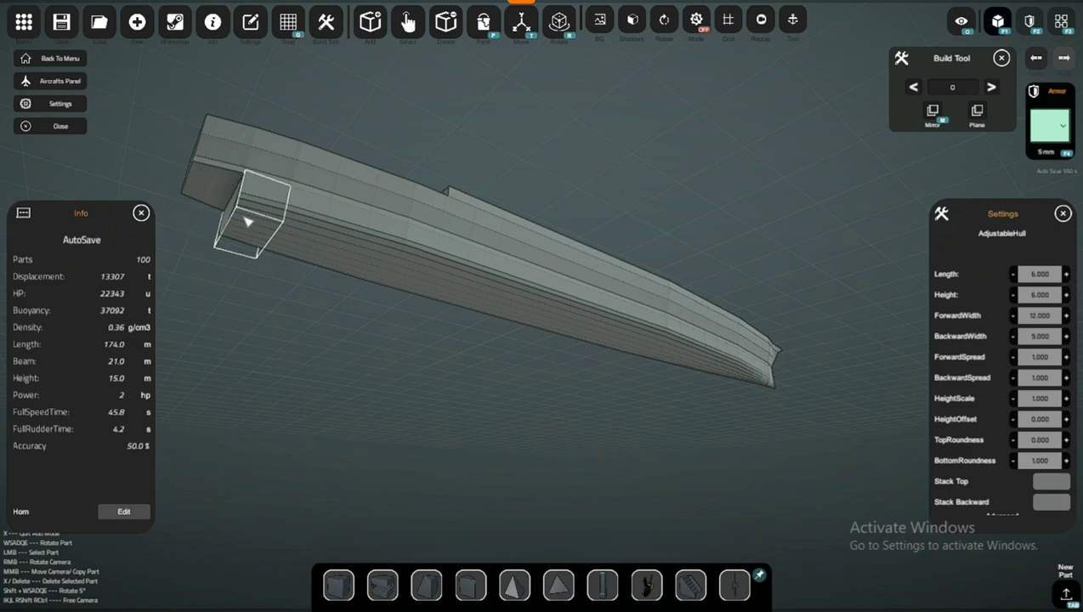
pyautogui.click(246, 223)
pyautogui.press('x')
pyautogui.click(298, 238)
pyautogui.press('x')
pyautogui.click(339, 251)
pyautogui.press('x')
pyautogui.press('x')
pyautogui.click(416, 277)
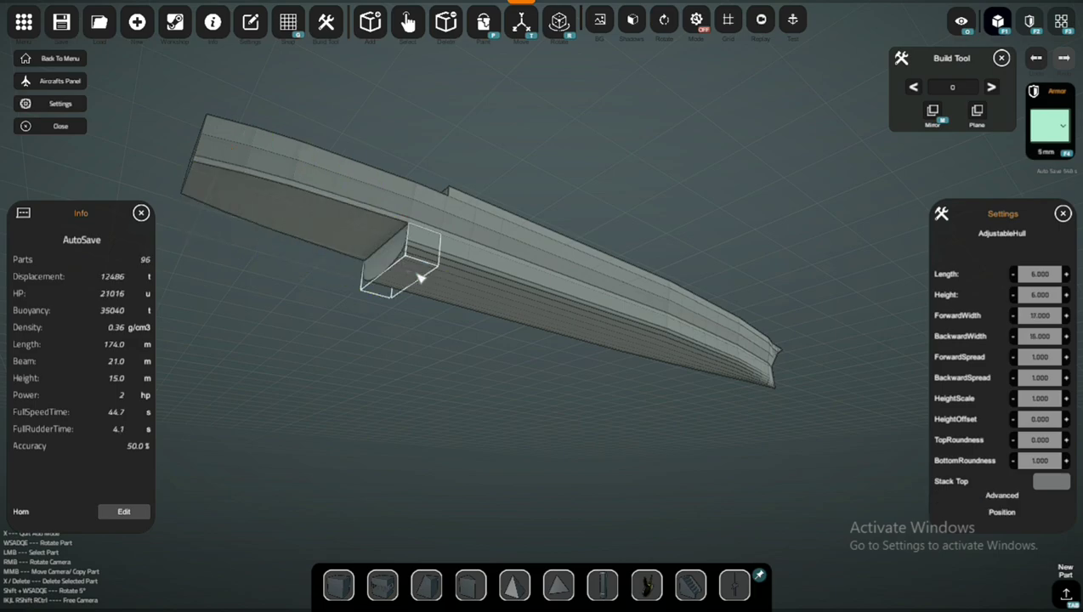
pyautogui.press('x')
pyautogui.click(444, 284)
pyautogui.press('x')
pyautogui.click(471, 291)
pyautogui.press('x')
# Leave part placement and delete one more segment from the exposed end of the bottom hull layer.
pyautogui.middleClick(471, 290)
pyautogui.moveTo(471, 293); pyautogui.dragTo(568, 388, button='right')
pyautogui.click(413, 22)
pyautogui.click(550, 366)
pyautogui.press('x')
# Copy the bottom segment at the exposed end and place the copy directly behind it.
pyautogui.middleClick(536, 320)
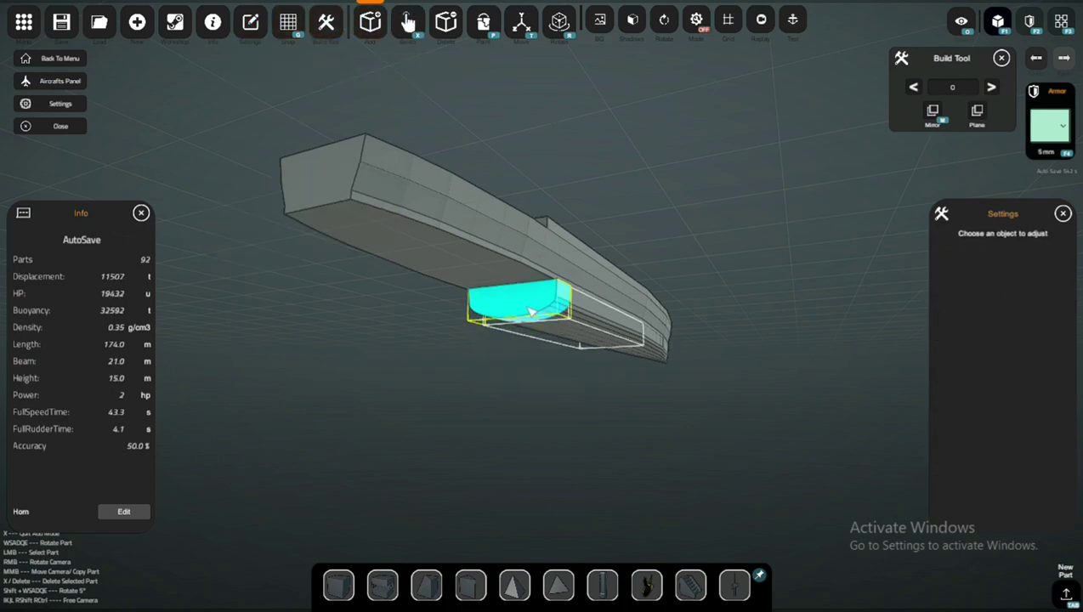
pyautogui.click(529, 312)
pyautogui.press('x')
# Set the copied bottom segment's HeightOffset to 1 and rotate it so it slopes up toward the stern.
pyautogui.scroll(3, 531, 313)
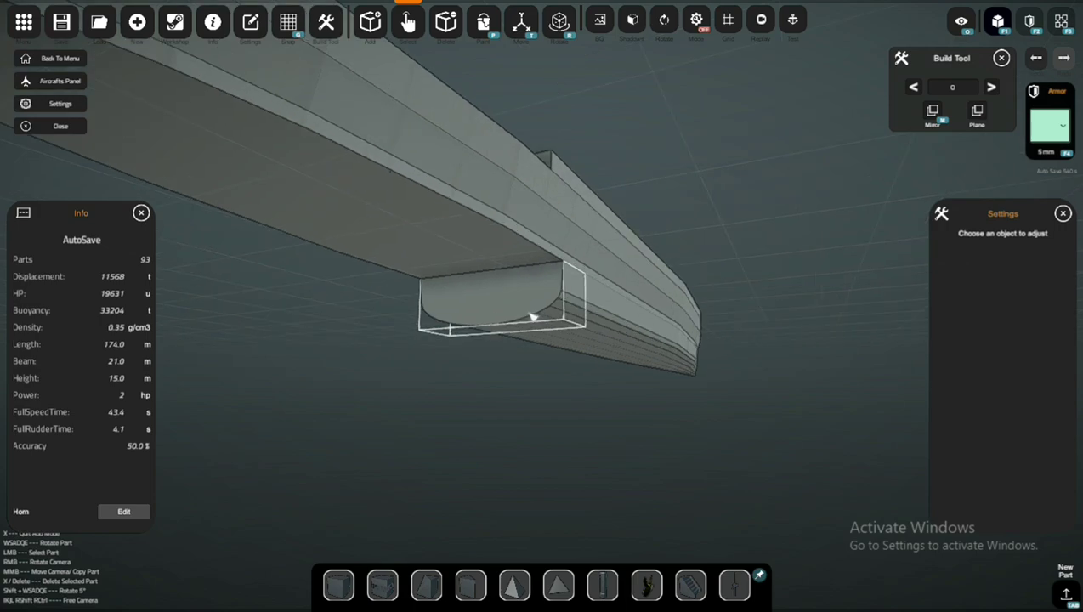
pyautogui.click(533, 313)
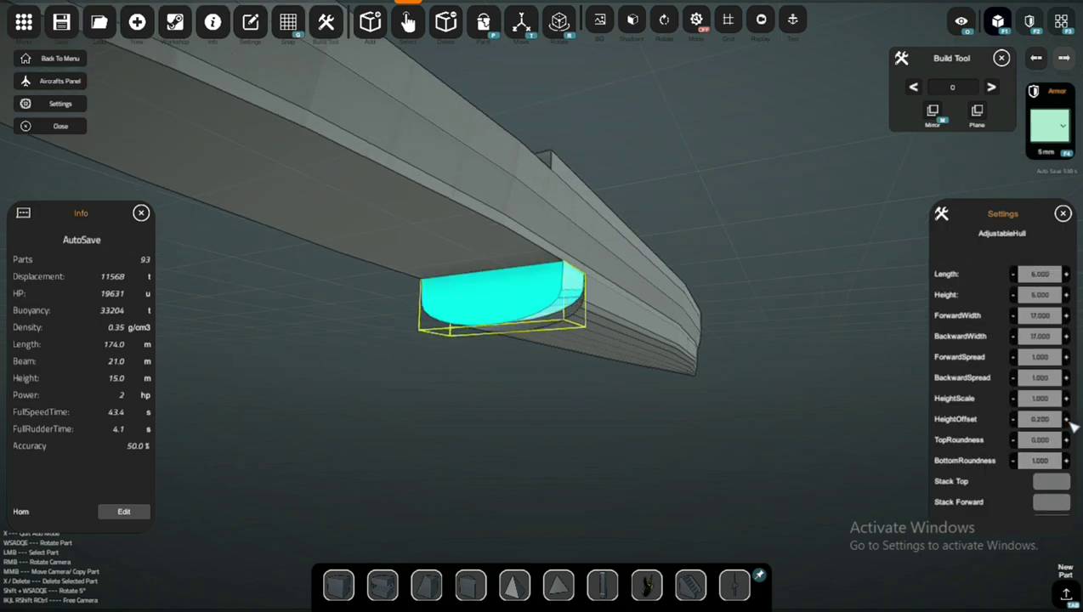
pyautogui.press('d')
pyautogui.press('d')
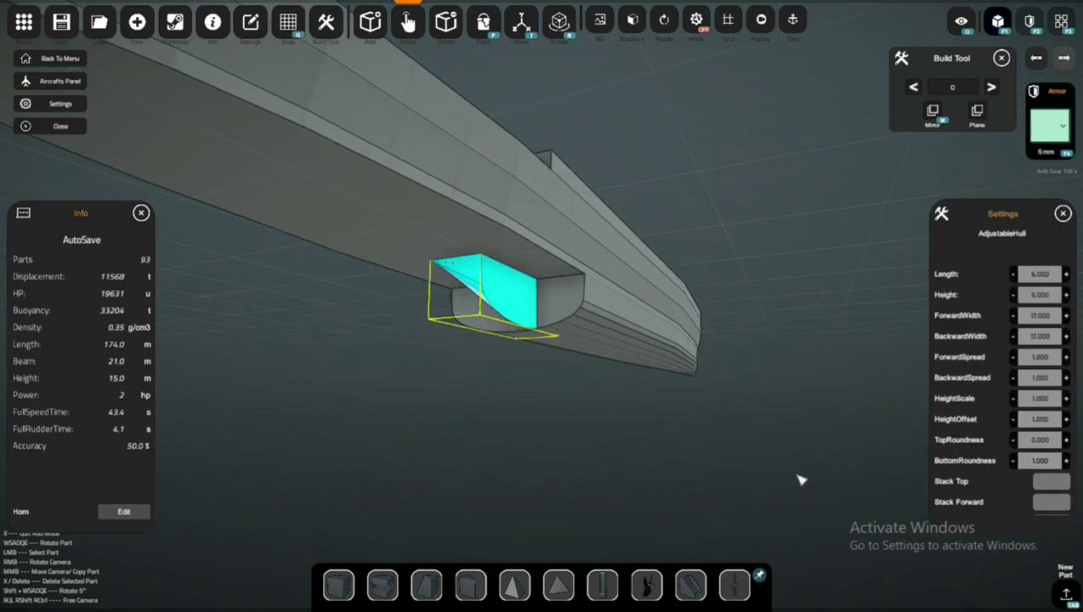
pyautogui.moveTo(801, 475); pyautogui.dragTo(1080, 289, button='right')
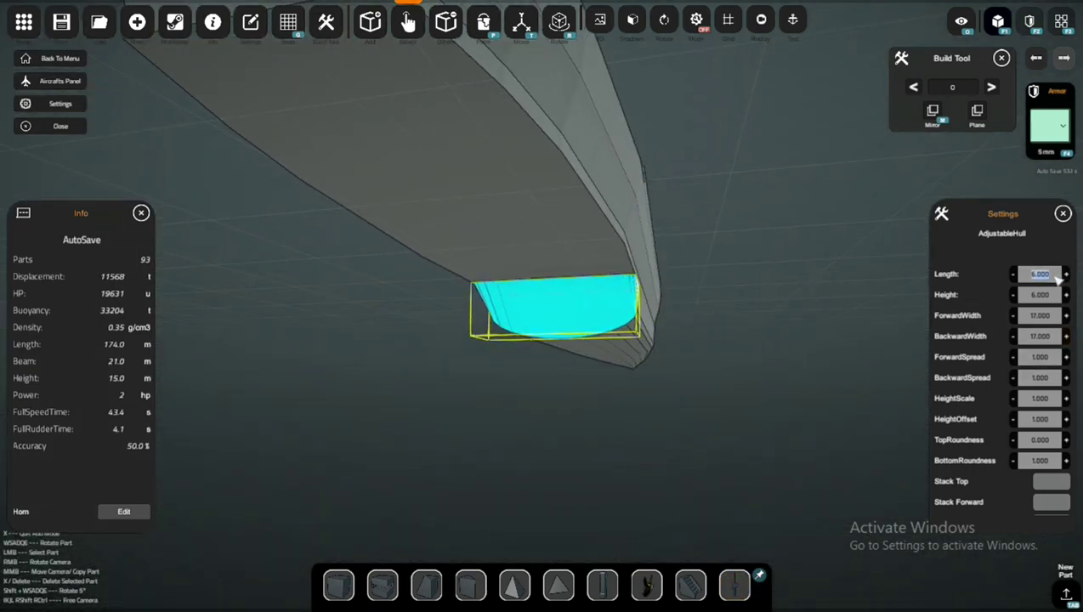
# Set the sloped bottom segment's Length to 30 and move it toward the stern.
pyautogui.write('30')
pyautogui.moveTo(835, 373); pyautogui.dragTo(689, 329, button='right')
pyautogui.moveTo(504, 323); pyautogui.dragTo(431, 315)
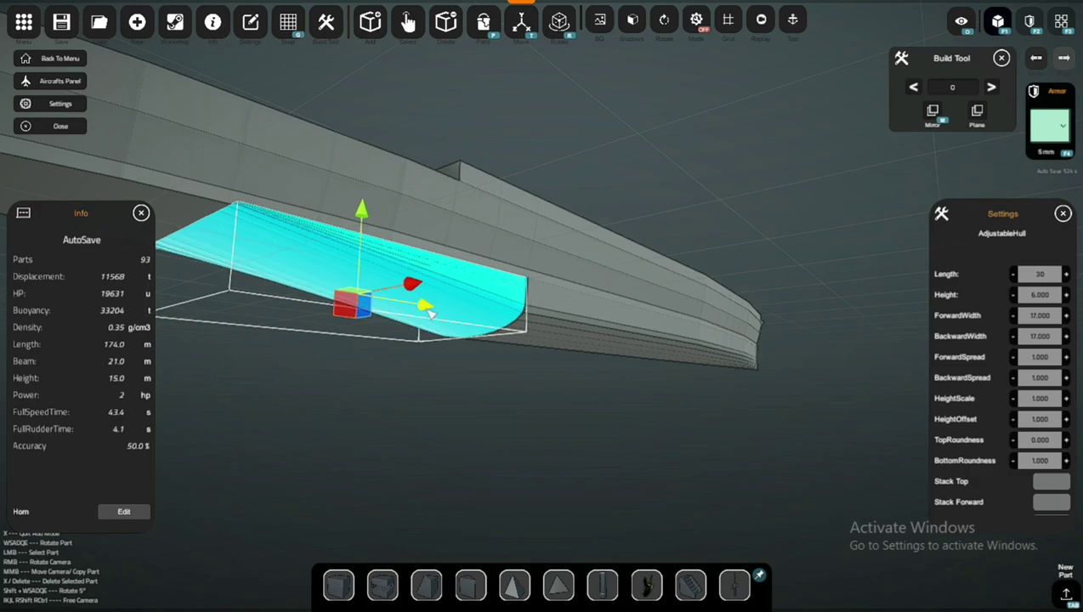
pyautogui.moveTo(489, 372); pyautogui.dragTo(639, 410, button='right')
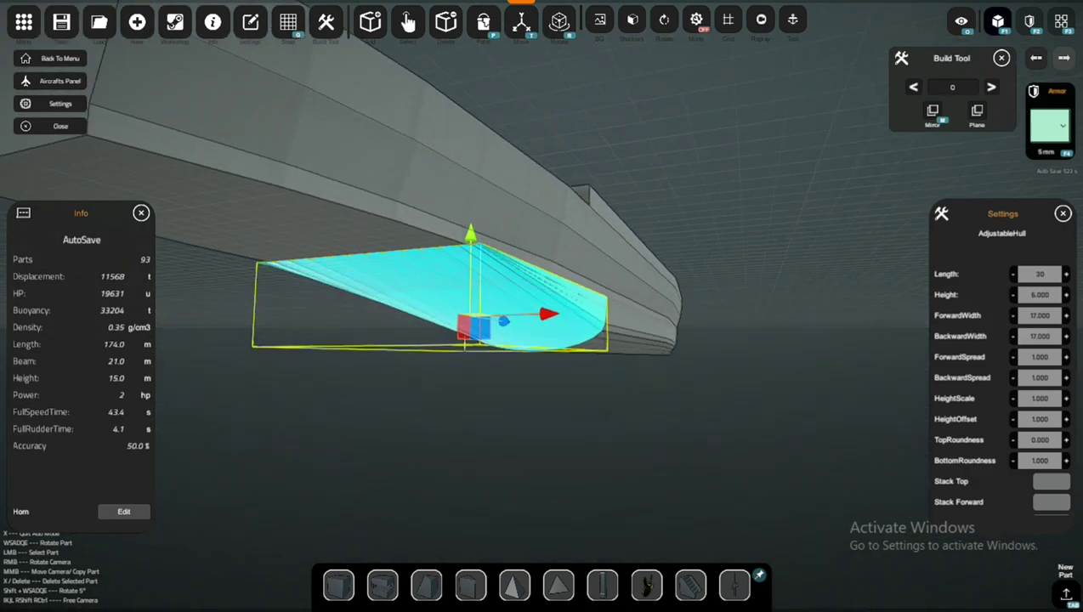
# Lengthen the sloped bottom segment to 50 and move it further toward the stern.
pyautogui.press('BackSpace')
pyautogui.press('BackSpace')
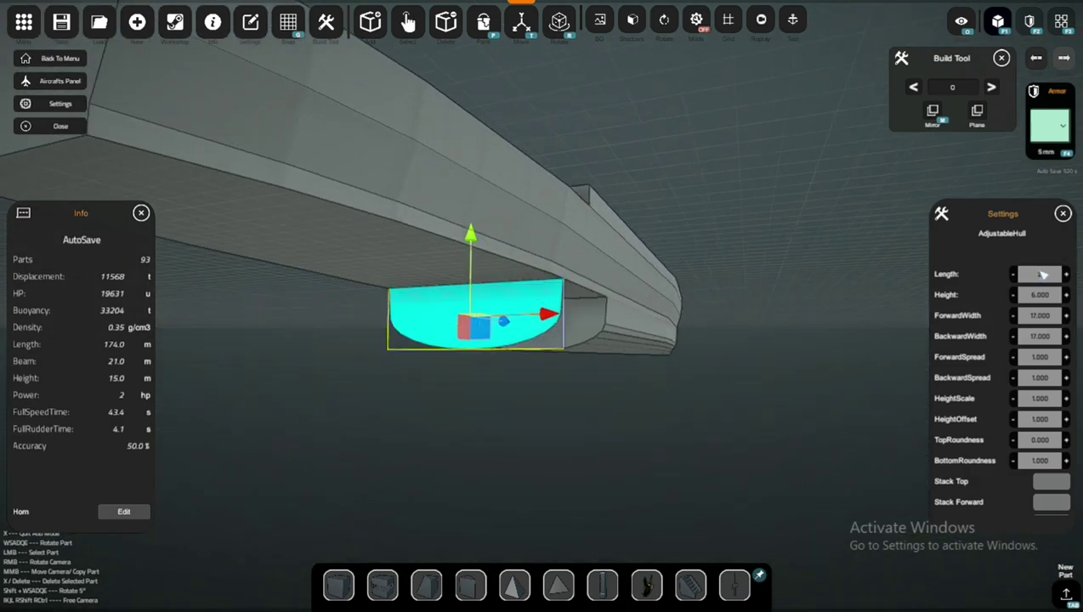
pyautogui.write('50')
pyautogui.scroll(-5, 847, 325)
pyautogui.moveTo(556, 341); pyautogui.dragTo(487, 272, button='right')
pyautogui.moveTo(485, 269); pyautogui.dragTo(432, 252)
pyautogui.moveTo(444, 276); pyautogui.dragTo(472, 473, button='right')
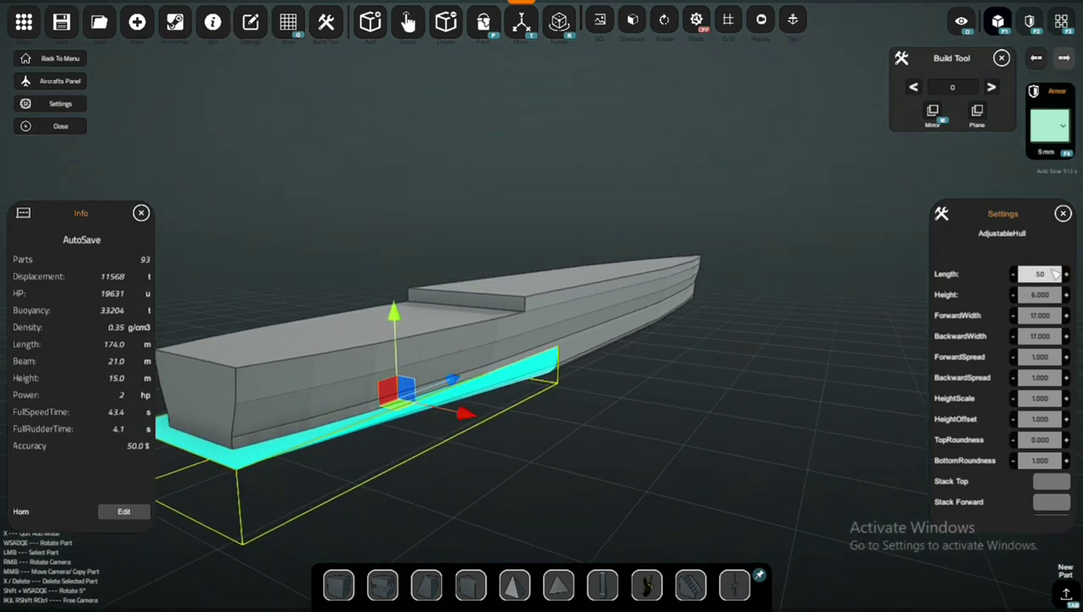
# Try a Length of 40, set the sloped segment's Length to 45, and shift it to meet the remaining bottom hull.
pyautogui.write('40')
pyautogui.moveTo(721, 366); pyautogui.dragTo(670, 356, button='right')
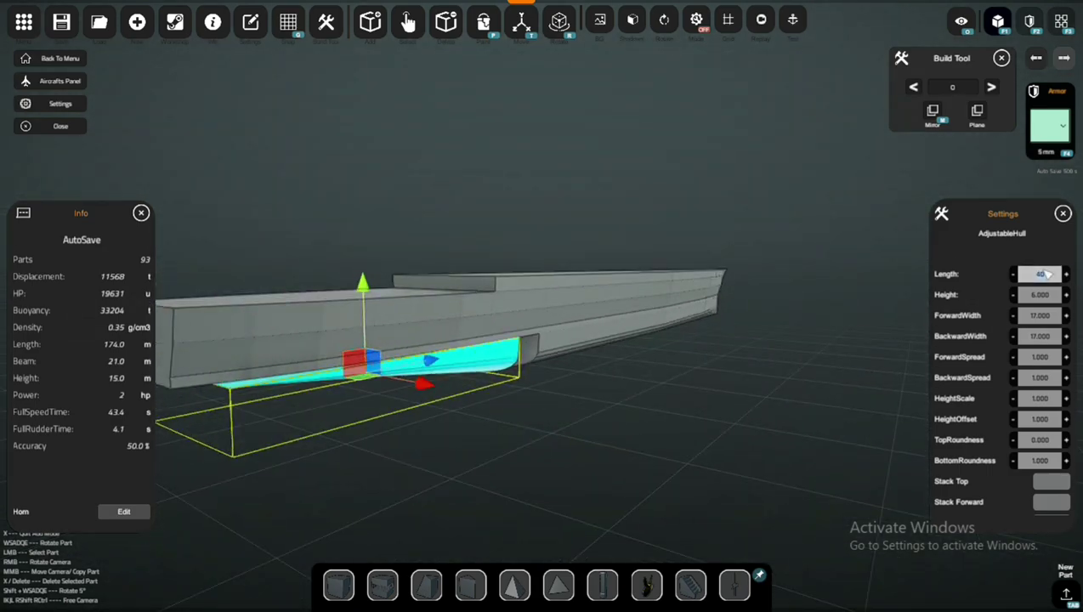
pyautogui.write('45')
pyautogui.moveTo(498, 460); pyautogui.dragTo(465, 266, button='right')
pyautogui.moveTo(441, 244); pyautogui.dragTo(455, 249)
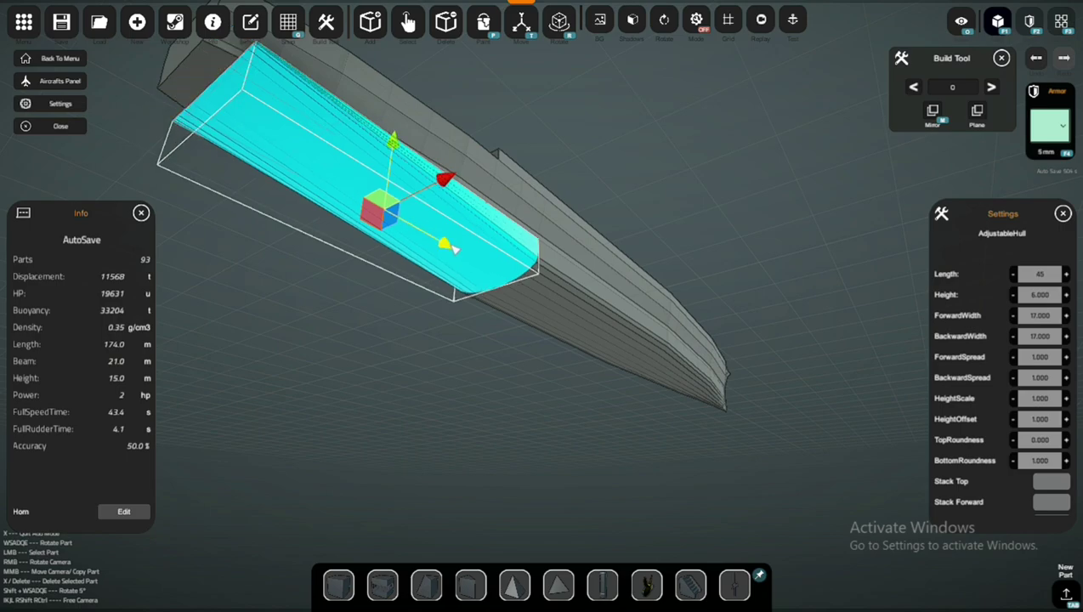
# Narrow the sloped bottom segment's ForwardWidth to fit under the stern and deselect it.
pyautogui.moveTo(460, 287); pyautogui.dragTo(551, 424, button='right')
pyautogui.scroll(2, 553, 425)
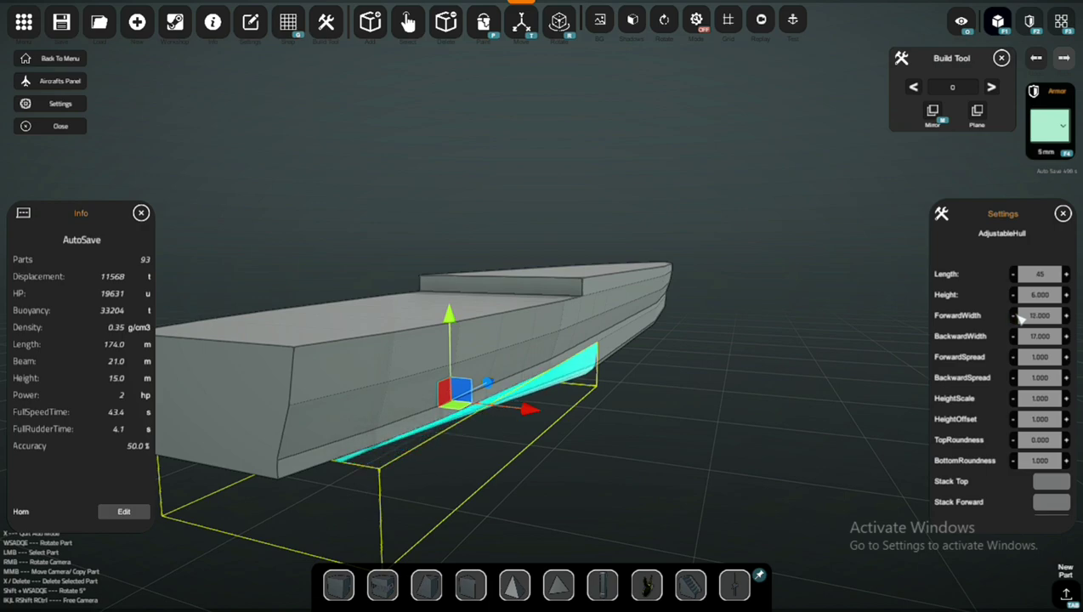
pyautogui.click(790, 373)
# Set the foremost bow wedge's Length to 2, move it back against the bow, and deselect it.
pyautogui.scroll(-5, 783, 372)
pyautogui.moveTo(783, 371); pyautogui.dragTo(200, 360, button='right')
pyautogui.scroll(3, 228, 360)
pyautogui.moveTo(782, 361); pyautogui.dragTo(32, 548, button='middle')
pyautogui.scroll(5, 544, 333)
pyautogui.click(523, 332)
pyautogui.scroll(3, 553, 339)
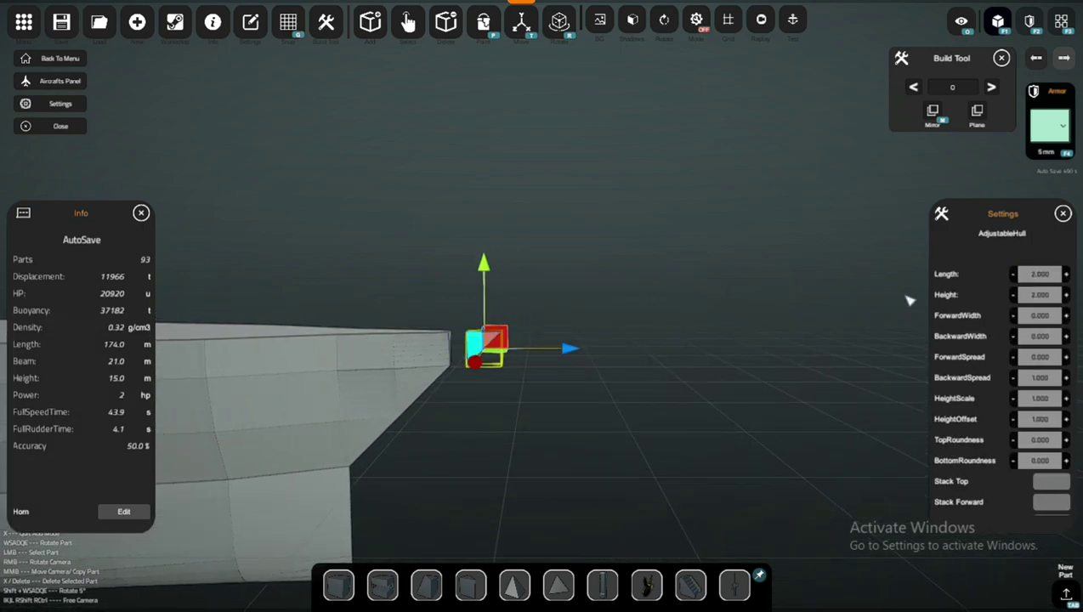
pyautogui.click(593, 396)
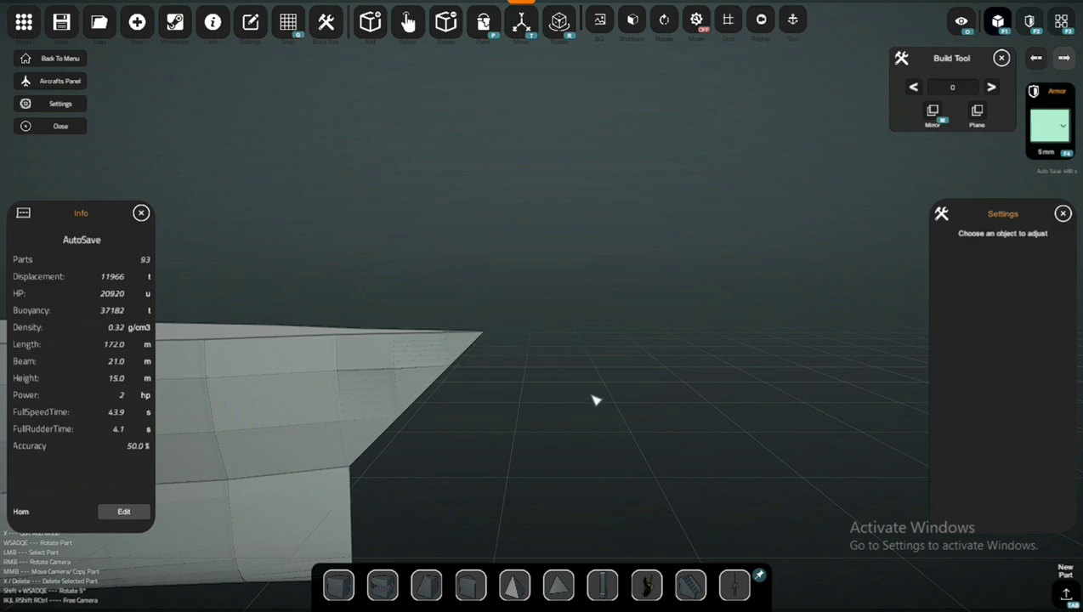
# Examine the whole hull from bow to stern, including its side profile and deck.
pyautogui.scroll(-6, 608, 380)
pyautogui.moveTo(545, 358); pyautogui.dragTo(1034, 361, button='middle')
pyautogui.moveTo(208, 361); pyautogui.dragTo(1051, 372, button='right')
pyautogui.scroll(3, 593, 415)
pyautogui.scroll(3, 592, 415)
pyautogui.moveTo(593, 415); pyautogui.dragTo(628, 263, button='right')
pyautogui.scroll(3, 407, 361)
pyautogui.scroll(-4, 407, 362)
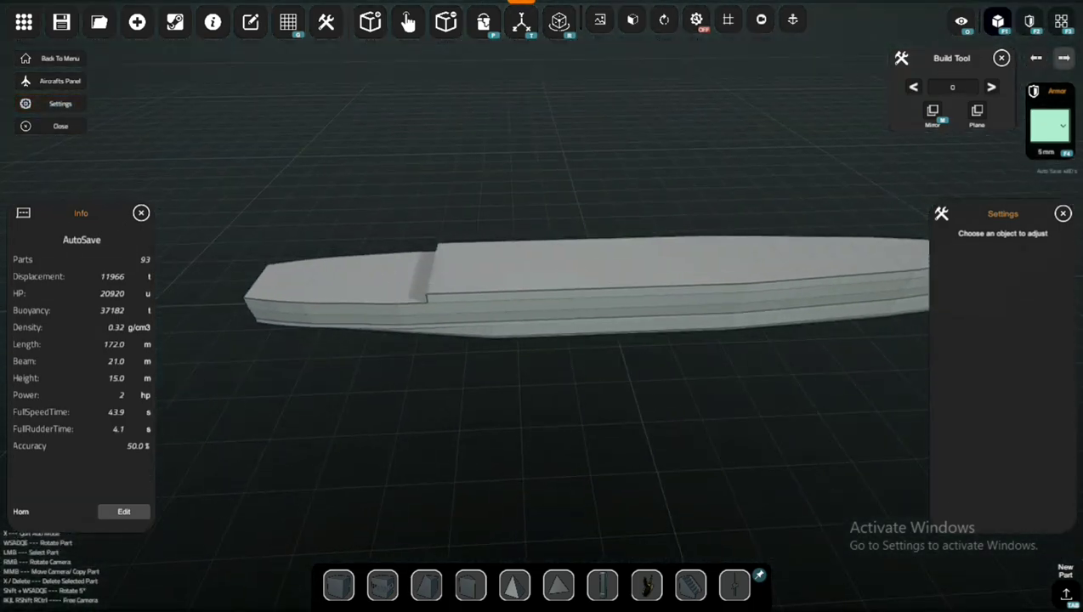
# Choose the Adjustable Hull part from the inventory and place one on the raised top deck.
pyautogui.click(1076, 602)
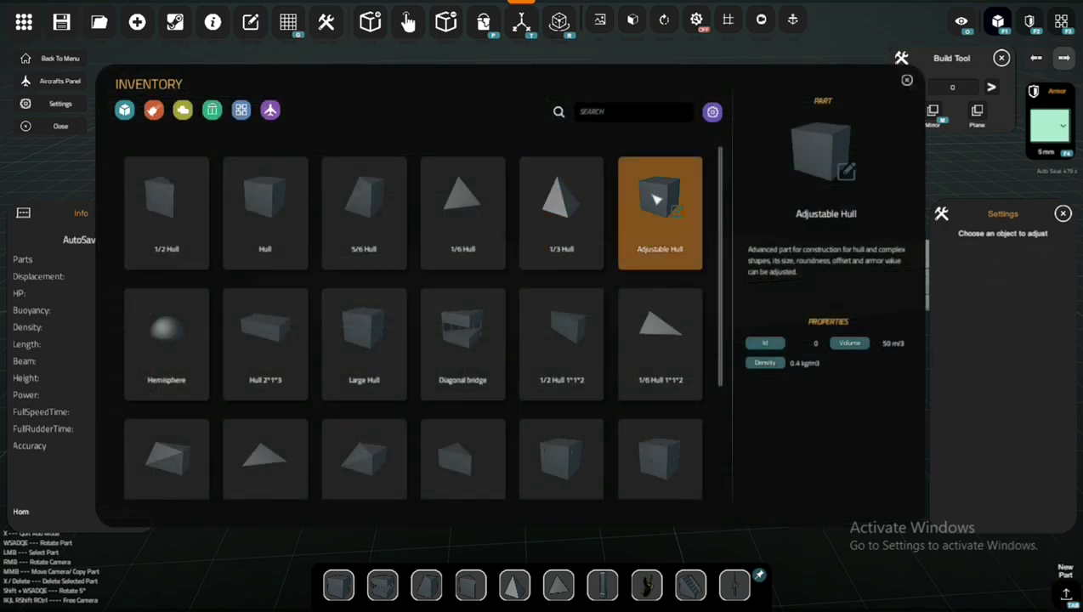
pyautogui.click(657, 198)
pyautogui.moveTo(657, 198); pyautogui.dragTo(596, 336, button='right')
pyautogui.scroll(3, 596, 335)
pyautogui.click(581, 296)
pyautogui.press('x')
pyautogui.moveTo(648, 390); pyautogui.dragTo(723, 357, button='right')
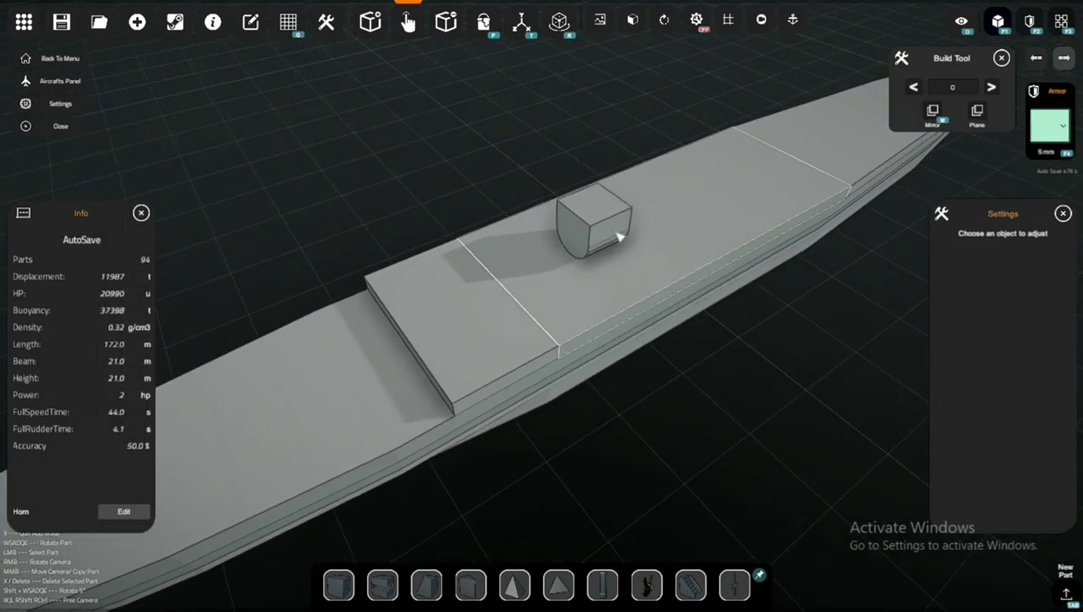
# Shape the hull block on the raised deck into a thin rod with Height, both widths and TopRoundness at 1 and Length 20.
pyautogui.click(619, 236)
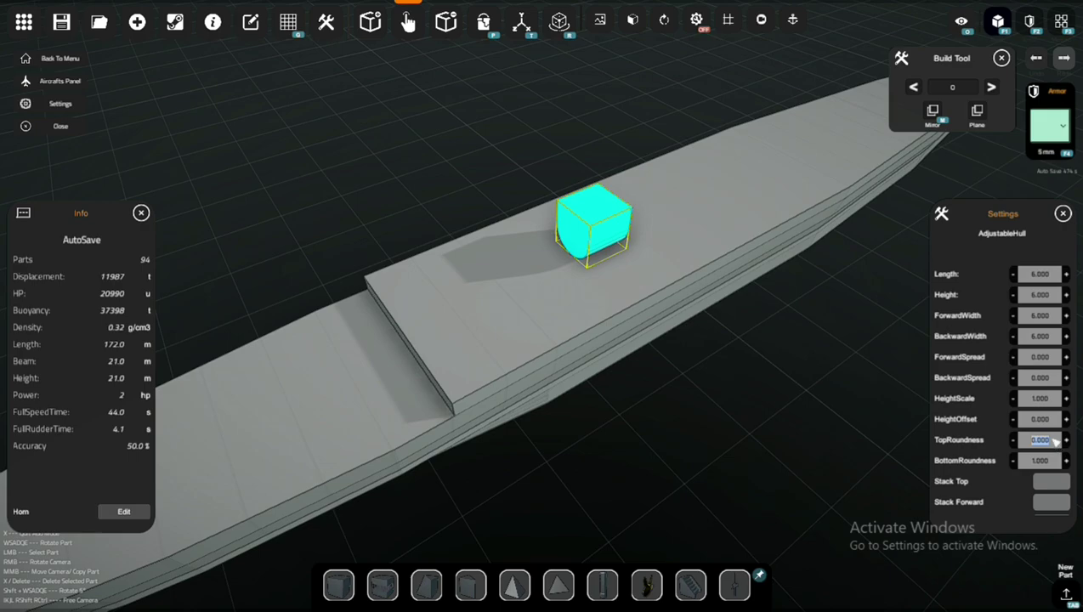
pyautogui.write('1')
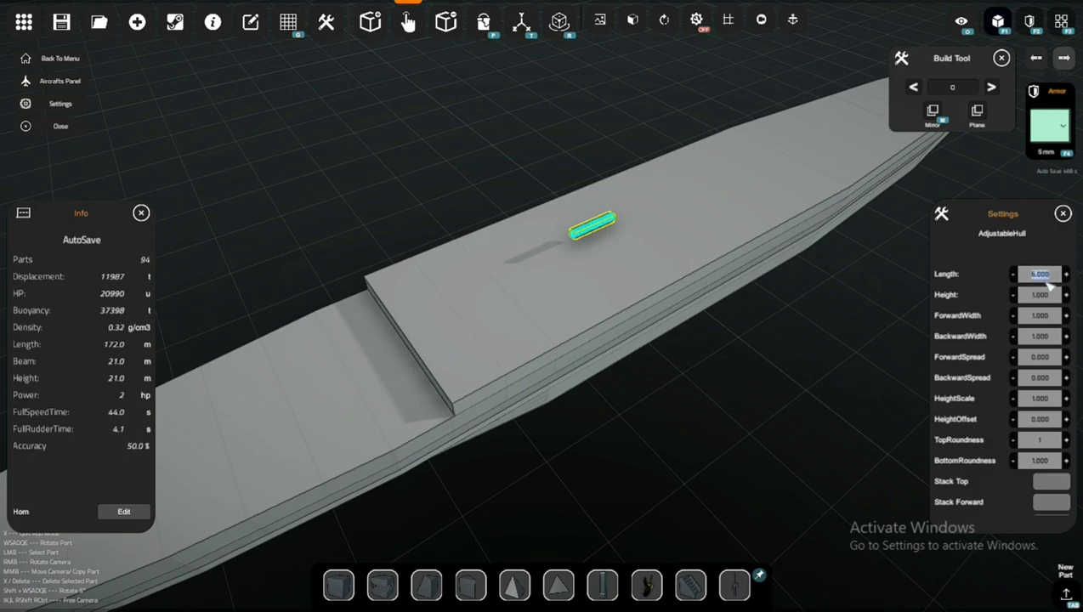
pyautogui.write('0')
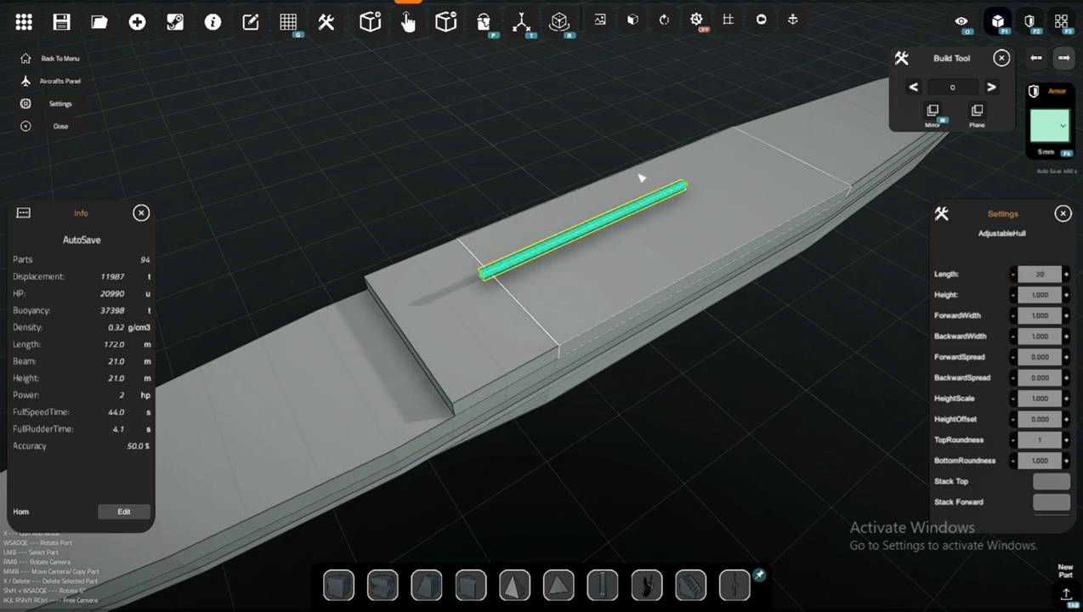
# Place the round adjustable hull rod, 30 long, beneath the stern as a propeller shaft and leave placement mode.
pyautogui.click(239, 212)
pyautogui.click(562, 241)
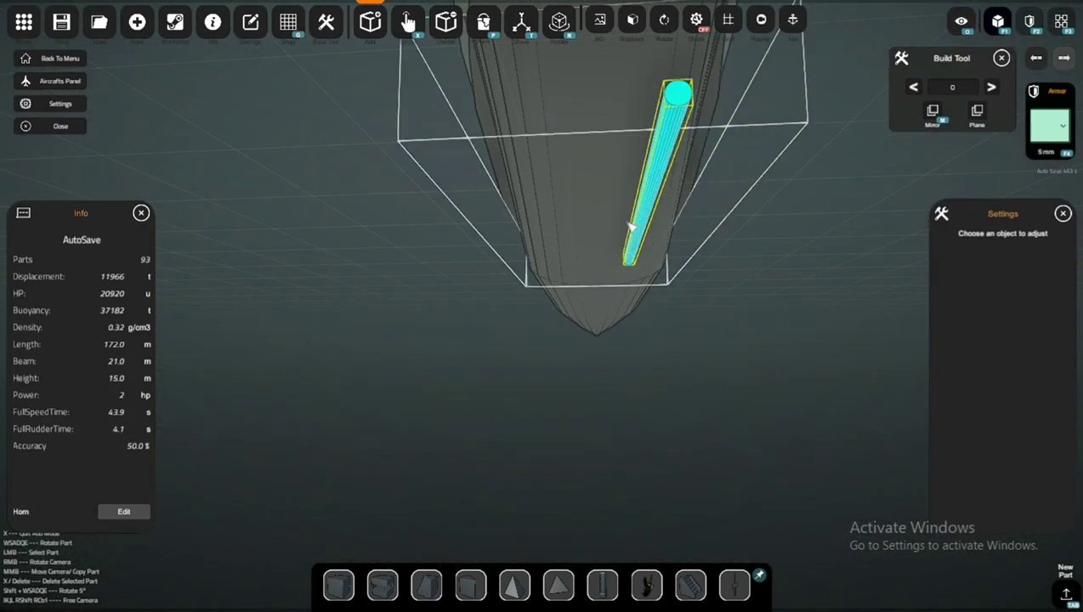
pyautogui.moveTo(660, 158); pyautogui.dragTo(616, 253)
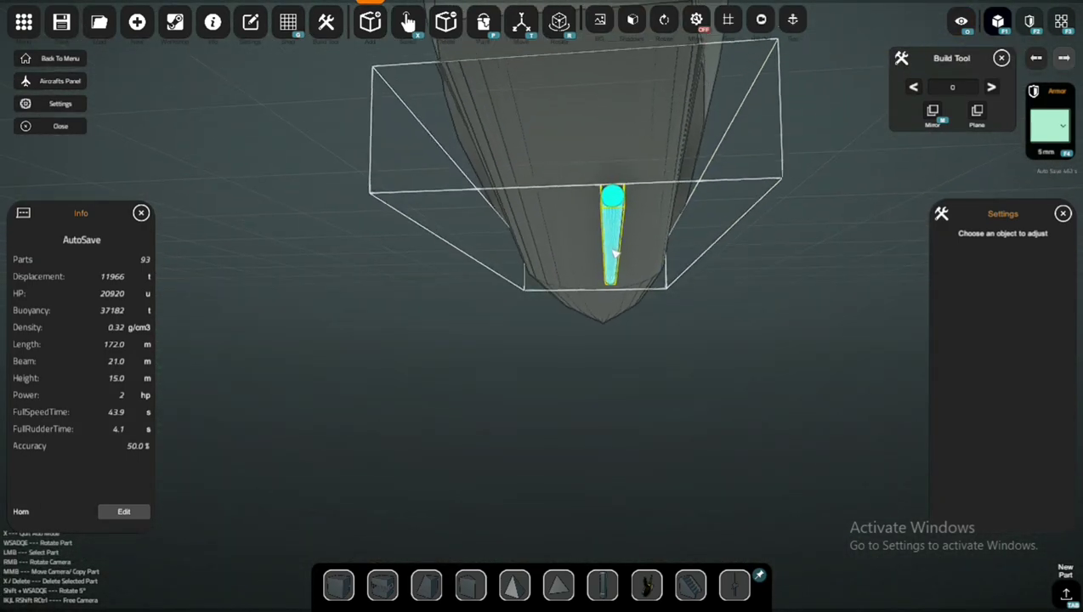
pyautogui.moveTo(615, 252); pyautogui.dragTo(612, 260, button='right')
pyautogui.click(629, 249)
pyautogui.press('x')
# Reposition the propeller shaft beneath the stern with the Move tool.
pyautogui.moveTo(726, 282); pyautogui.dragTo(383, 238, button='right')
pyautogui.click(473, 247)
pyautogui.press('t')
pyautogui.moveTo(380, 249); pyautogui.dragTo(540, 277)
pyautogui.moveTo(539, 277); pyautogui.dragTo(655, 299, button='right')
pyautogui.moveTo(644, 206); pyautogui.dragTo(645, 179)
pyautogui.moveTo(644, 179); pyautogui.dragTo(516, 197, button='right')
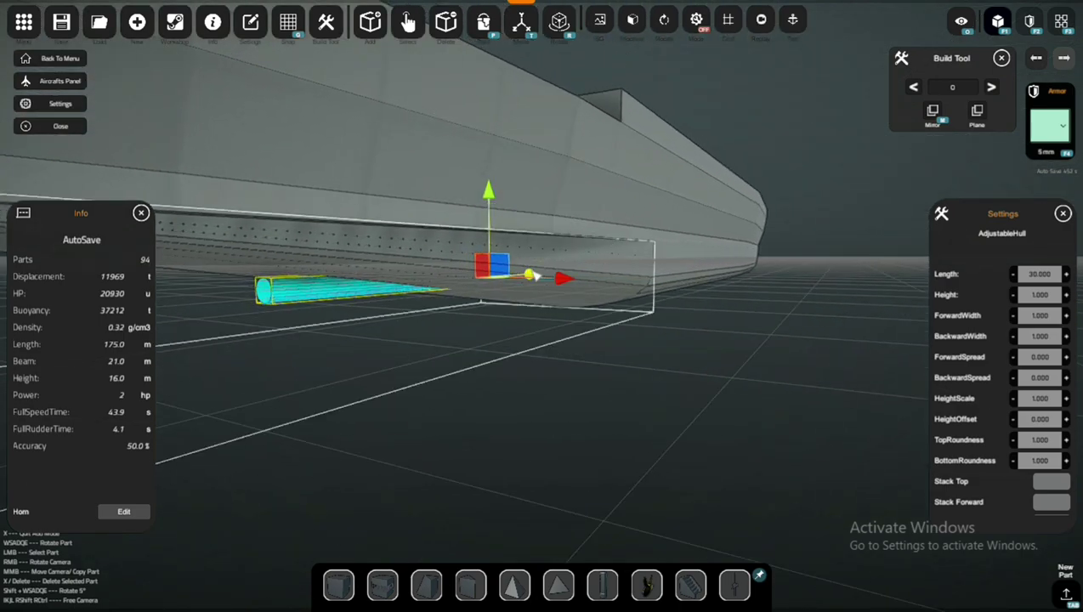
# Mirror the shaft to the other side of the hull, adjust the pair's spacing beneath the stern, and deselect it.
pyautogui.scroll(-4, 629, 279)
pyautogui.moveTo(629, 279); pyautogui.dragTo(725, 244, button='right')
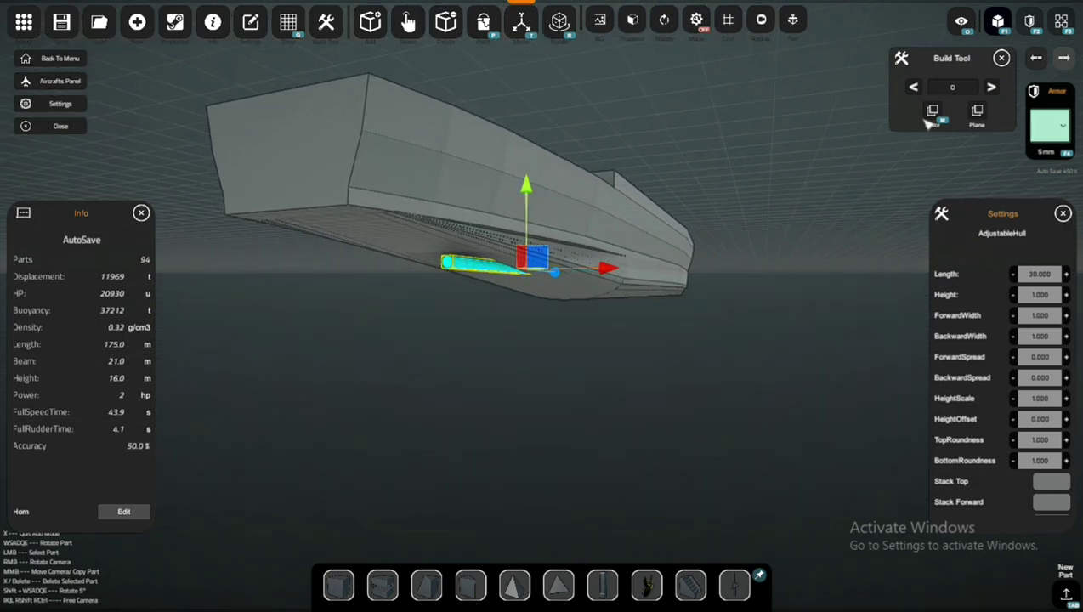
pyautogui.moveTo(503, 227); pyautogui.dragTo(578, 244, button='right')
pyautogui.scroll(3, 578, 246)
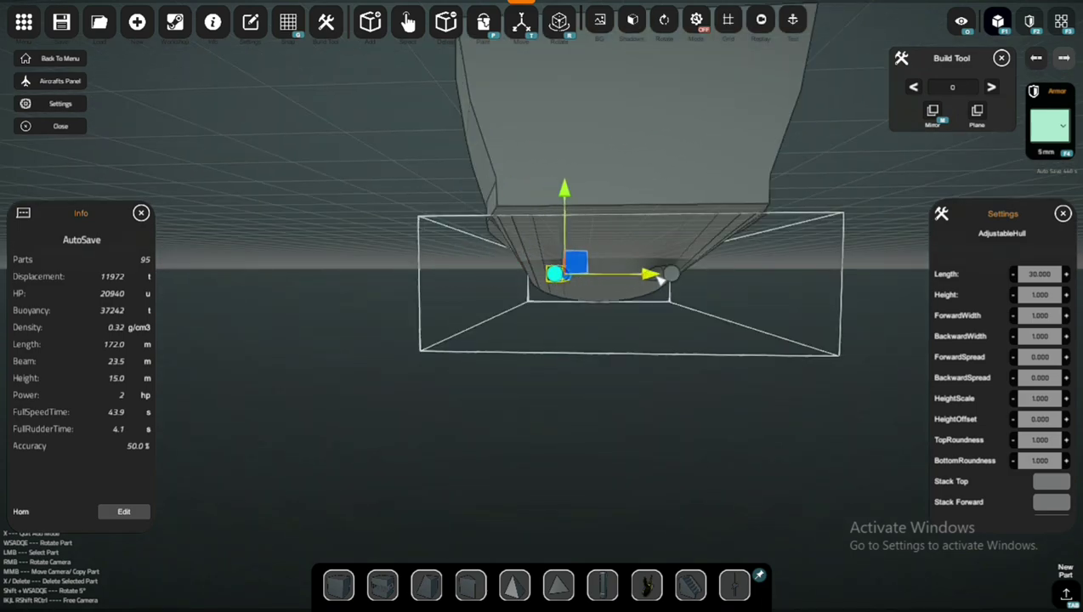
pyautogui.moveTo(670, 279)
pyautogui.mouseDown(button='right')
pyautogui.moveTo(636, 280)
pyautogui.moveTo(661, 278)
pyautogui.mouseUp(button='right')
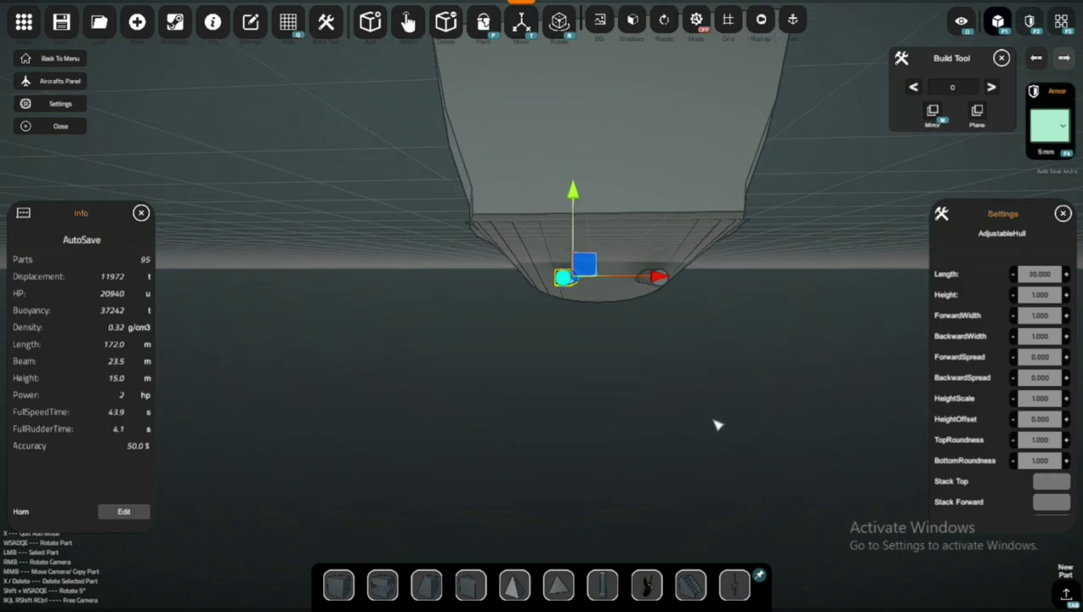
pyautogui.scroll(-5, 737, 391)
pyautogui.moveTo(738, 391); pyautogui.dragTo(677, 380, button='right')
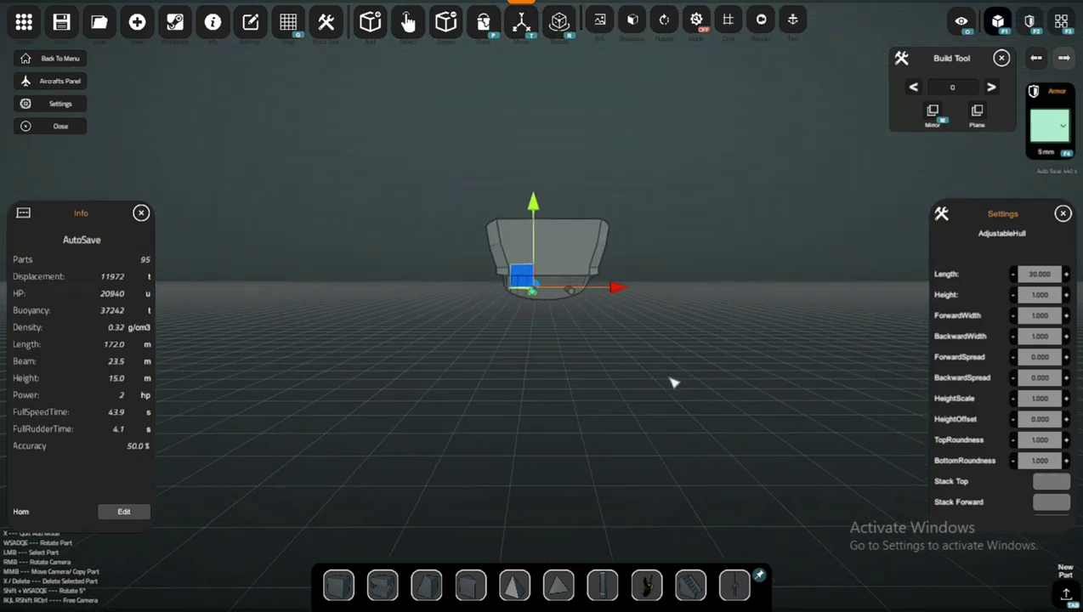
pyautogui.click(651, 384)
# Slide the sloped bottom segment sideways out from under the stern to expose the two shafts.
pyautogui.scroll(5, 646, 384)
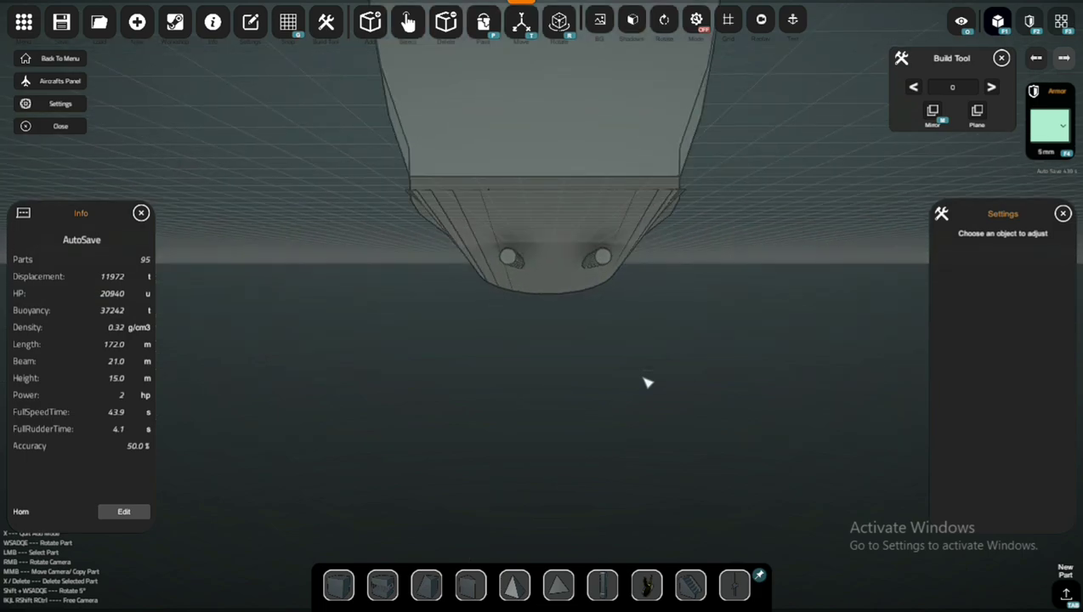
pyautogui.scroll(5, 646, 387)
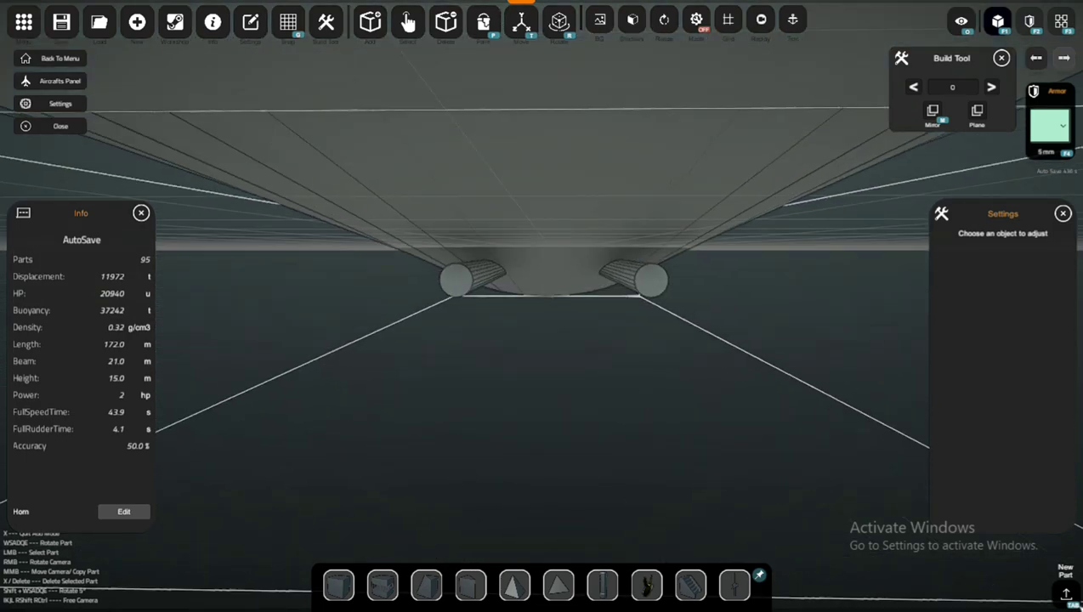
pyautogui.scroll(-4, 565, 292)
pyautogui.click(552, 281)
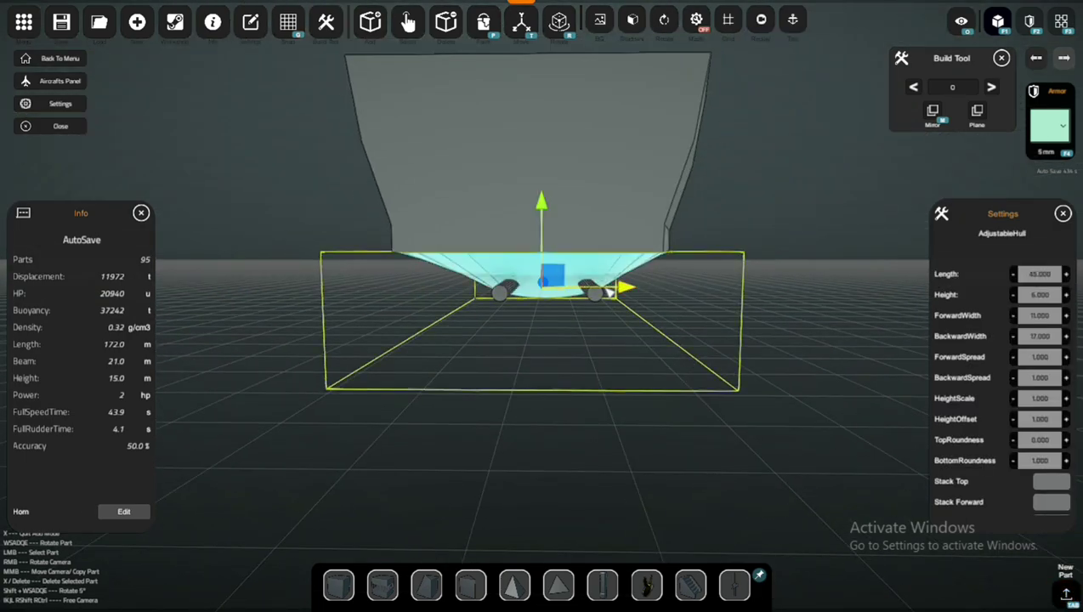
pyautogui.moveTo(625, 289); pyautogui.dragTo(886, 304)
pyautogui.click(540, 392)
pyautogui.moveTo(540, 392); pyautogui.dragTo(546, 380, button='right')
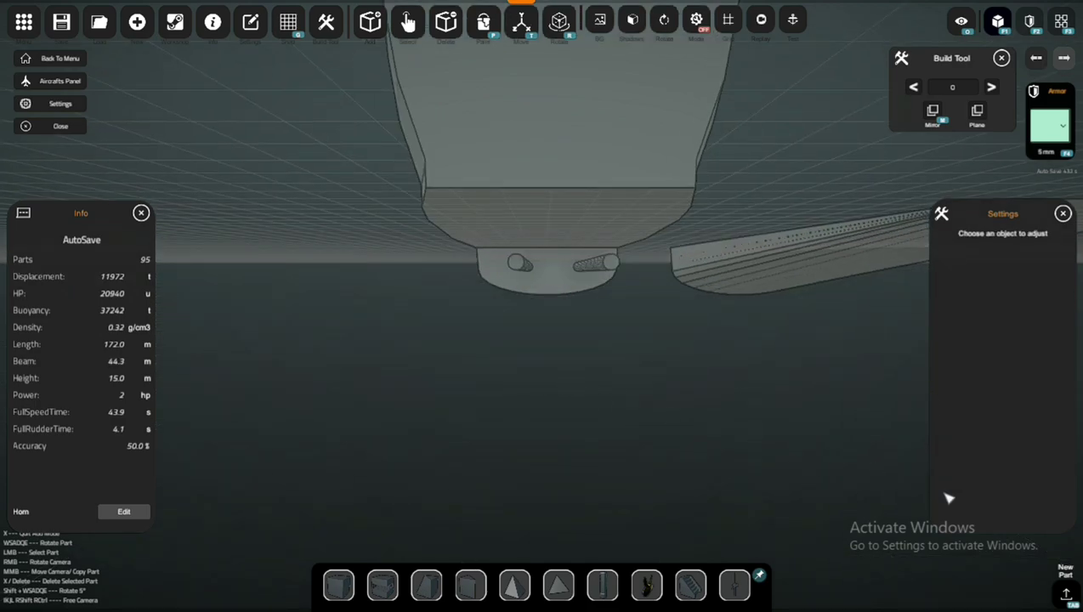
# Choose the Cruiser rudder from the engine parts and place it on the centerline beneath the stern.
pyautogui.press('Tab')
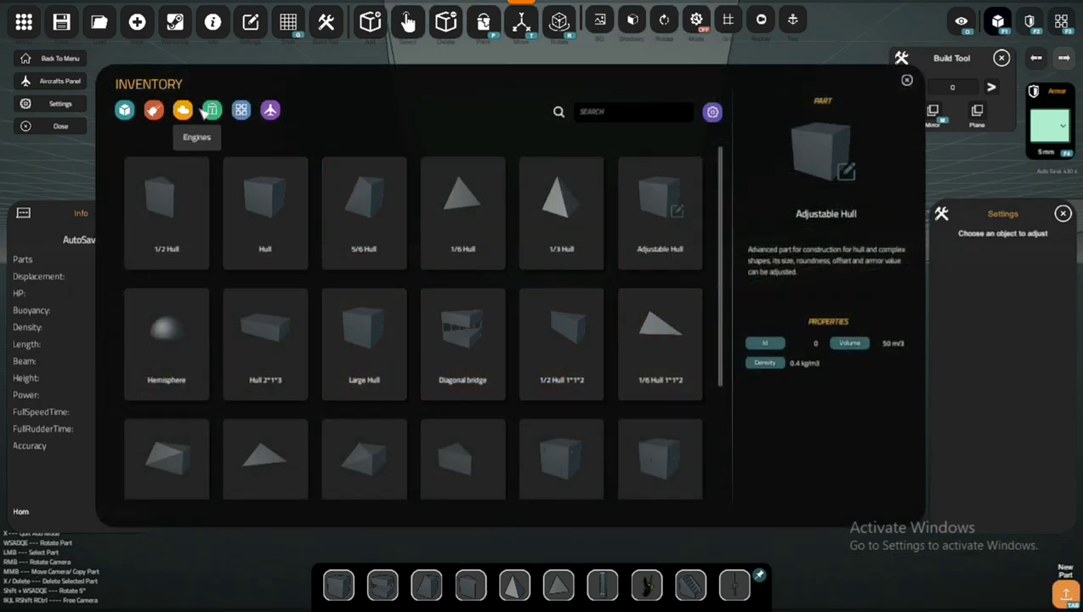
pyautogui.click(184, 110)
pyautogui.click(276, 332)
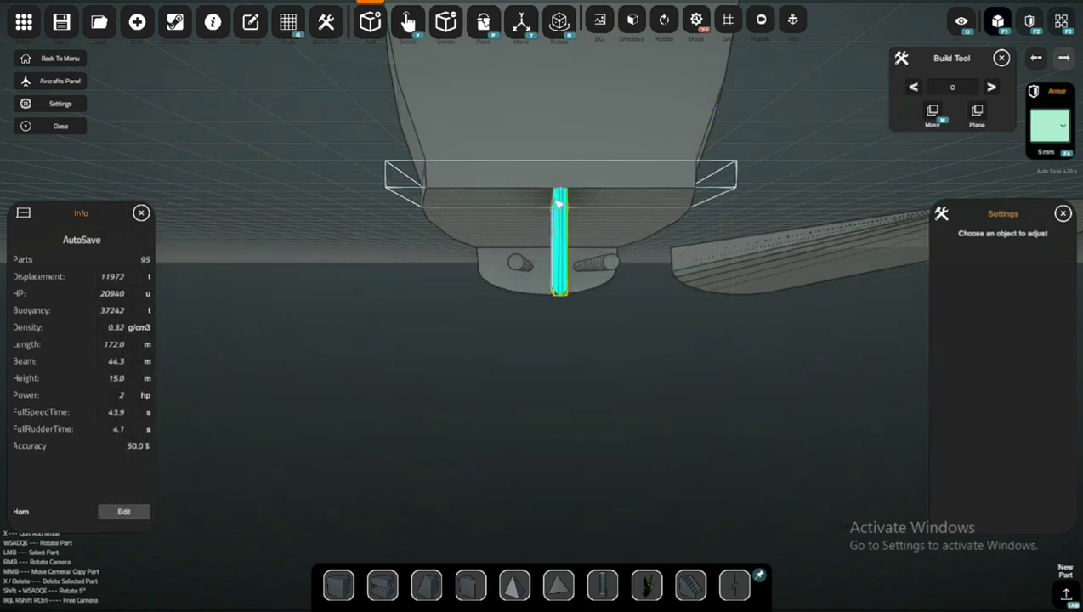
pyautogui.click(558, 206)
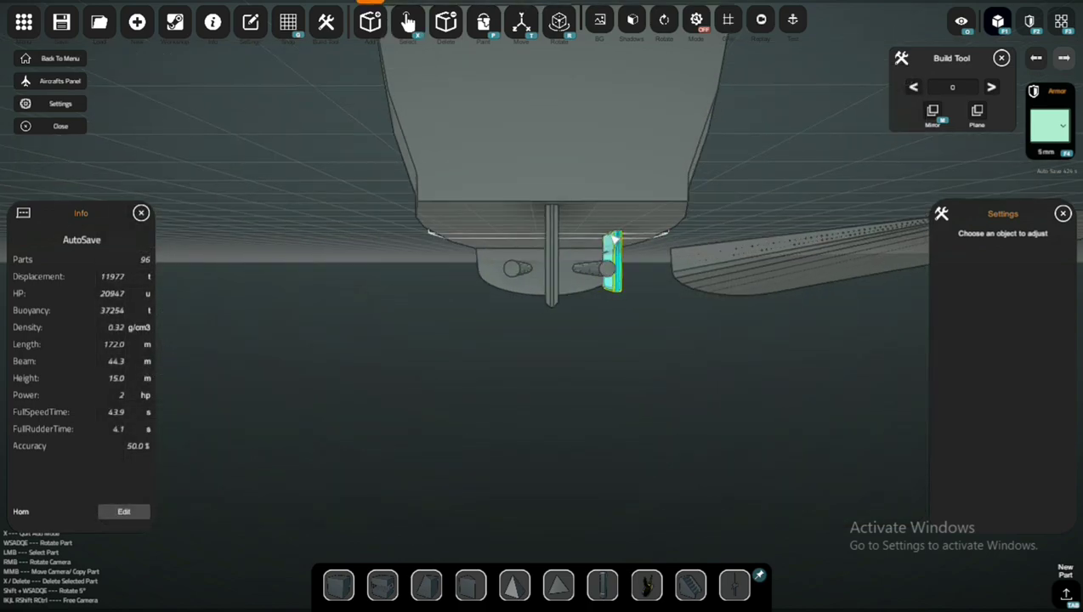
pyautogui.moveTo(614, 241); pyautogui.dragTo(615, 244, button='middle')
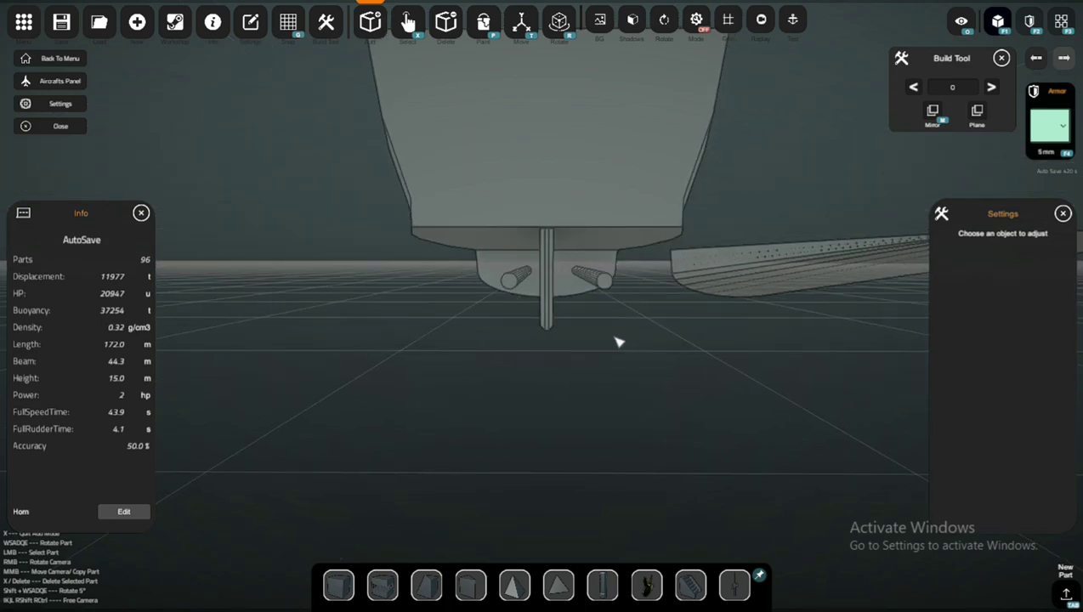
# Place a 4 blades large propeller at the end of each propeller shaft and leave placement mode.
pyautogui.click(513, 281)
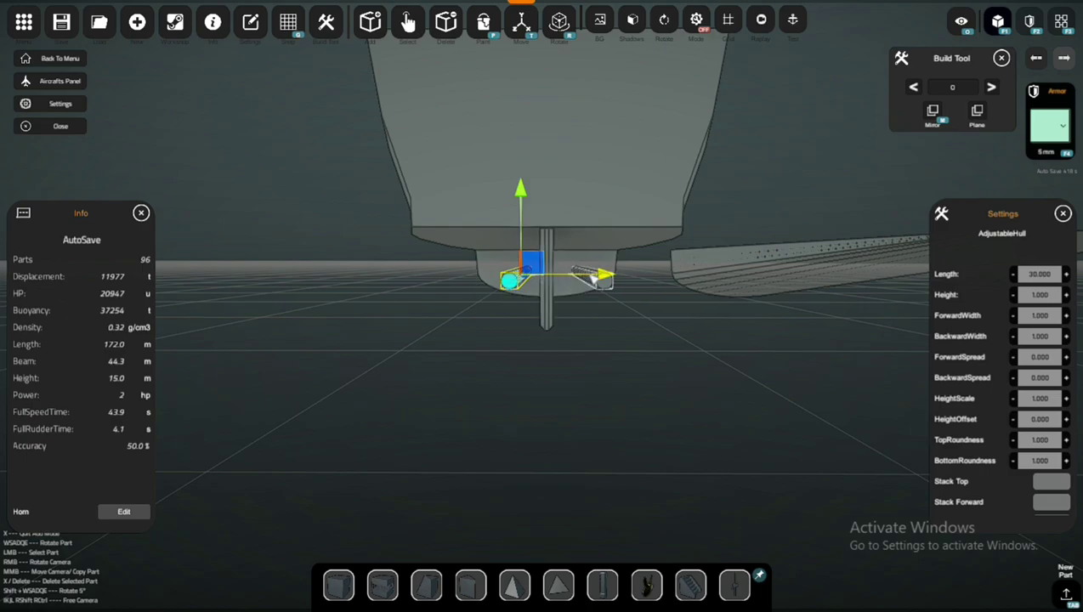
pyautogui.click(669, 324)
pyautogui.moveTo(669, 324); pyautogui.dragTo(670, 272, button='right')
pyautogui.click(1077, 600)
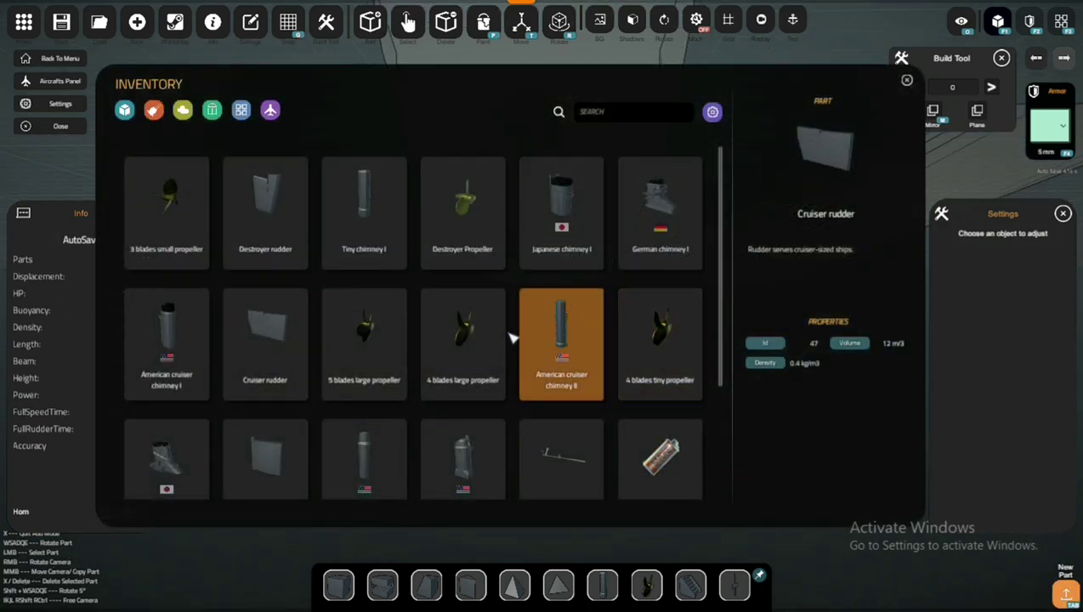
pyautogui.click(462, 335)
pyautogui.moveTo(468, 342); pyautogui.dragTo(498, 367, button='right')
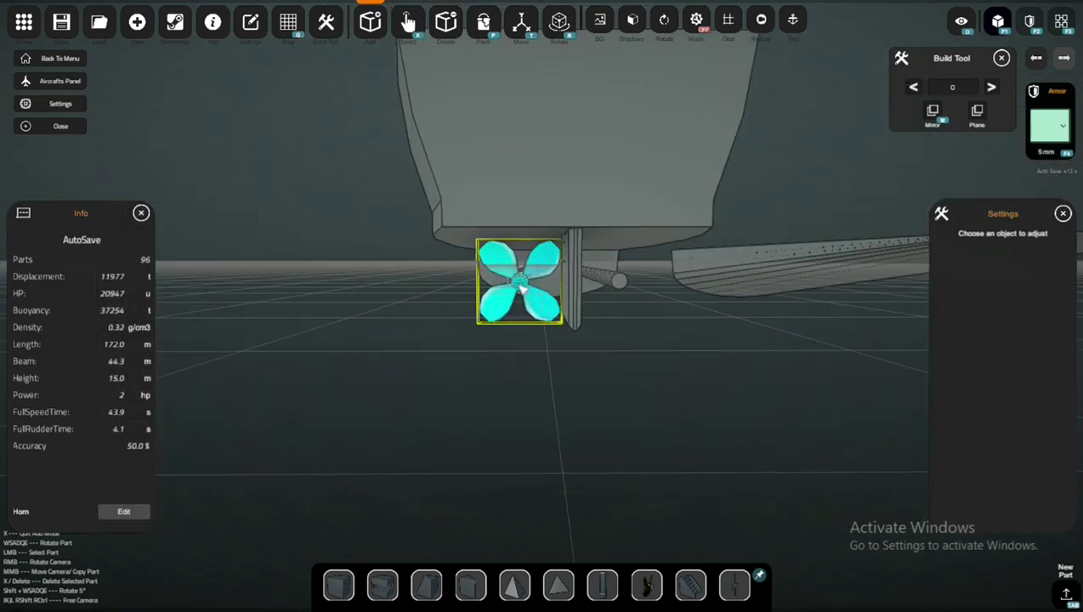
pyautogui.click(627, 289)
pyautogui.scroll(3, 379, 358)
pyautogui.moveTo(379, 358)
pyautogui.mouseDown(button='right')
pyautogui.moveTo(368, 358)
pyautogui.moveTo(377, 360)
pyautogui.mouseUp(button='right')
pyautogui.press('x')
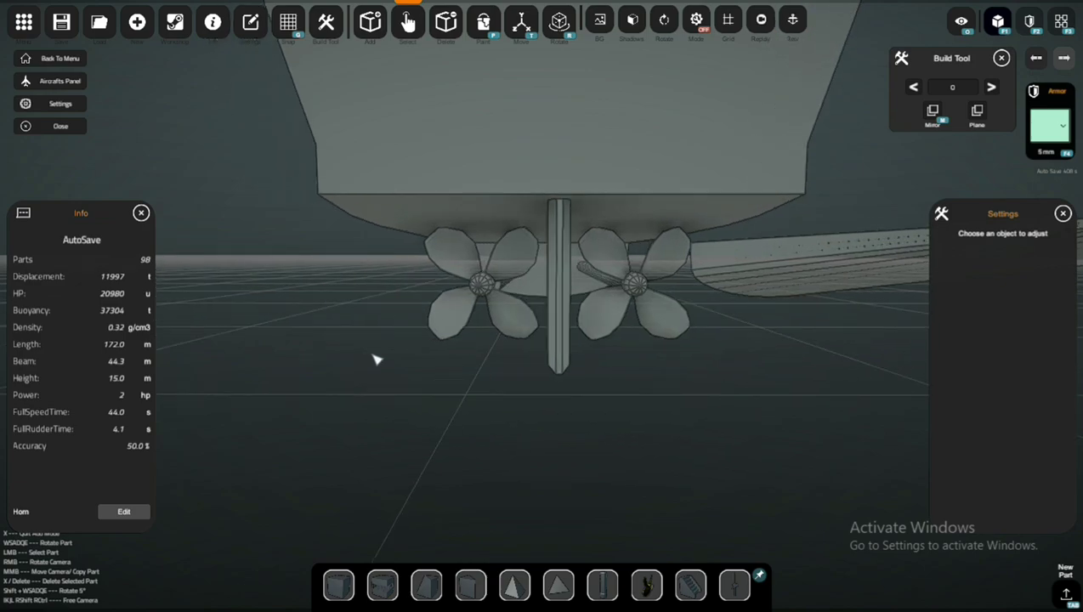
# Shift the propellers sideways to line them up with their shafts on either side of the rudder, then deselect.
pyautogui.scroll(3, 483, 301)
pyautogui.click(487, 297)
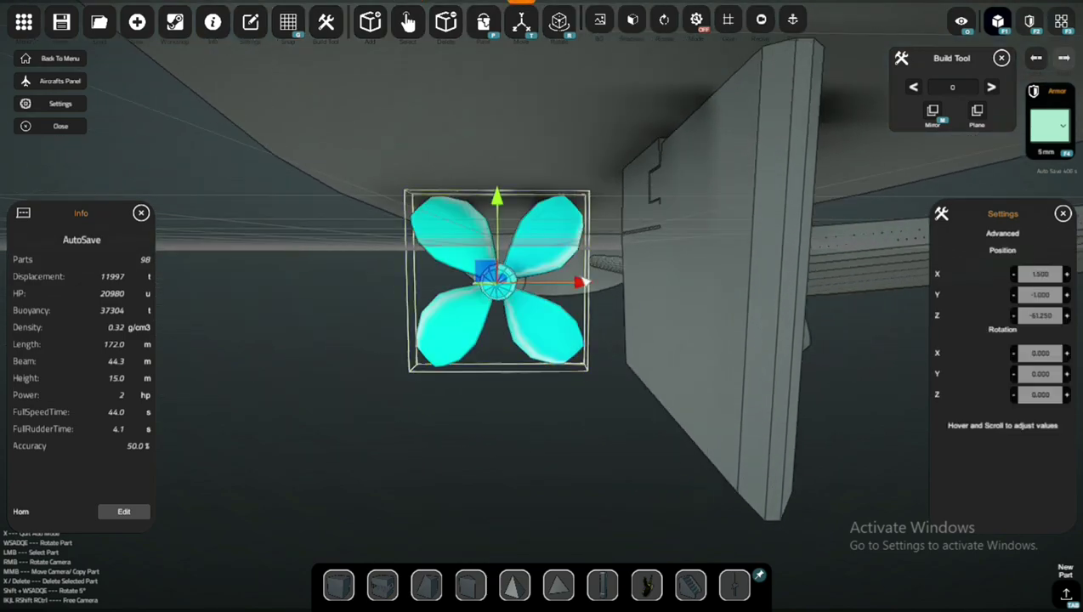
pyautogui.moveTo(594, 289); pyautogui.dragTo(602, 291)
pyautogui.moveTo(606, 296); pyautogui.dragTo(733, 402, button='right')
pyautogui.click(738, 404)
pyautogui.moveTo(795, 420); pyautogui.dragTo(885, 425, button='right')
pyautogui.click(663, 321)
pyautogui.moveTo(662, 321); pyautogui.dragTo(625, 323, button='right')
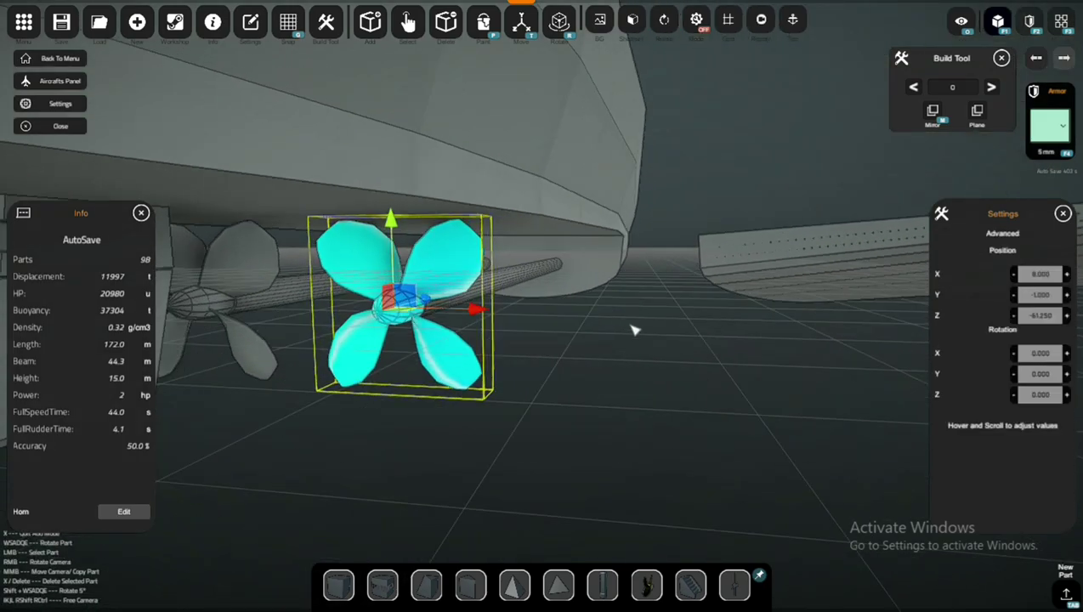
pyautogui.click(626, 323)
# Move the sloped bottom segment back under the stern, center it on the hull, and deselect it.
pyautogui.scroll(-4, 680, 317)
pyautogui.click(745, 299)
pyautogui.moveTo(737, 344); pyautogui.dragTo(750, 330, button='right')
pyautogui.moveTo(894, 292); pyautogui.dragTo(573, 287)
pyautogui.click(791, 316)
pyautogui.moveTo(793, 317); pyautogui.dragTo(876, 191, button='right')
pyautogui.click(505, 253)
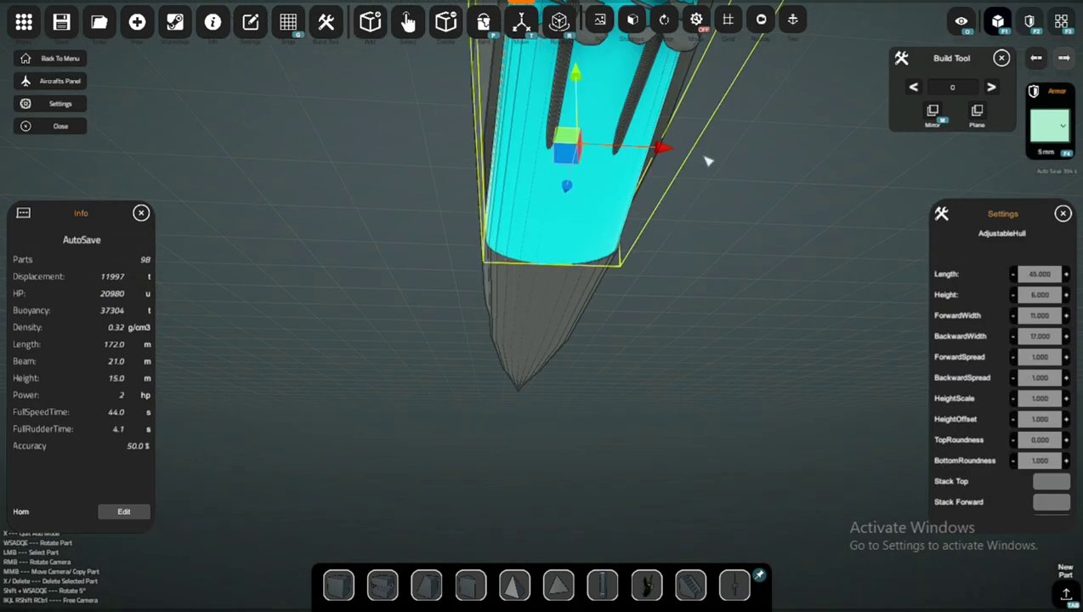
pyautogui.moveTo(669, 155); pyautogui.dragTo(672, 155)
pyautogui.click(796, 226)
# Choose the 50,000,000 HP reactor from the engine parts and place it in the middle of the raised deck.
pyautogui.moveTo(796, 226); pyautogui.dragTo(634, 256, button='right')
pyautogui.scroll(-5, 472, 391)
pyautogui.scroll(-6, 654, 338)
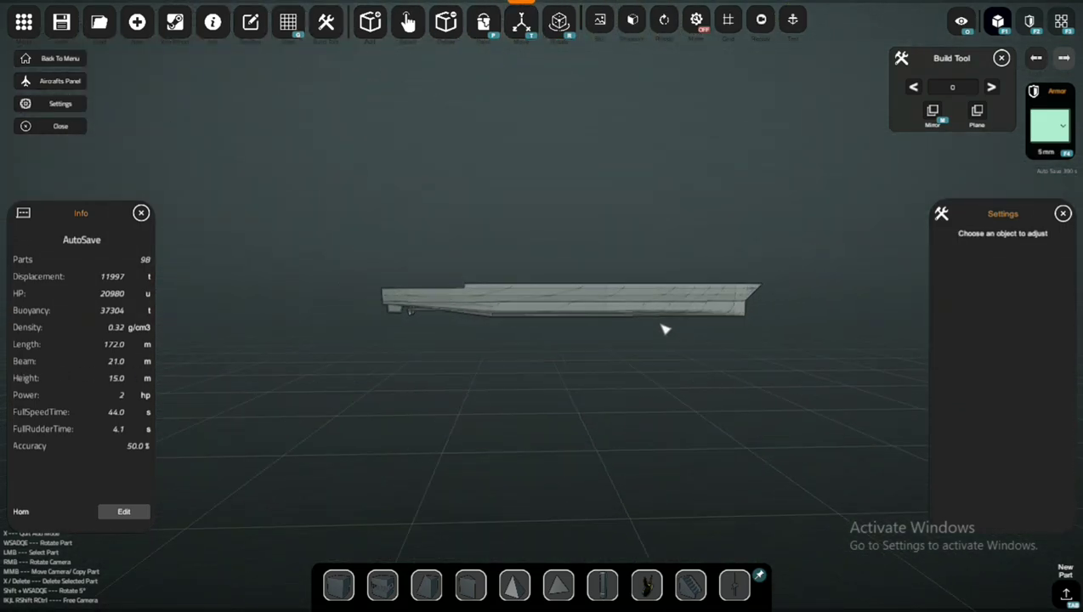
pyautogui.moveTo(720, 256); pyautogui.dragTo(664, 515, button='right')
pyautogui.scroll(6, 718, 402)
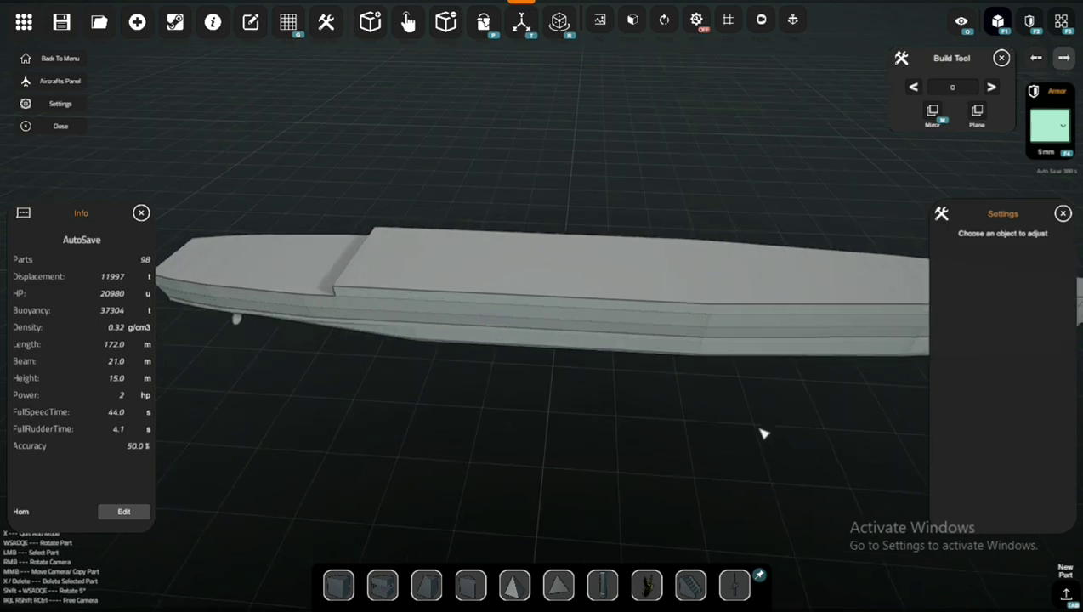
pyautogui.press('Tab')
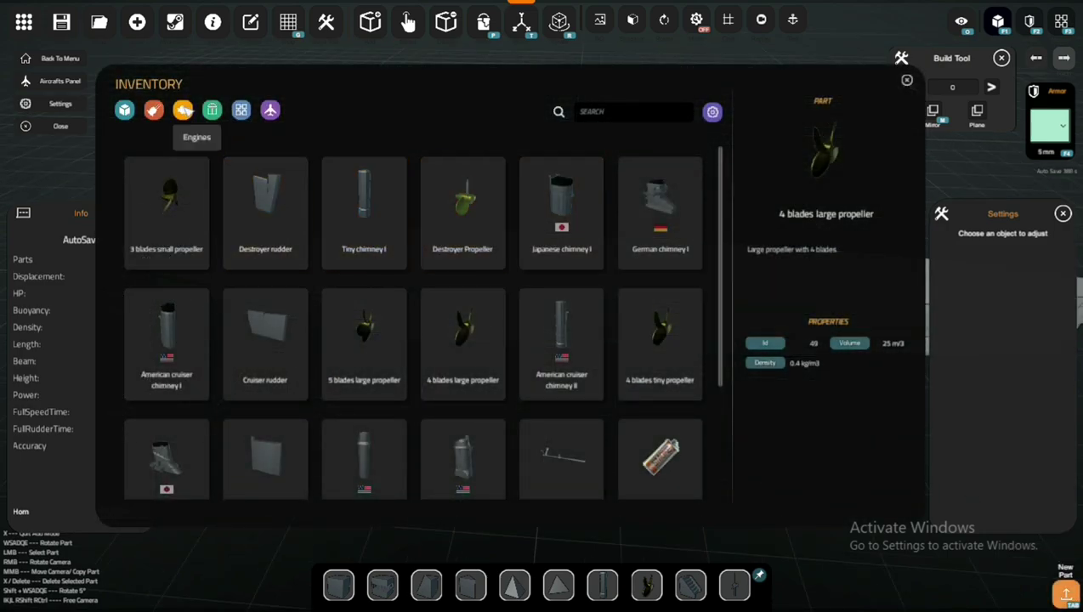
pyautogui.scroll(-5, 403, 381)
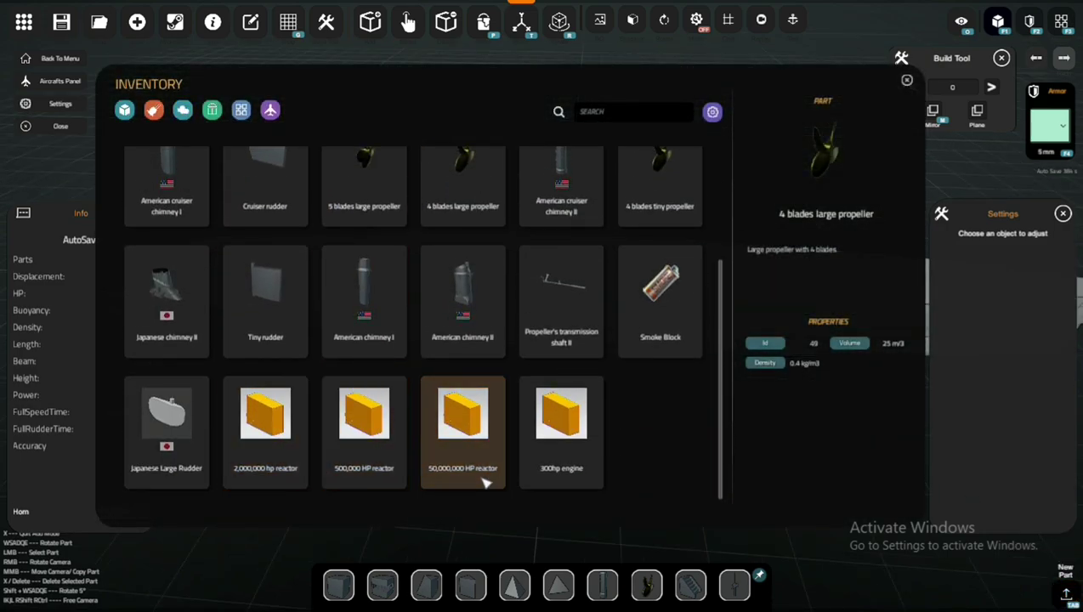
pyautogui.doubleClick(473, 447)
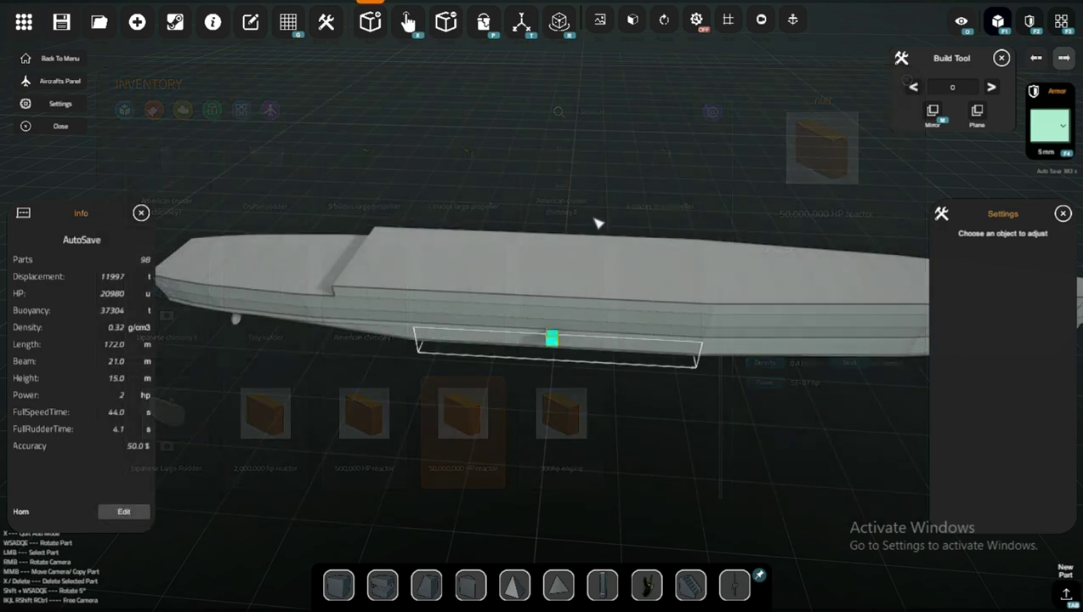
pyautogui.moveTo(587, 261); pyautogui.dragTo(593, 411, button='right')
pyautogui.scroll(3, 587, 403)
pyautogui.click(537, 284)
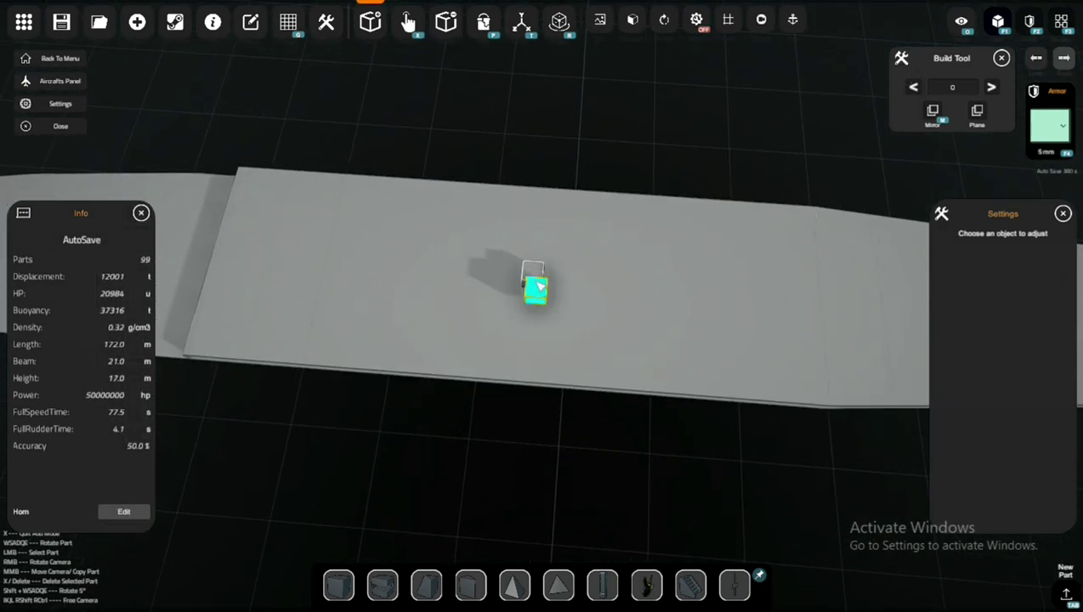
# Launch the ship on a sea trial at full ahead and return to the editor.
pyautogui.scroll(-4, 465, 454)
pyautogui.moveTo(487, 440); pyautogui.dragTo(646, 349, button='right')
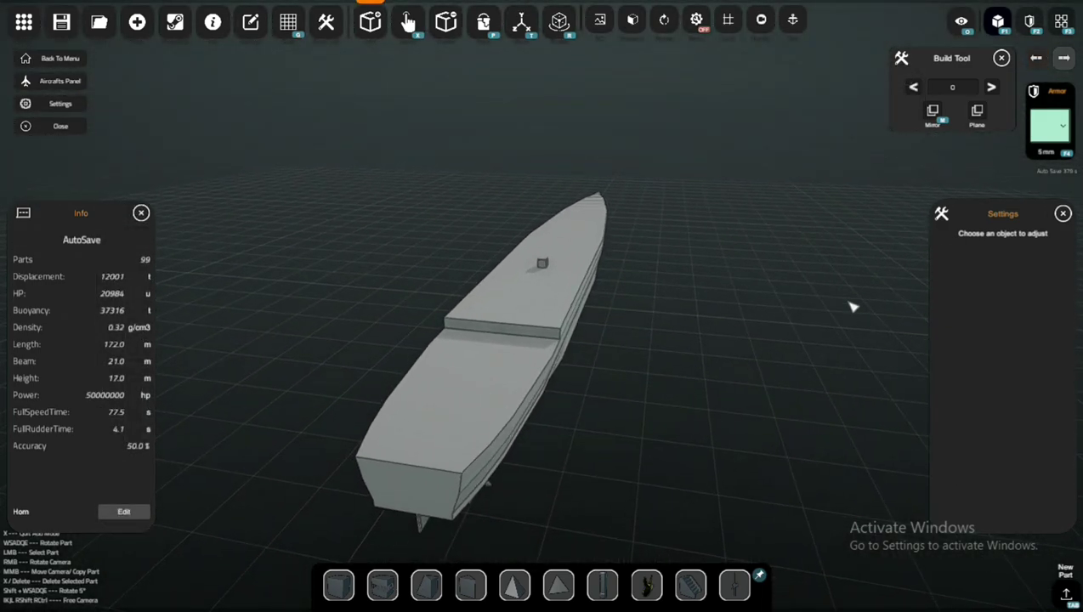
pyautogui.click(793, 20)
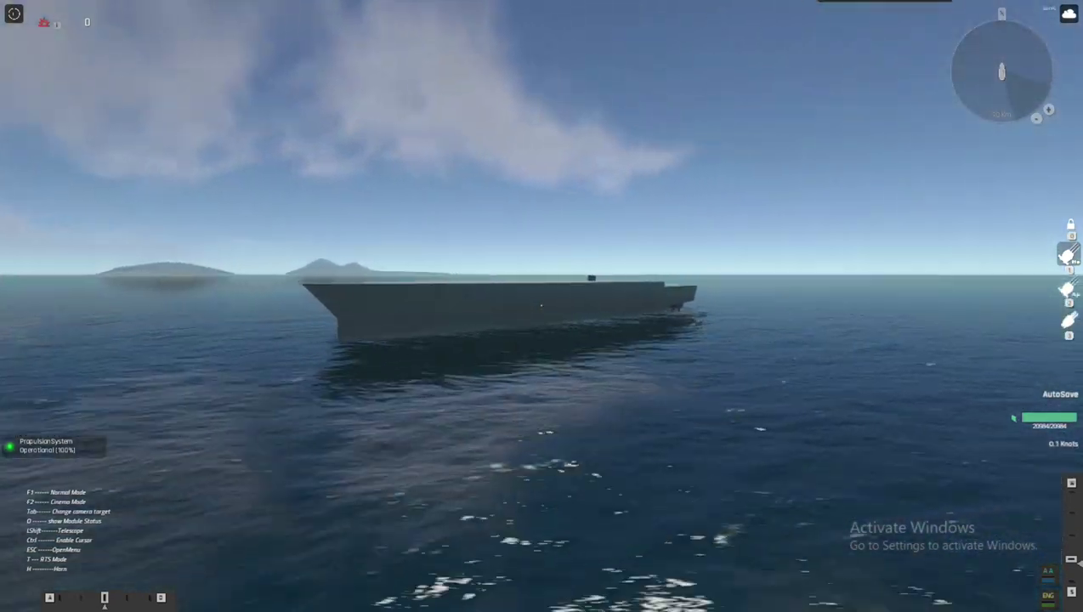
pyautogui.press('w')
pyautogui.press('w')
pyautogui.press('w')
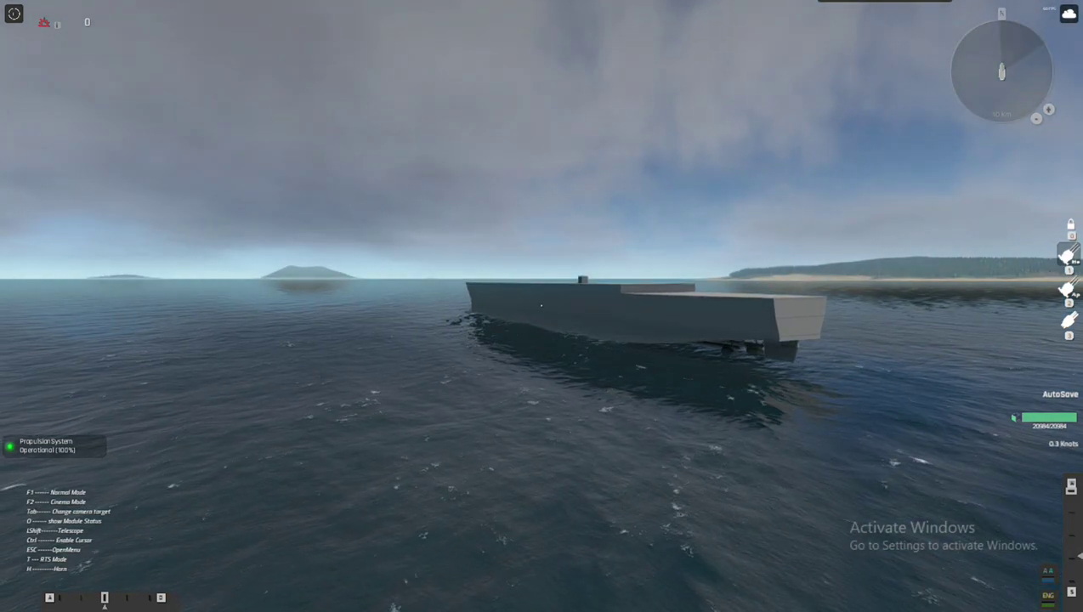
pyautogui.press('Escape')
pyautogui.click(548, 311)
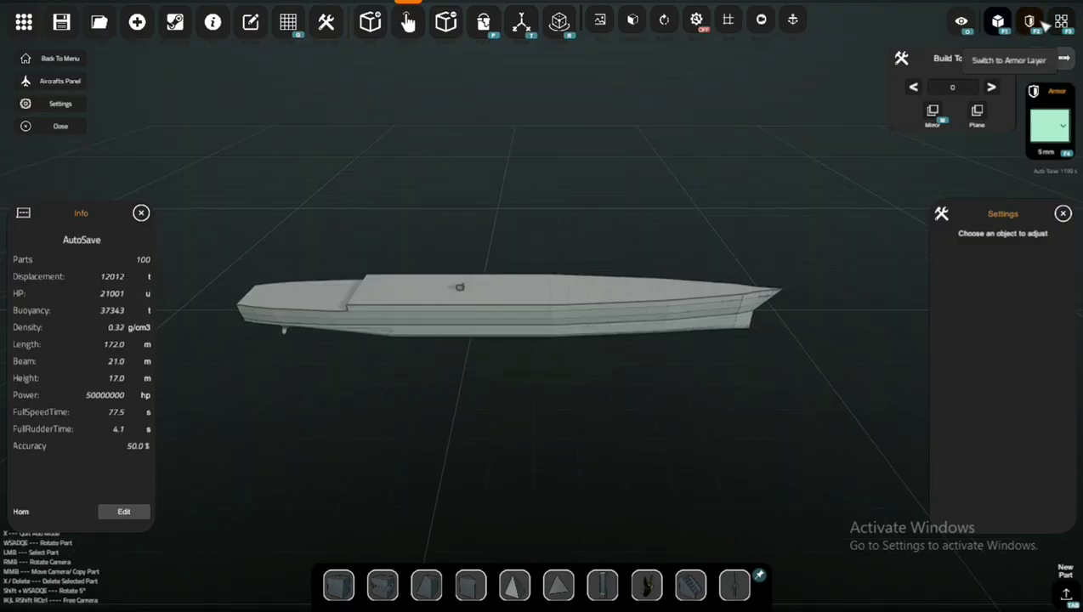
# Switch to the armor layer and apply 140 mm armor to the long midship hull segments from deck to bottom.
pyautogui.click(1032, 24)
pyautogui.click(1057, 128)
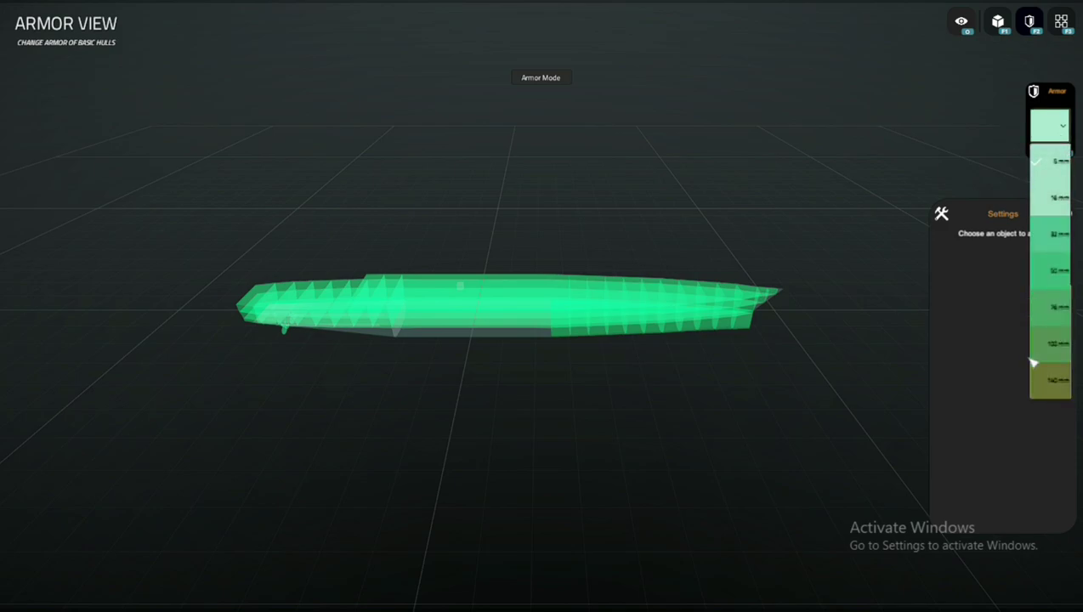
pyautogui.click(1053, 381)
pyautogui.moveTo(406, 445); pyautogui.dragTo(415, 561, button='right')
pyautogui.scroll(1, 433, 283)
pyautogui.click(433, 283)
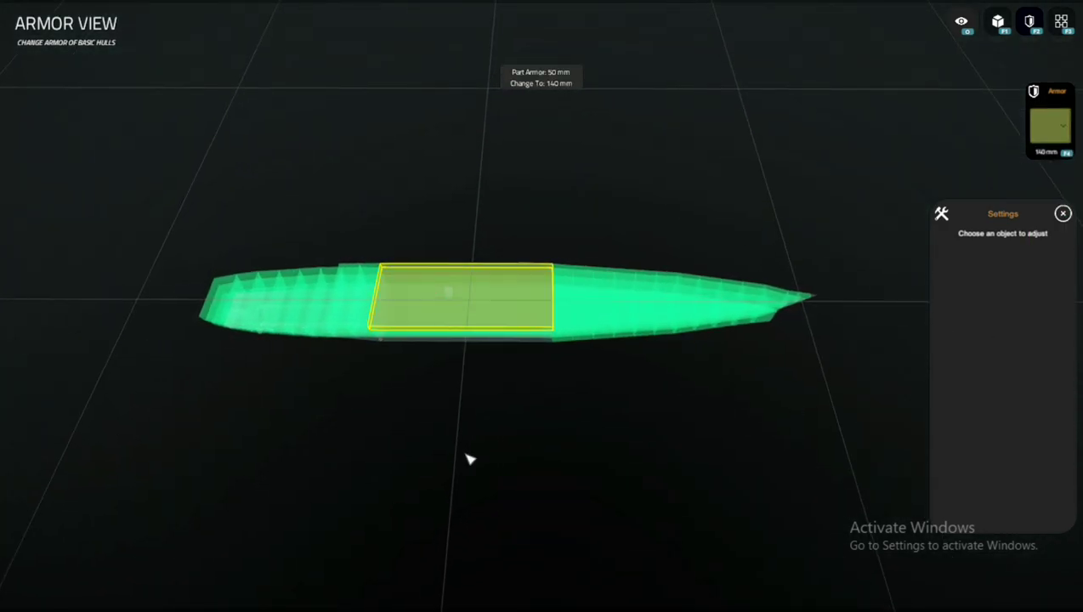
pyautogui.moveTo(460, 413); pyautogui.dragTo(579, 43, button='right')
pyautogui.click(500, 310)
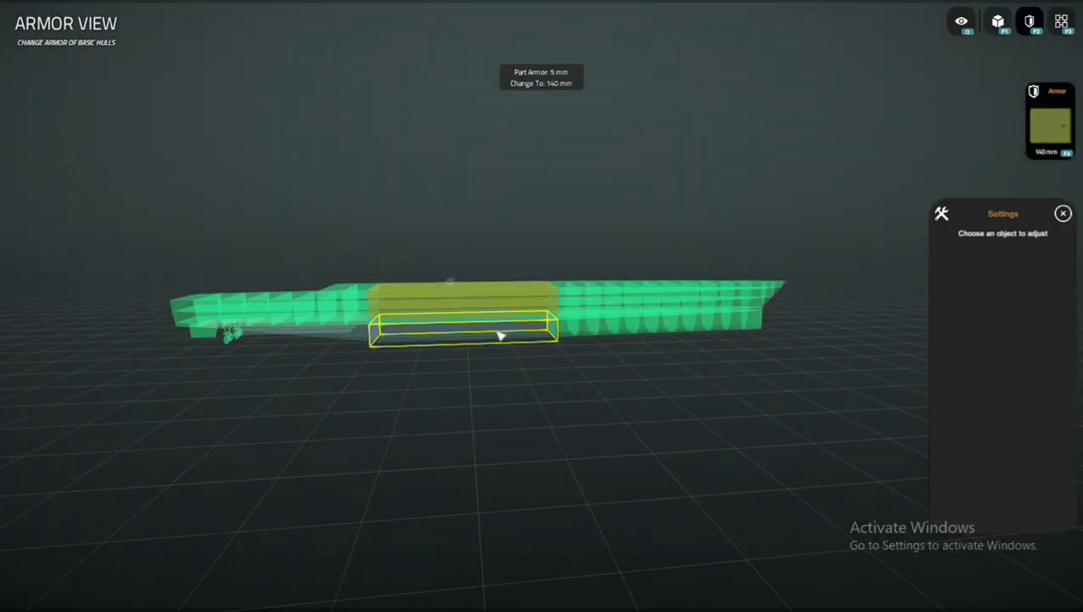
# Launch the armored ship for another sea trial and raise the throttle to full ahead.
pyautogui.click(962, 21)
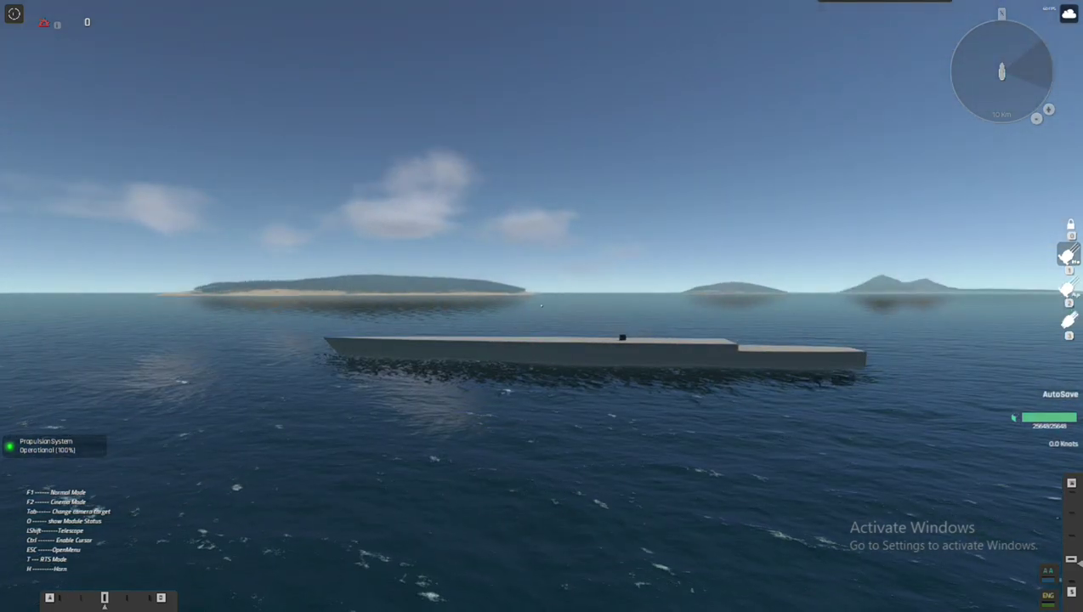
pyautogui.press('w')
pyautogui.press('w')
pyautogui.press('w')
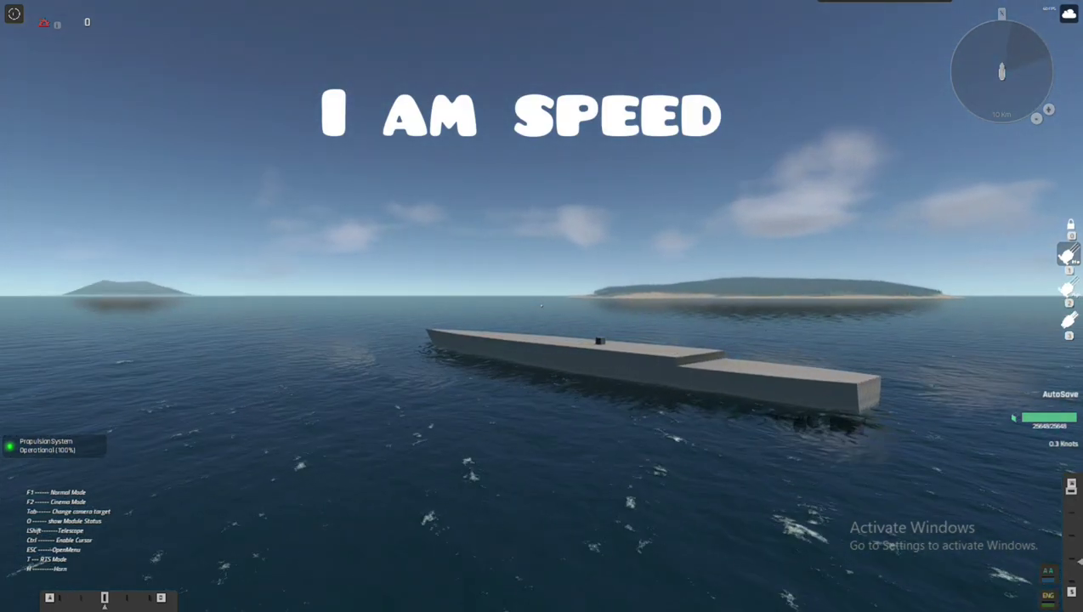